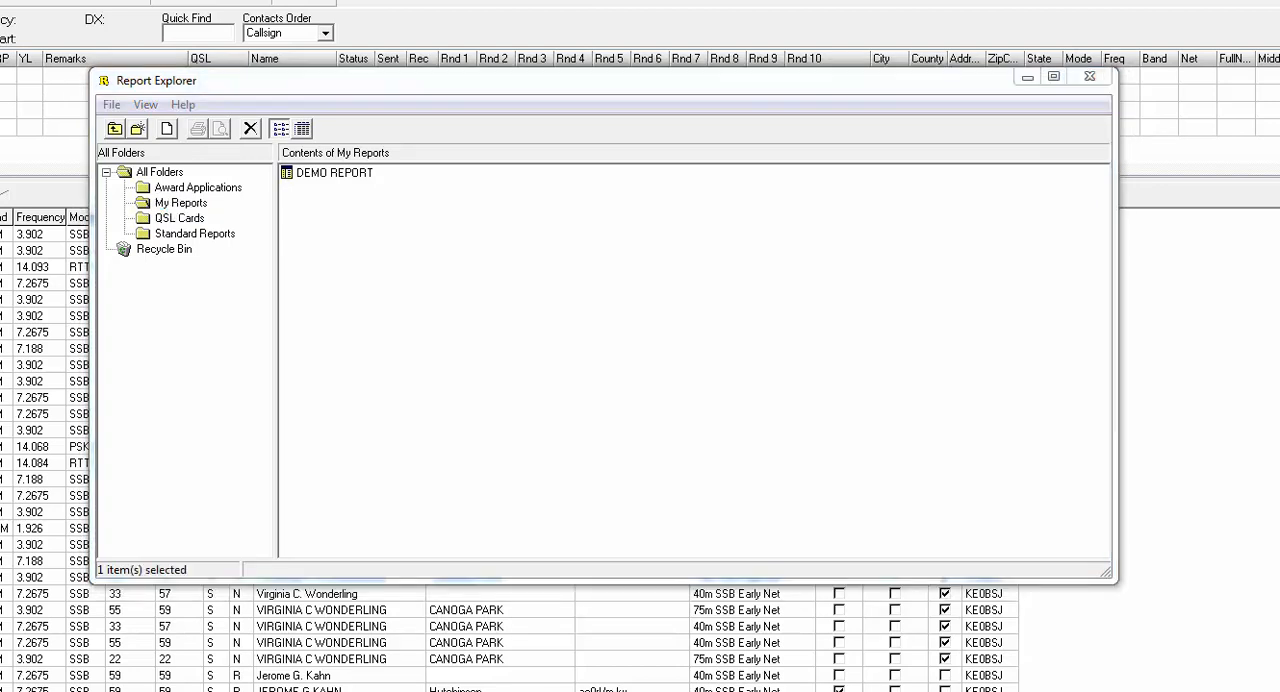
- Create a new report in the My Reports folder
{"action": "left_click", "coordinate": [172, 204]}
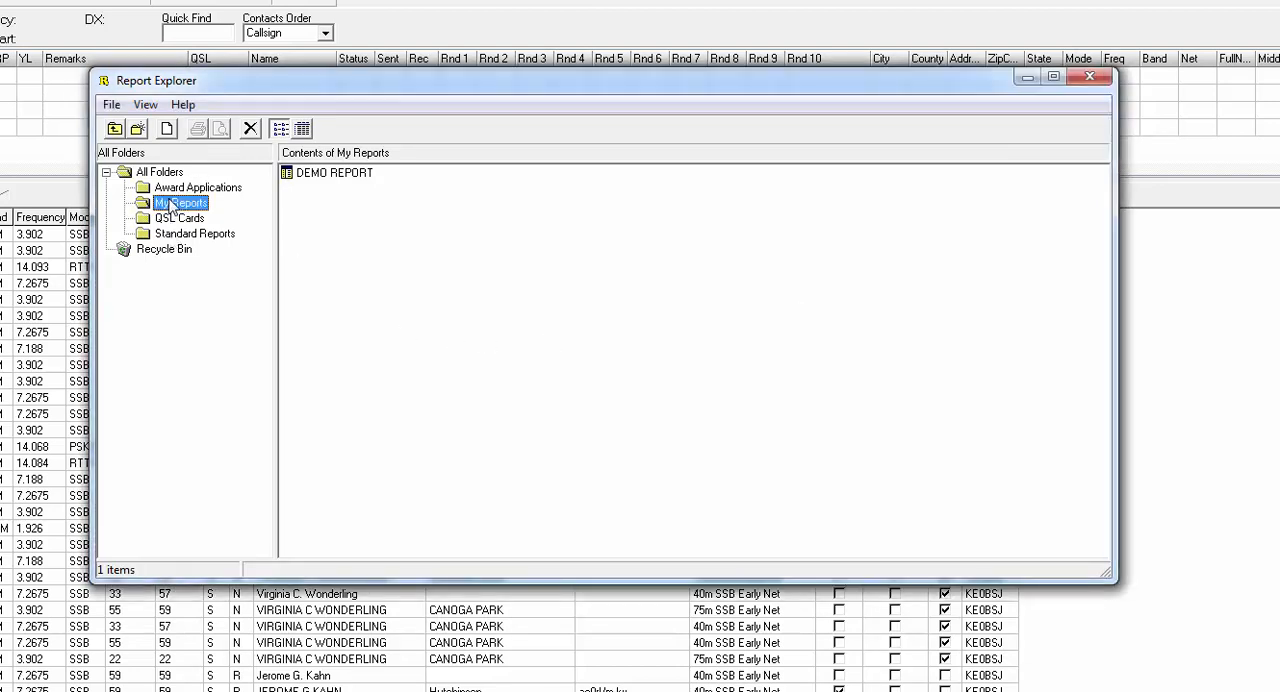
{"action": "left_click", "coordinate": [139, 208]}
{"action": "left_click", "coordinate": [168, 129]}
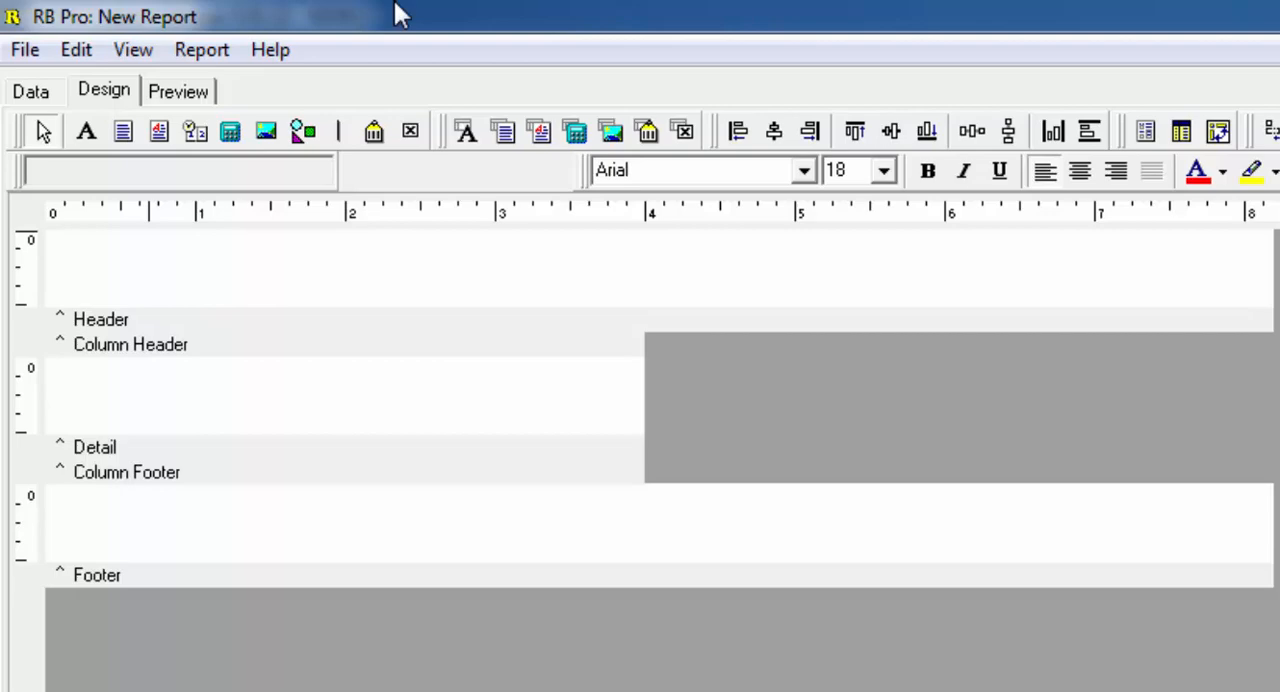
- Review the new report's page setup and set the top margin to 0.875
{"action": "left_click", "coordinate": [32, 50]}
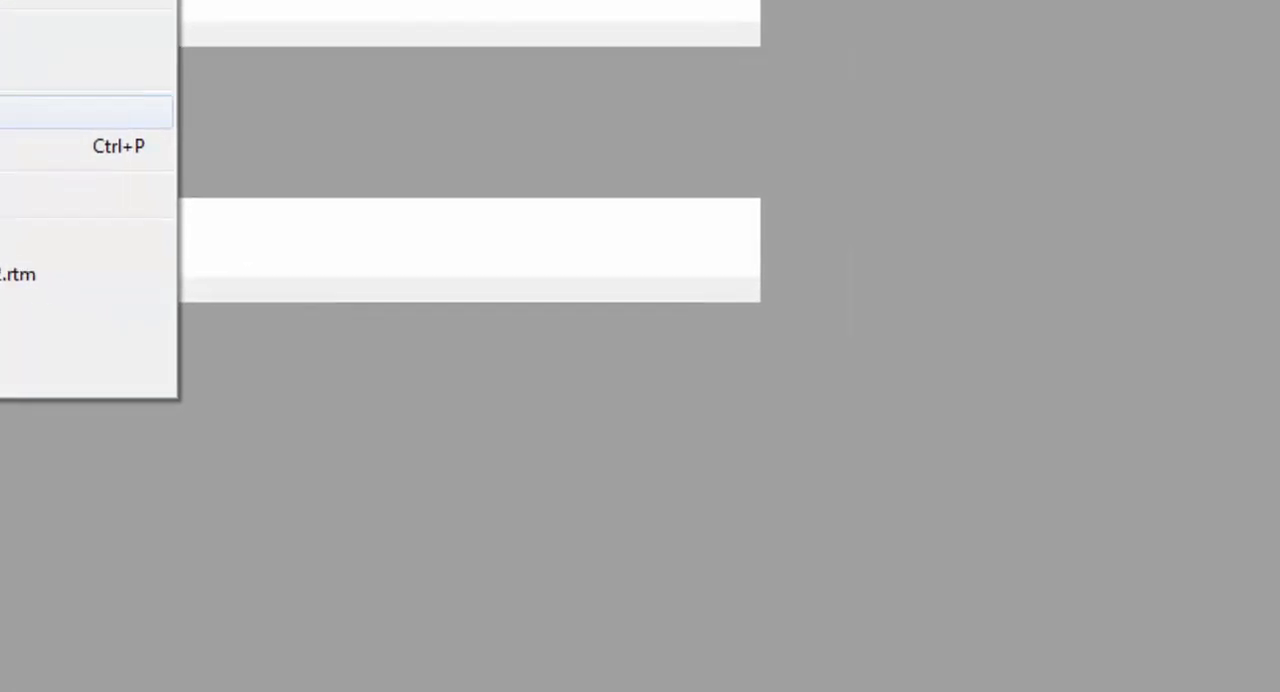
{"action": "left_click", "coordinate": [70, 397]}
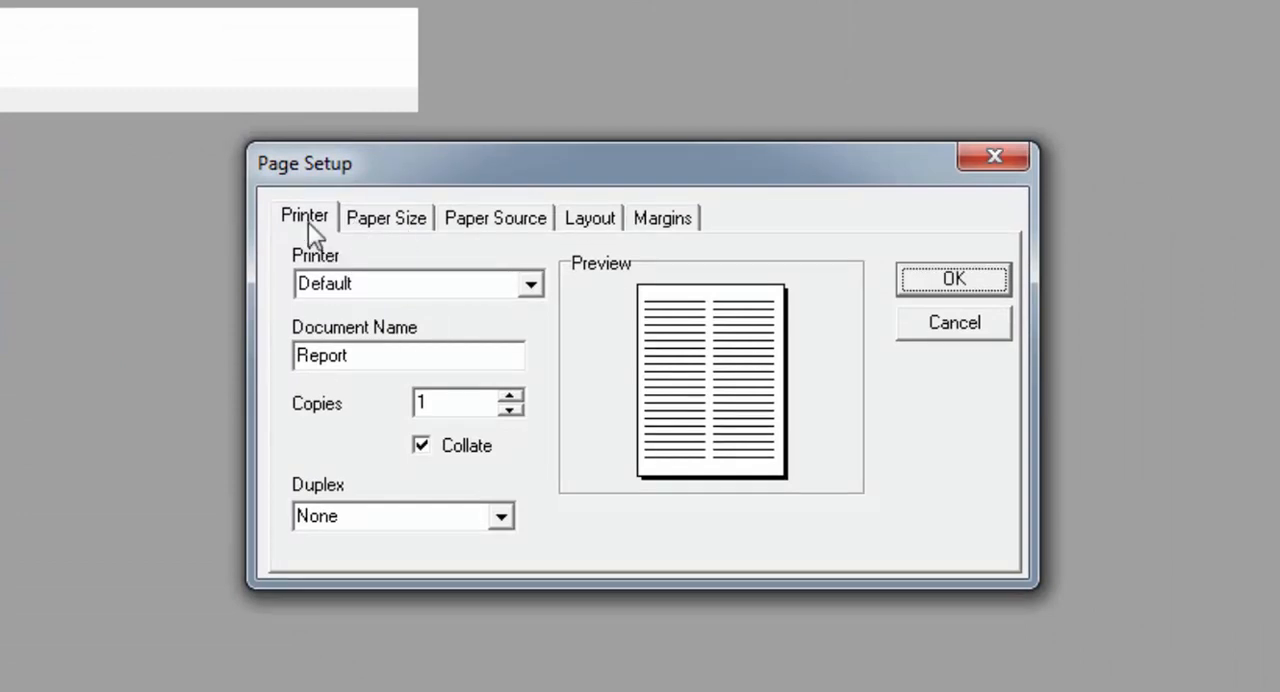
{"action": "left_click", "coordinate": [370, 229]}
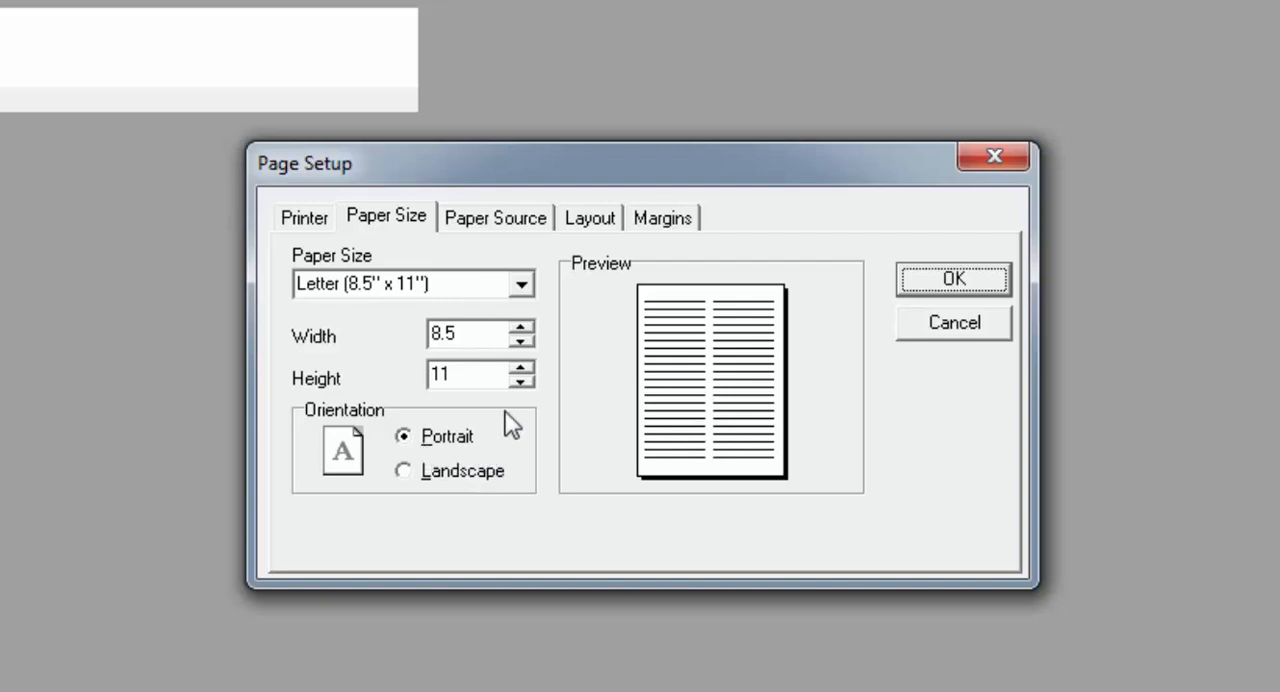
{"action": "left_click", "coordinate": [493, 221]}
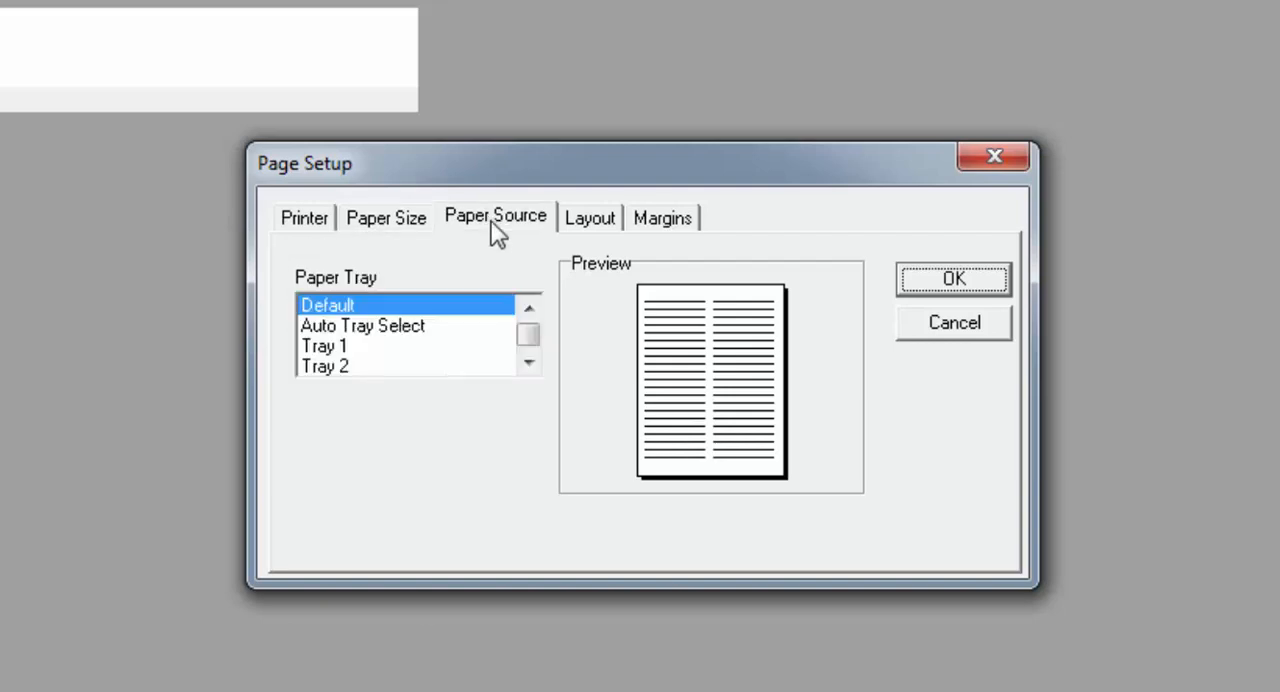
{"action": "left_click", "coordinate": [603, 227]}
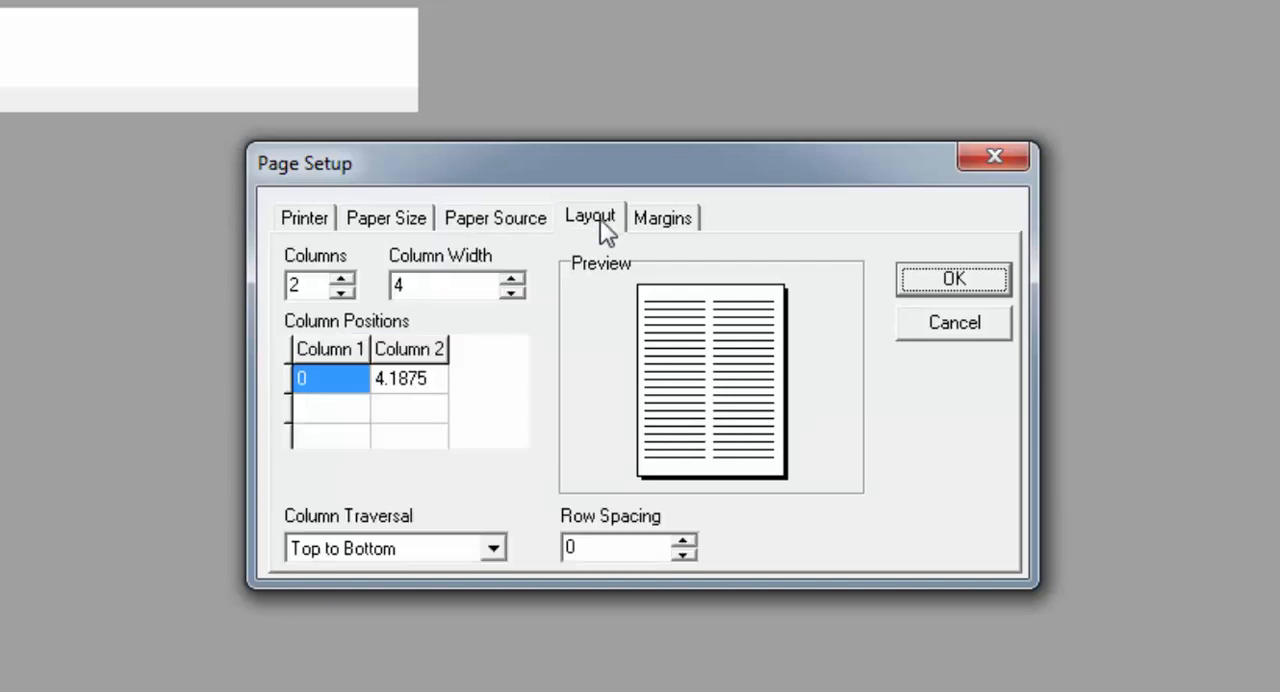
{"action": "left_click", "coordinate": [659, 222]}
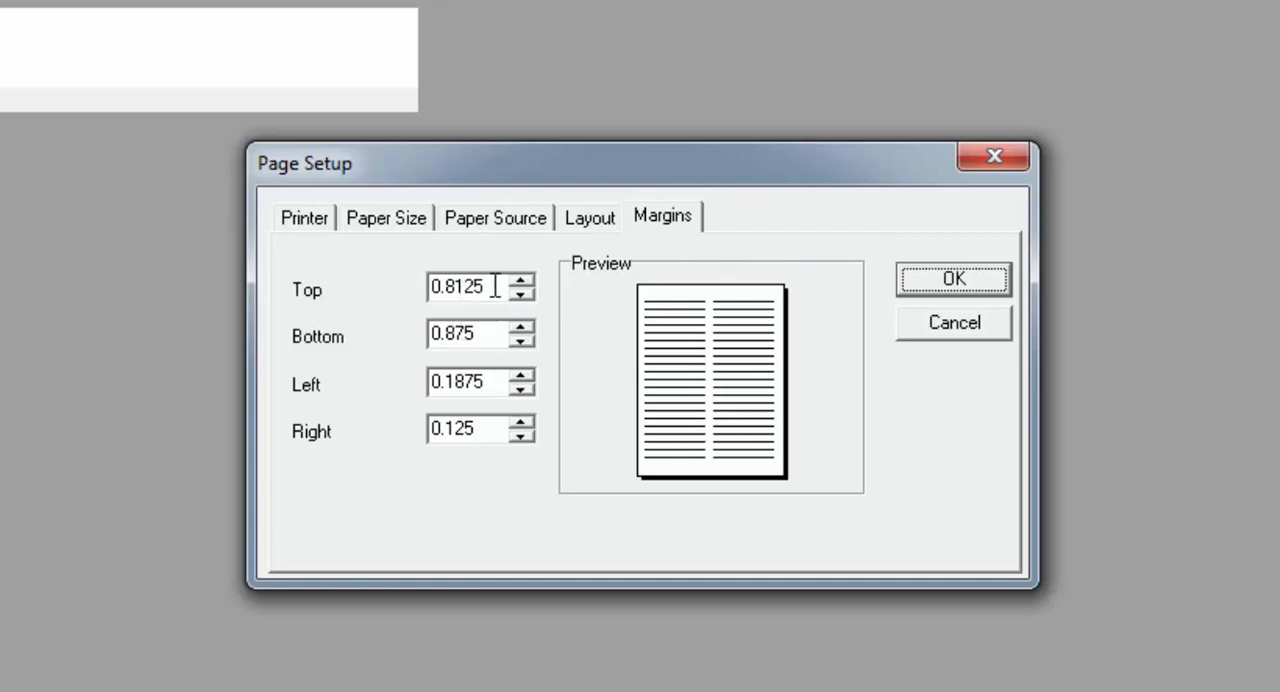
{"action": "left_click", "coordinate": [456, 286]}
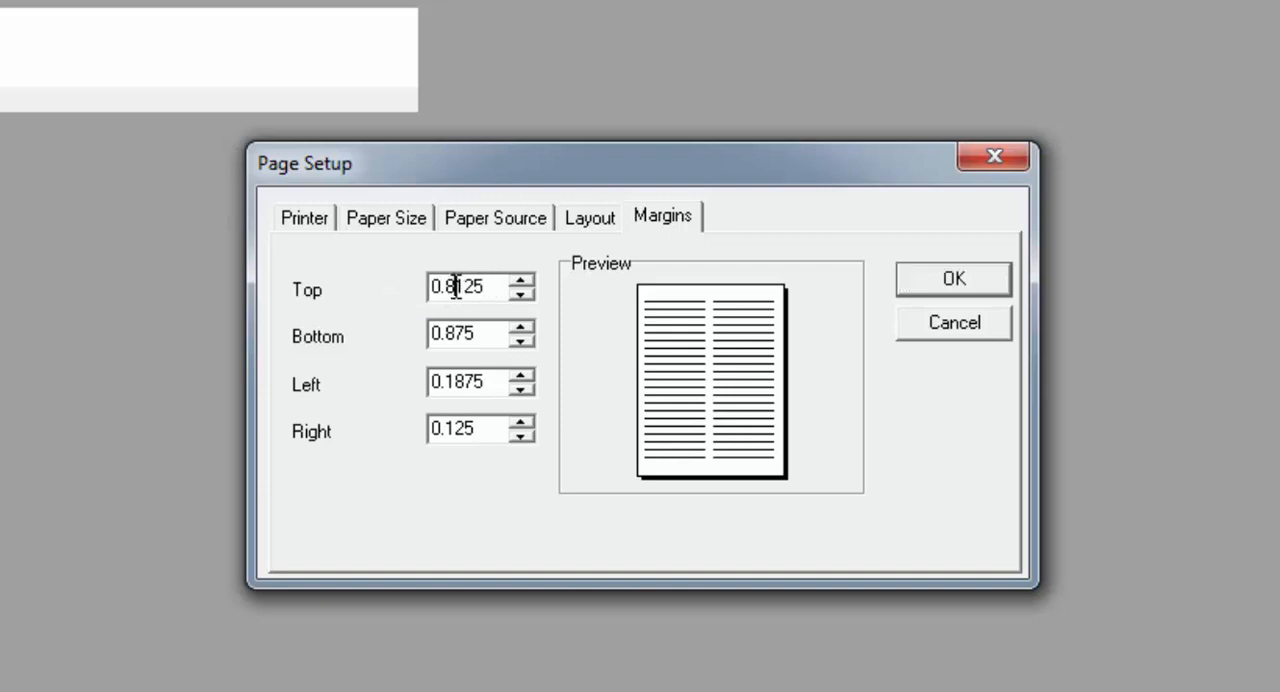
{"action": "left_click_drag", "start_coordinate": [456, 286], "coordinate": [484, 283]}
{"action": "type", "text": "75"}
- Set the left and right page margins to 0.1563 each
{"action": "double_click", "coordinate": [494, 383]}
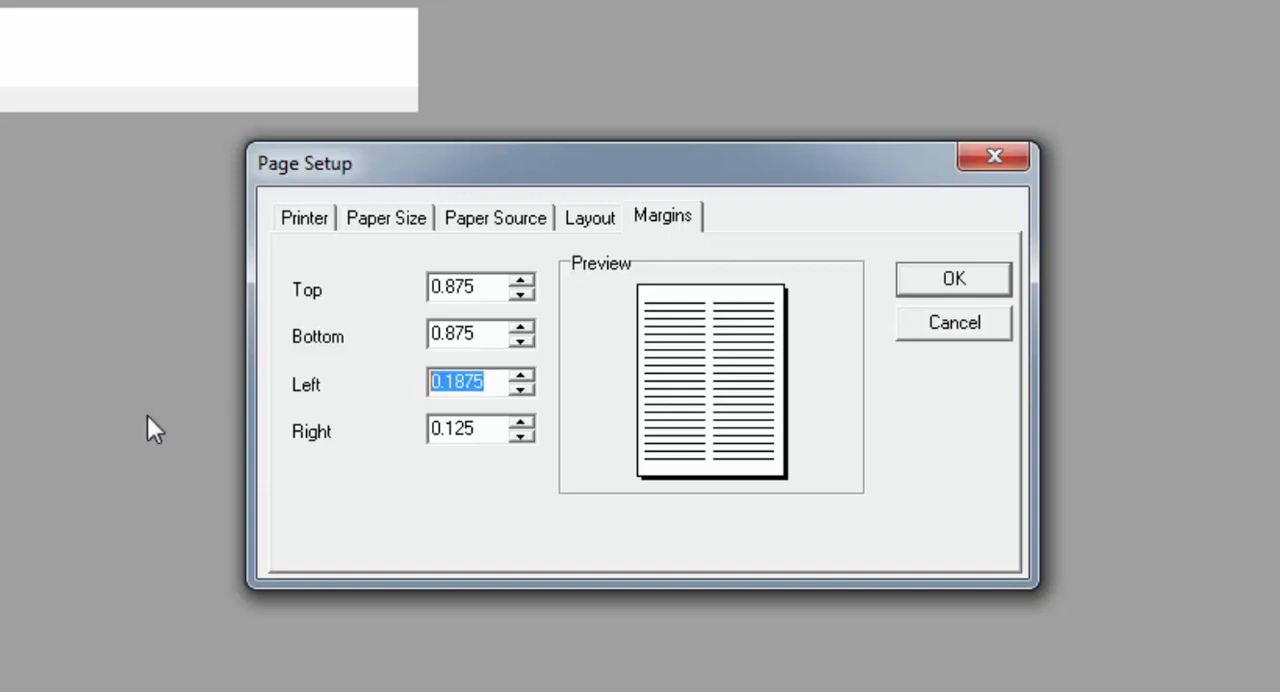
{"action": "type", "text": "0.1"}
{"action": "type", "text": "6"}
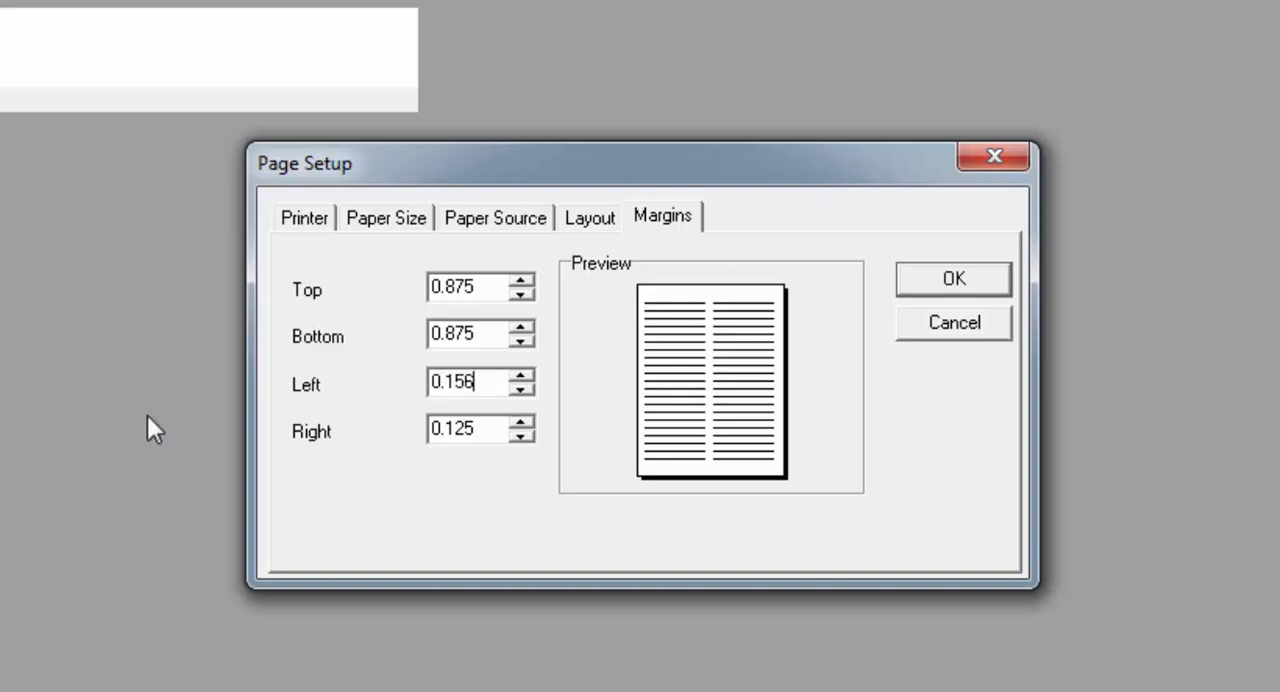
{"action": "key", "text": "BackSpace"}
{"action": "type", "text": "5"}
{"action": "key", "text": "BackSpace"}
{"action": "type", "text": "63"}
{"action": "key", "text": "Tab"}
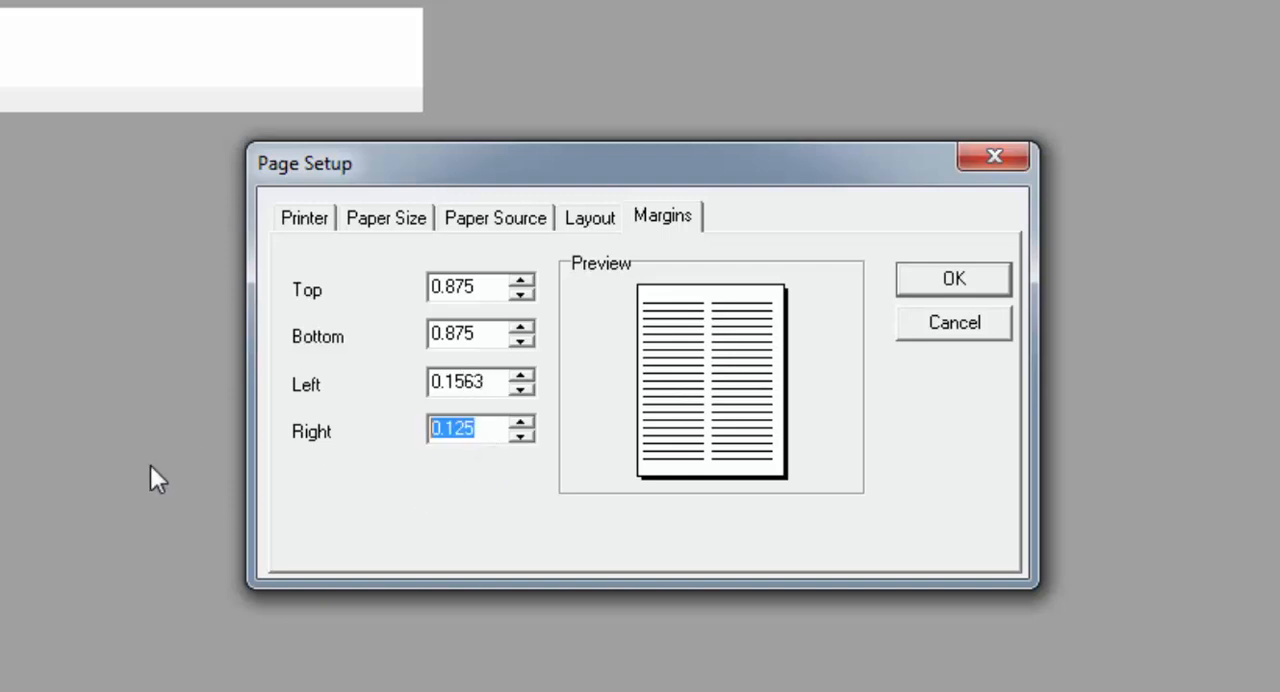
{"action": "type", "text": "0.15"}
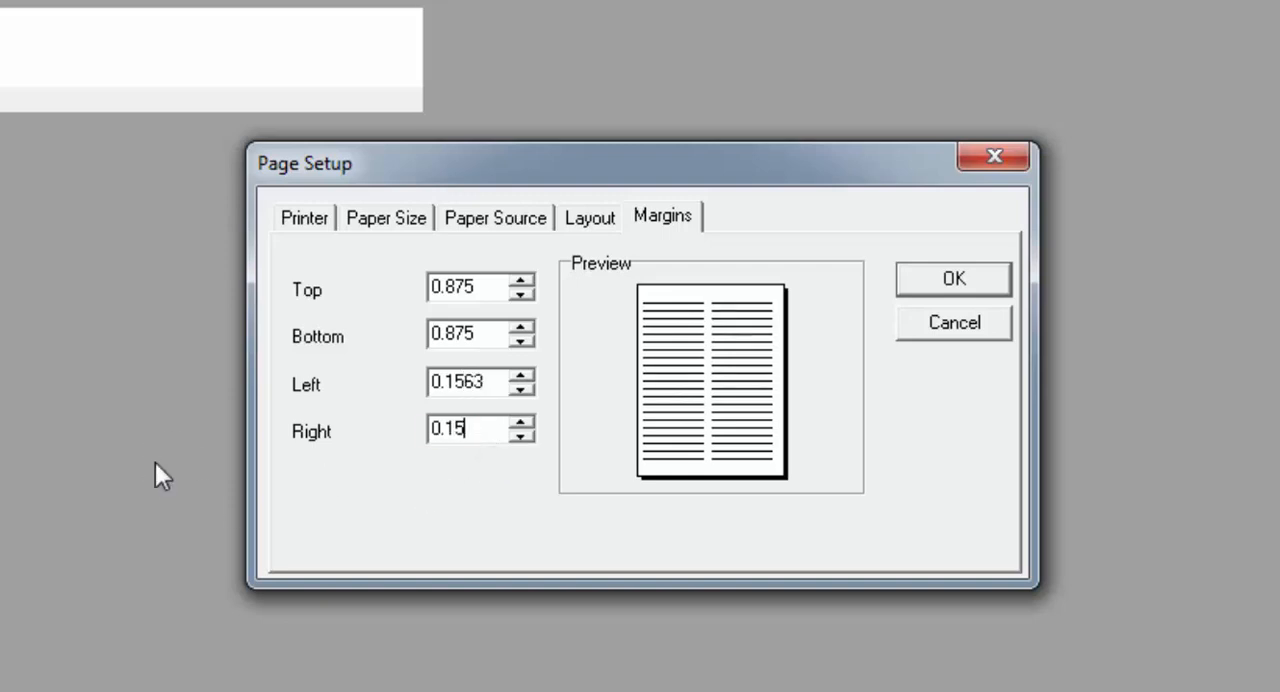
{"action": "type", "text": "63"}
- Set the column width of the two-column page layout to 4
{"action": "left_click", "coordinate": [591, 218]}
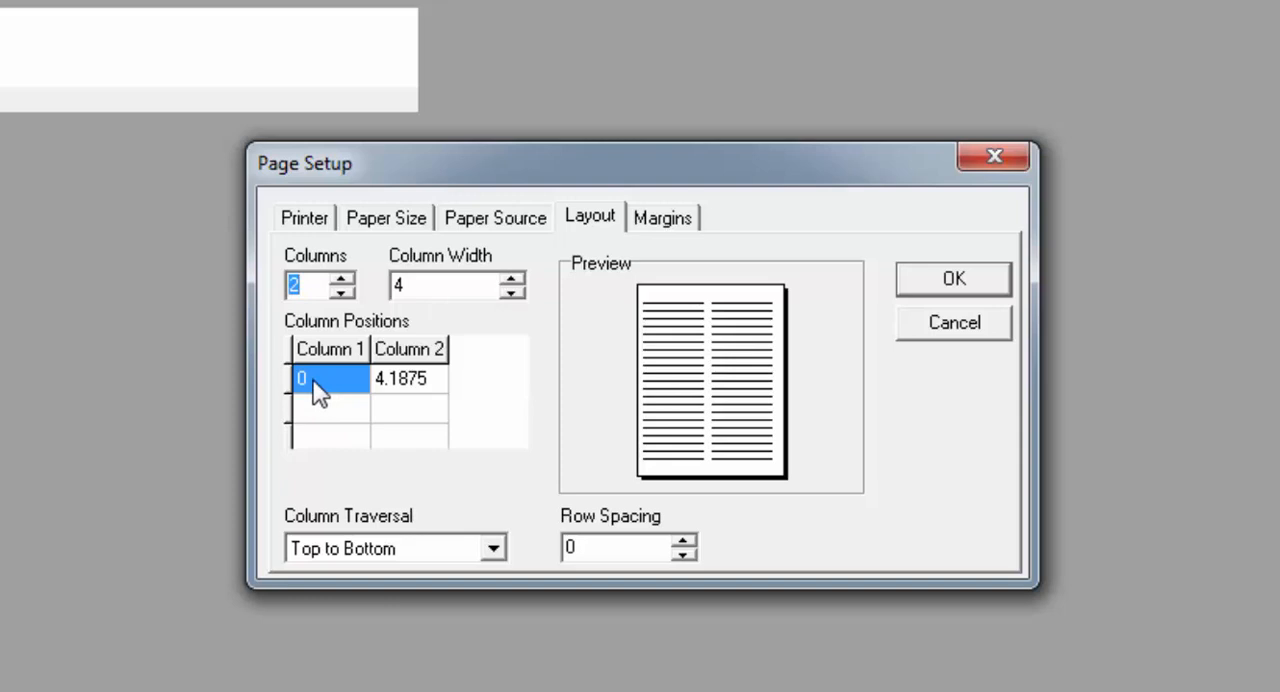
{"action": "left_click", "coordinate": [431, 387]}
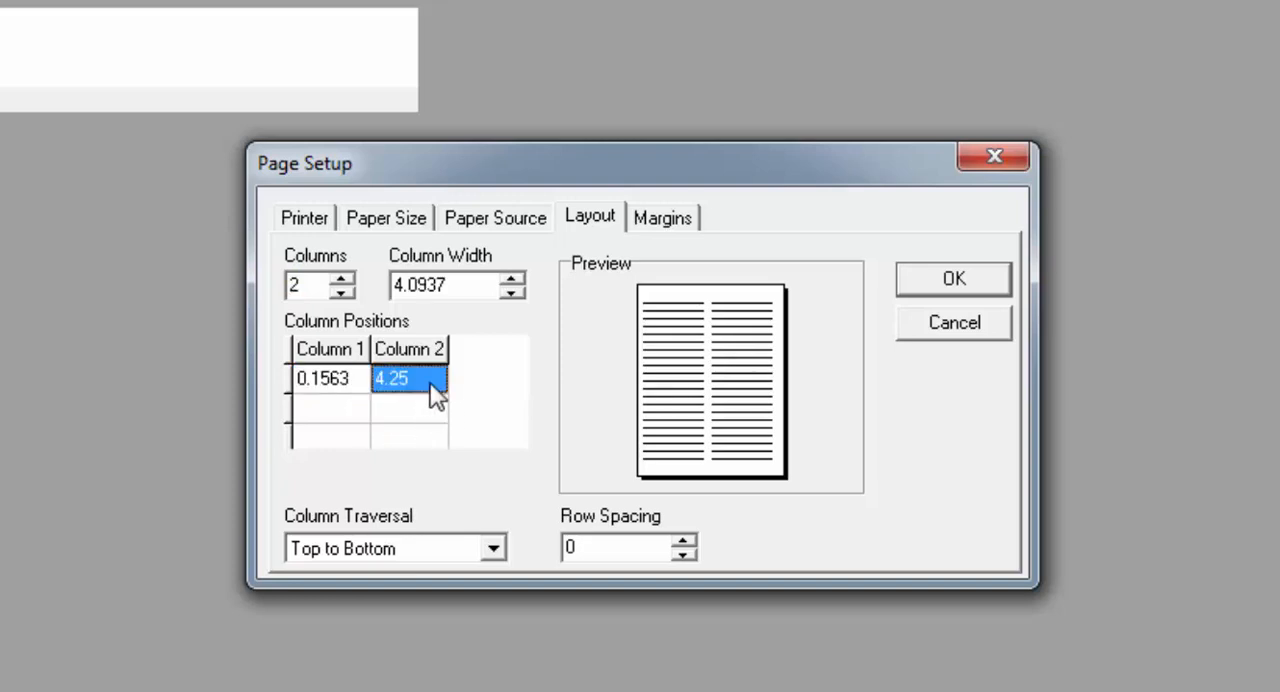
{"action": "left_click", "coordinate": [346, 393]}
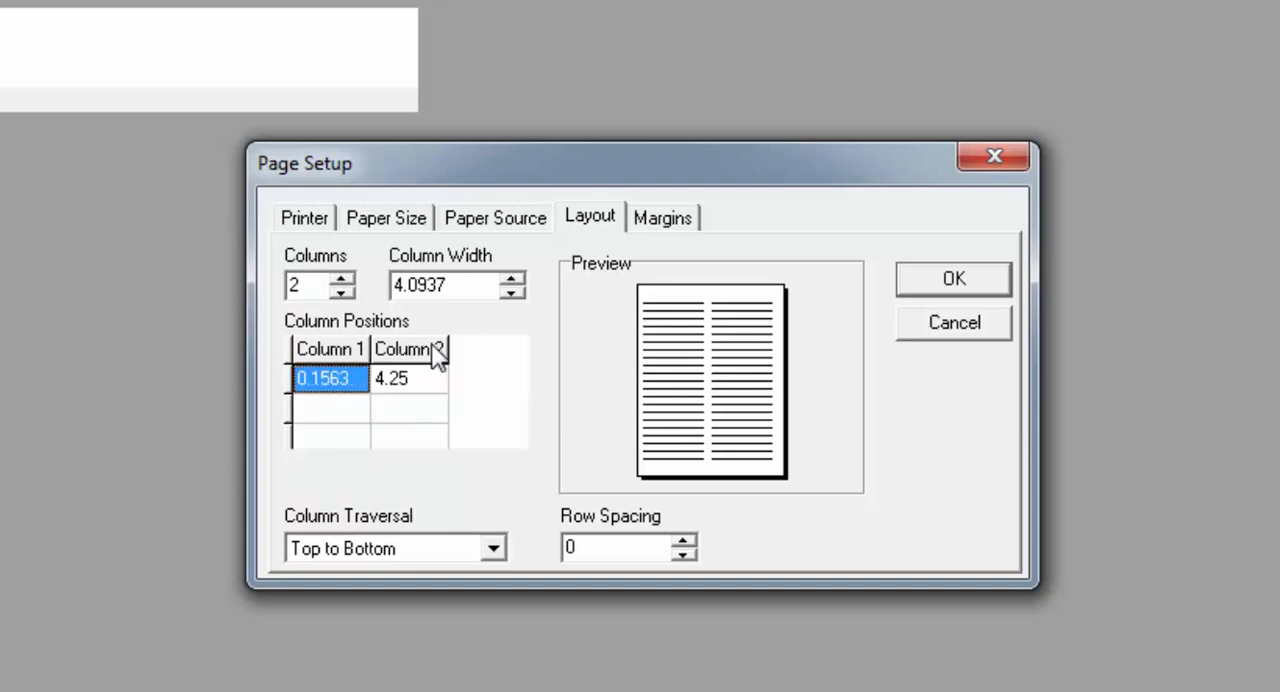
{"action": "double_click", "coordinate": [478, 284]}
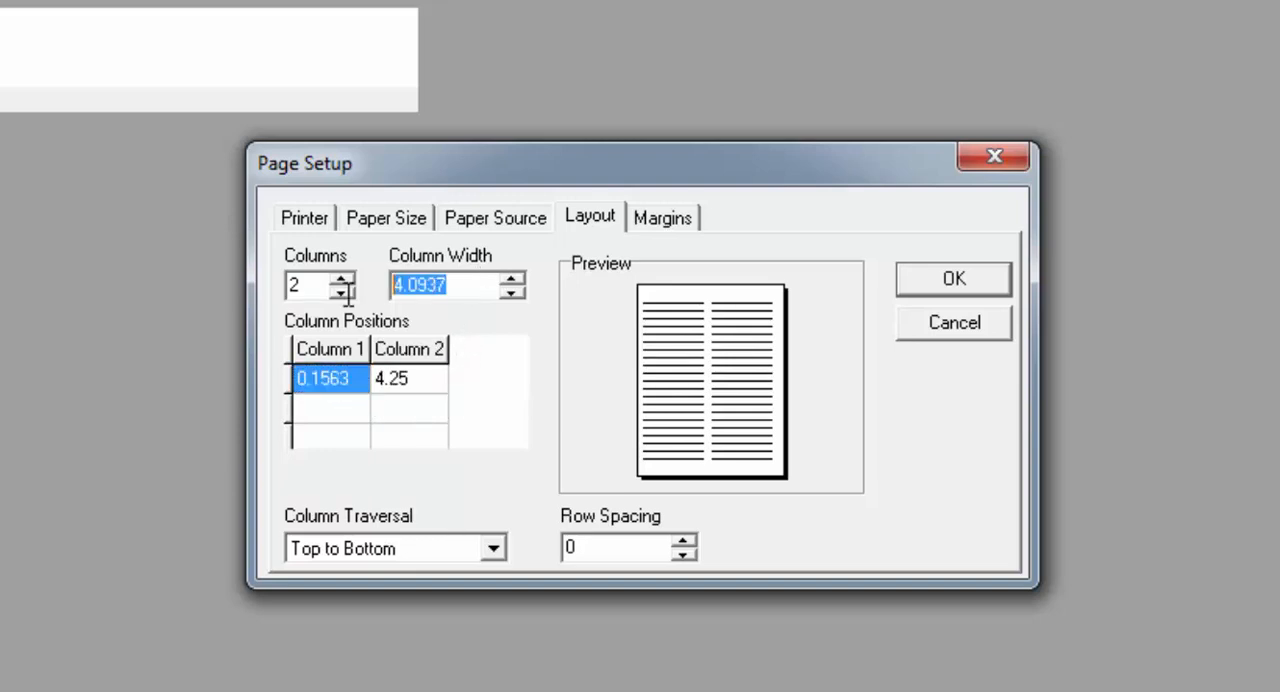
{"action": "left_click", "coordinate": [514, 292]}
{"action": "double_click", "coordinate": [472, 287]}
{"action": "type", "text": "4"}
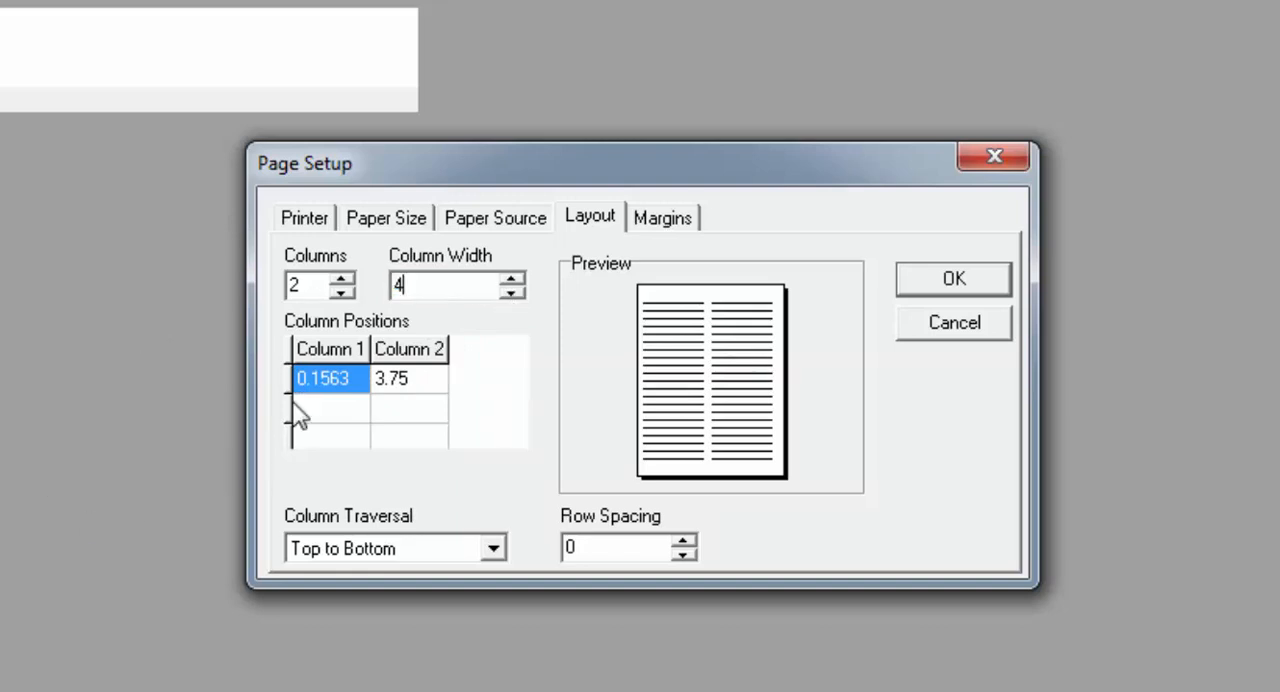
- Set the column positions to 0 for Column 1 and 4.1875 for Column 2
{"action": "left_click", "coordinate": [362, 378]}
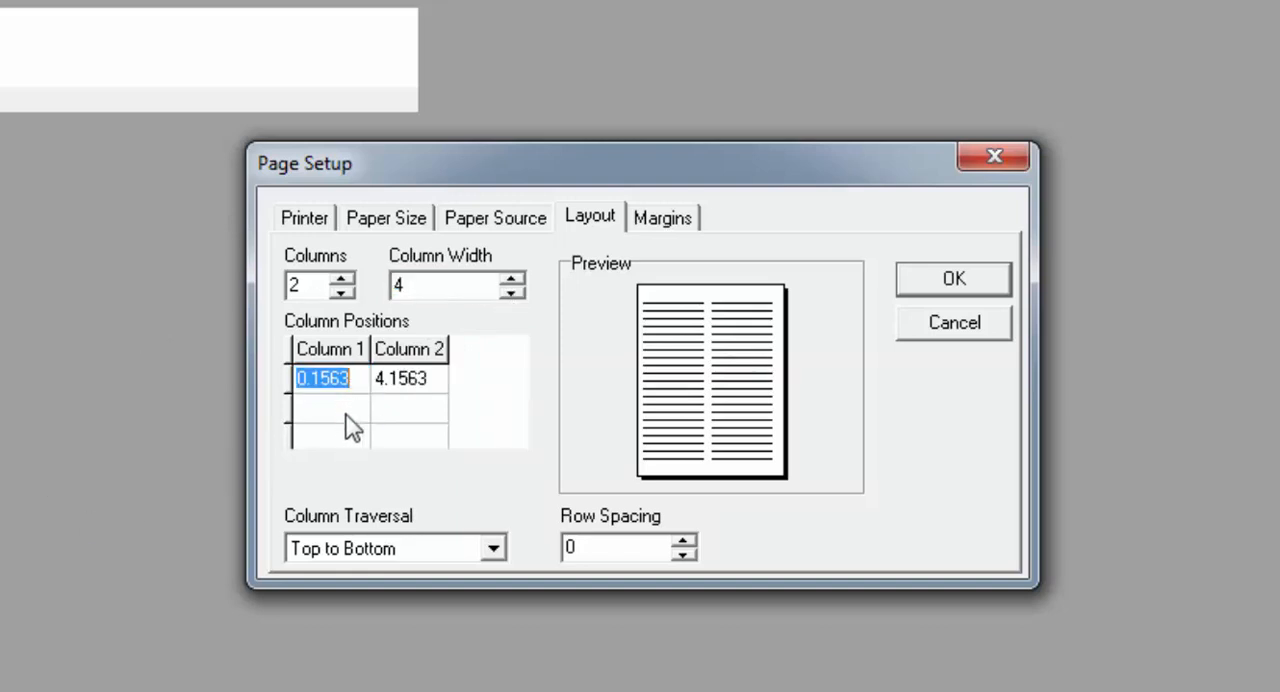
{"action": "type", "text": "0"}
{"action": "left_click", "coordinate": [438, 387]}
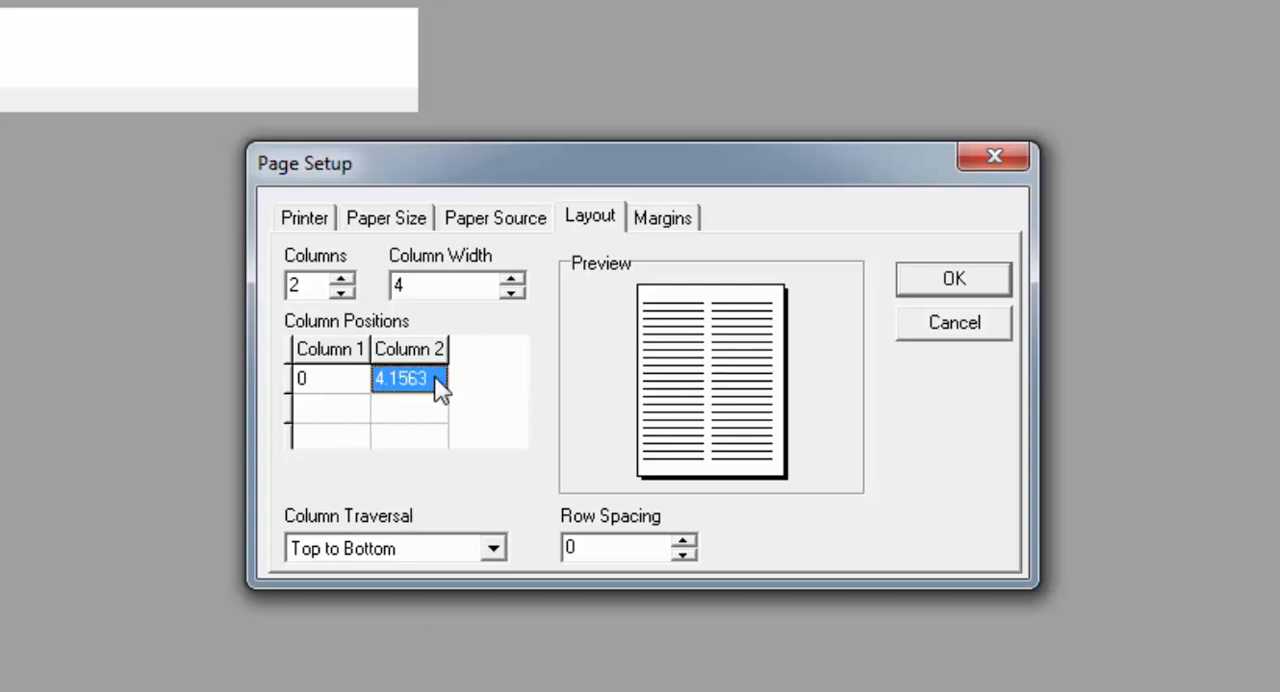
{"action": "type", "text": "4."}
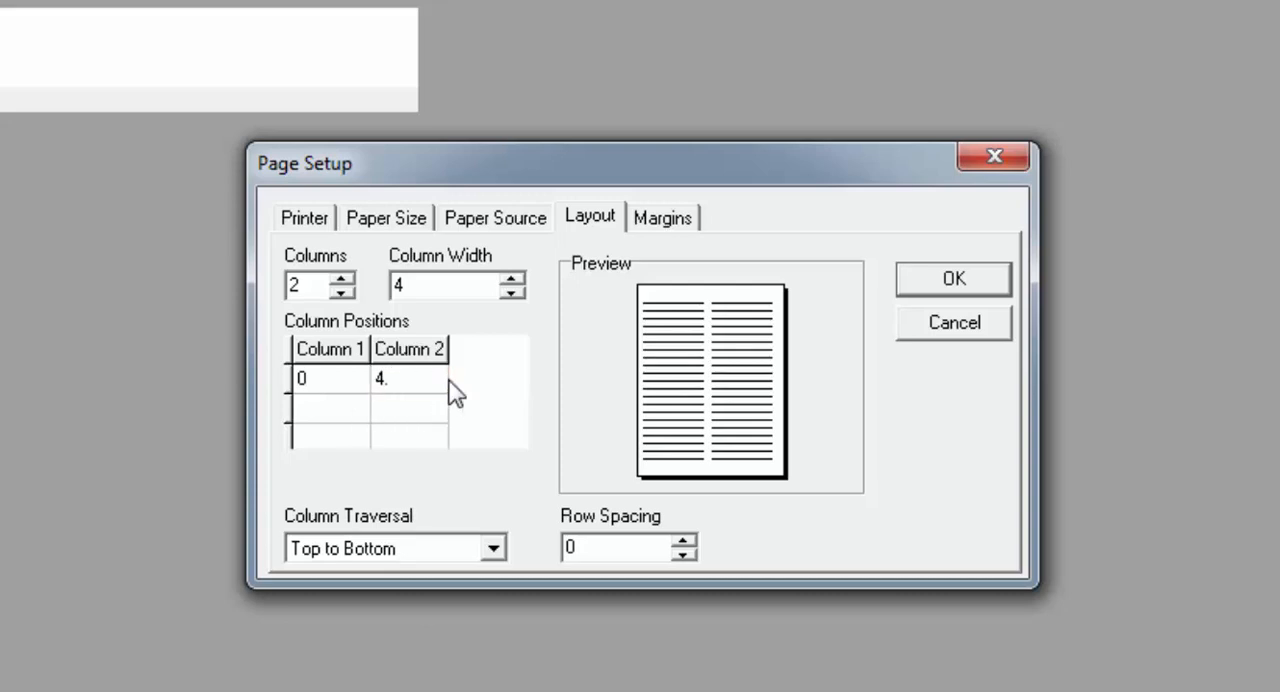
{"action": "type", "text": "7"}
{"action": "key", "text": "BackSpace"}
{"action": "key", "text": "BackSpace"}
{"action": "type", "text": ".1875"}
- Set the column traversal to Top to Bottom and apply the page setup
{"action": "left_click", "coordinate": [493, 549]}
{"action": "left_click", "coordinate": [401, 594]}
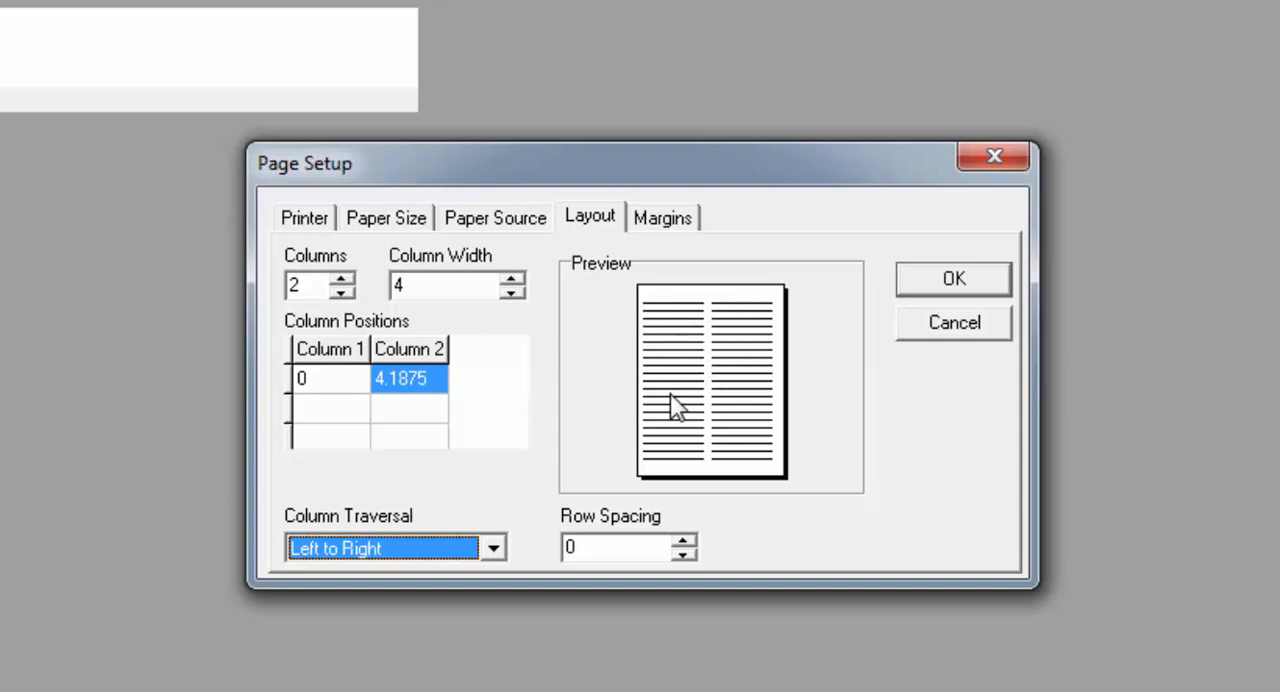
{"action": "left_click", "coordinate": [494, 550]}
{"action": "left_click", "coordinate": [405, 578]}
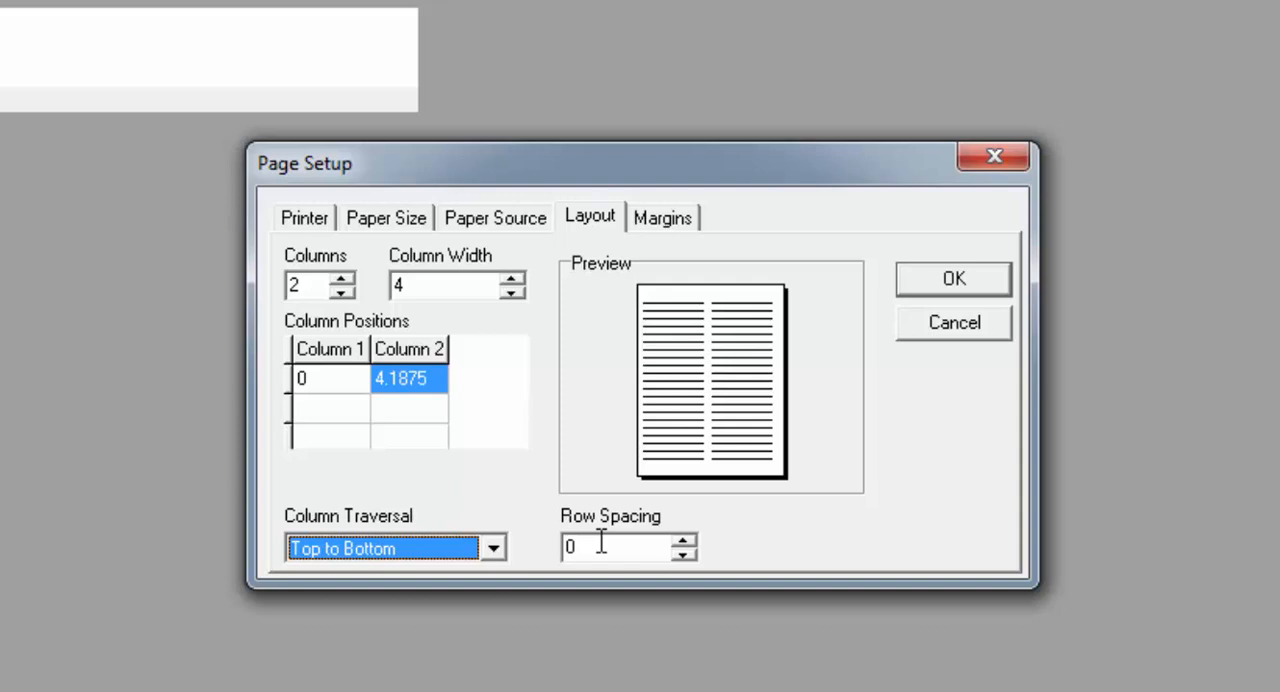
{"action": "left_click", "coordinate": [936, 282]}
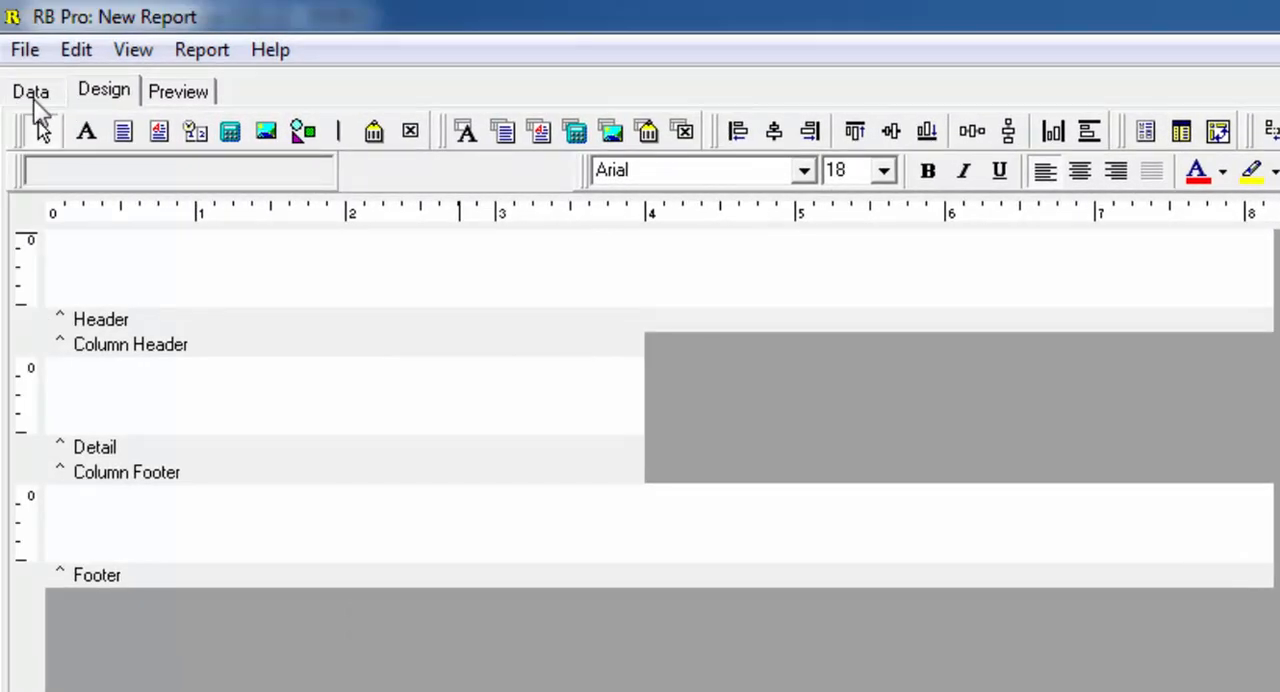
- Start a new data query for the report using the Query Wizard
{"action": "left_click", "coordinate": [35, 100]}
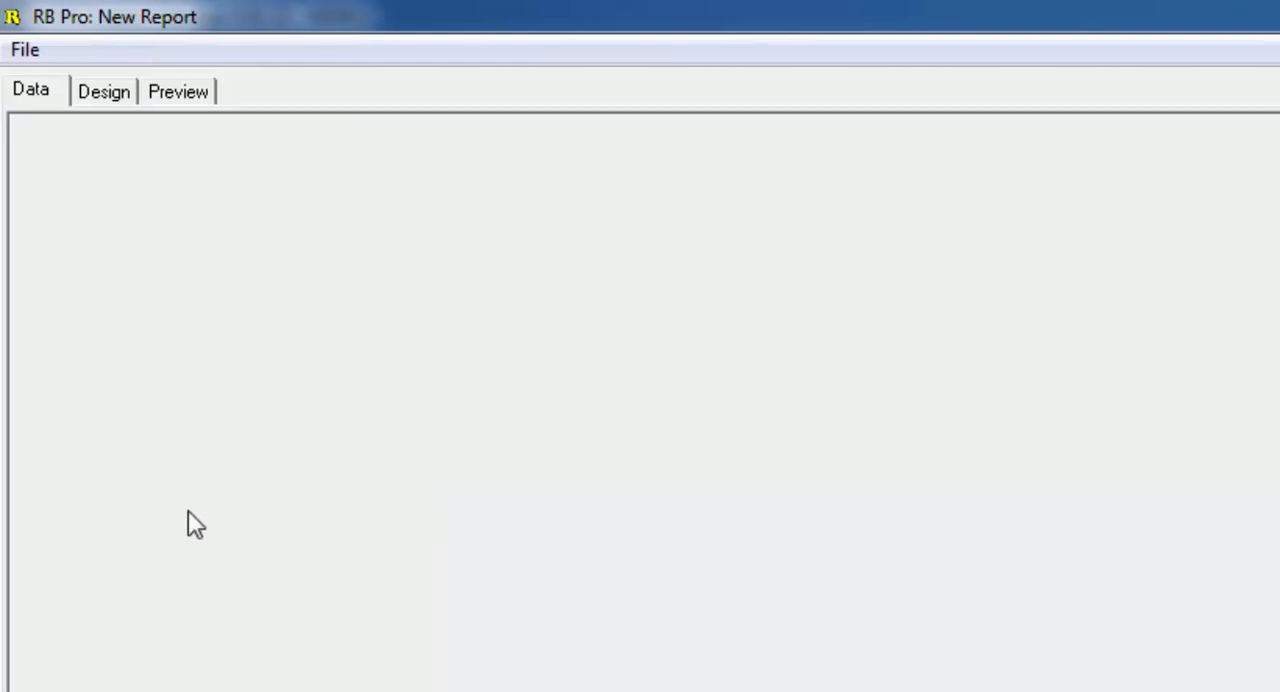
{"action": "left_click", "coordinate": [25, 52]}
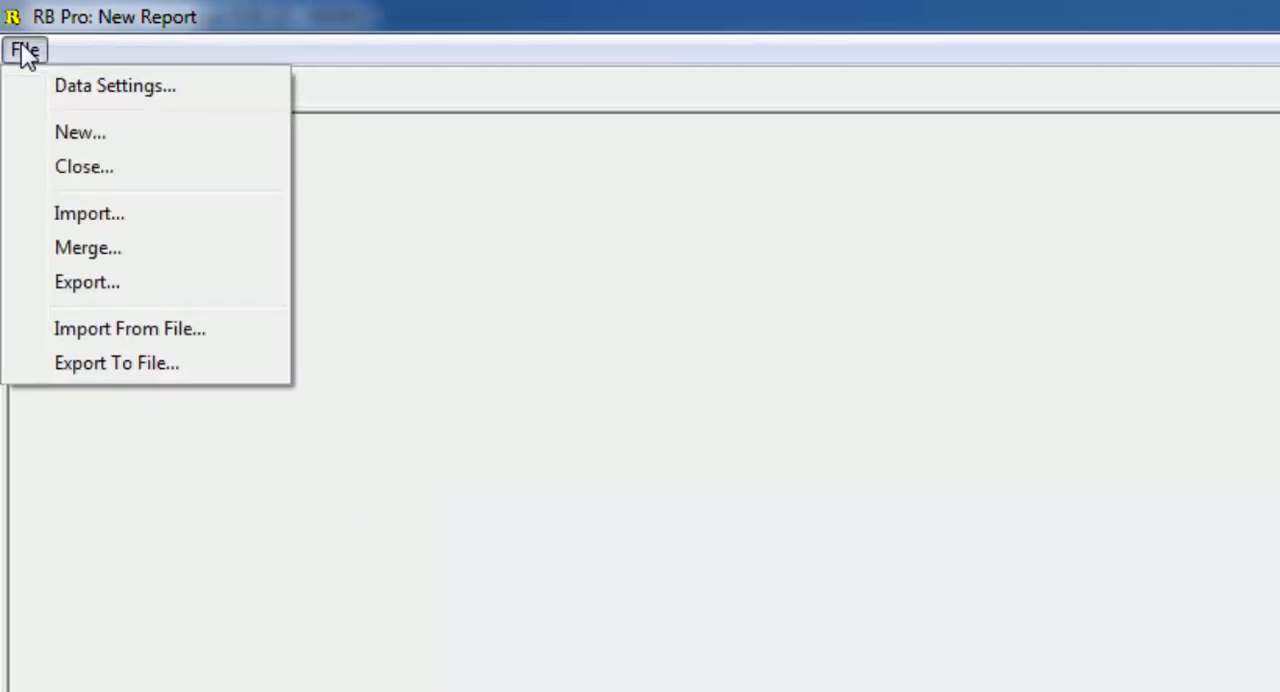
{"action": "left_click", "coordinate": [25, 52]}
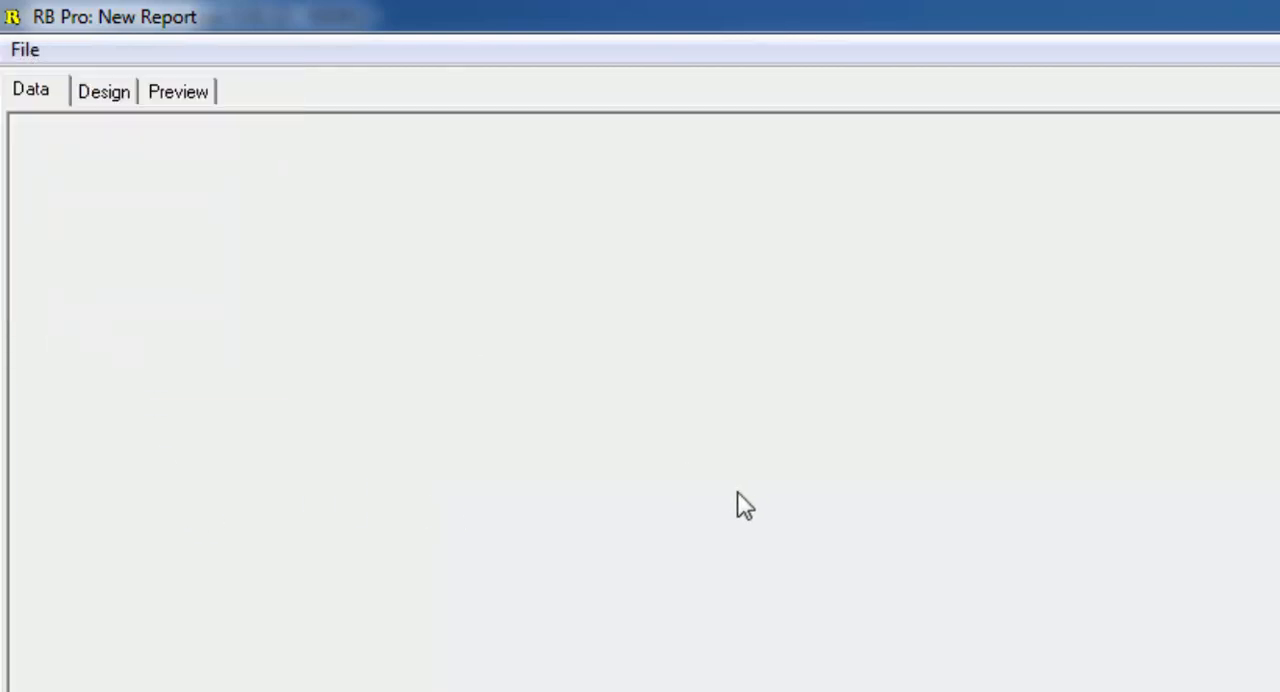
{"action": "left_click", "coordinate": [25, 52]}
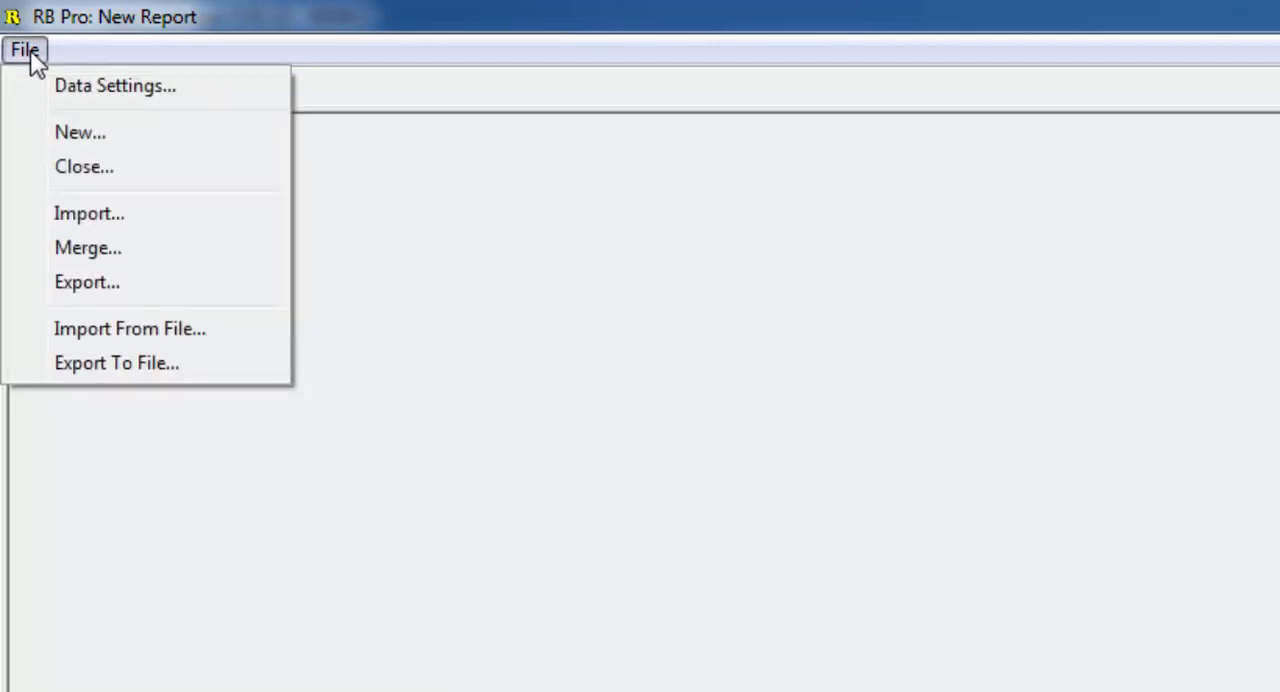
{"action": "left_click", "coordinate": [80, 132]}
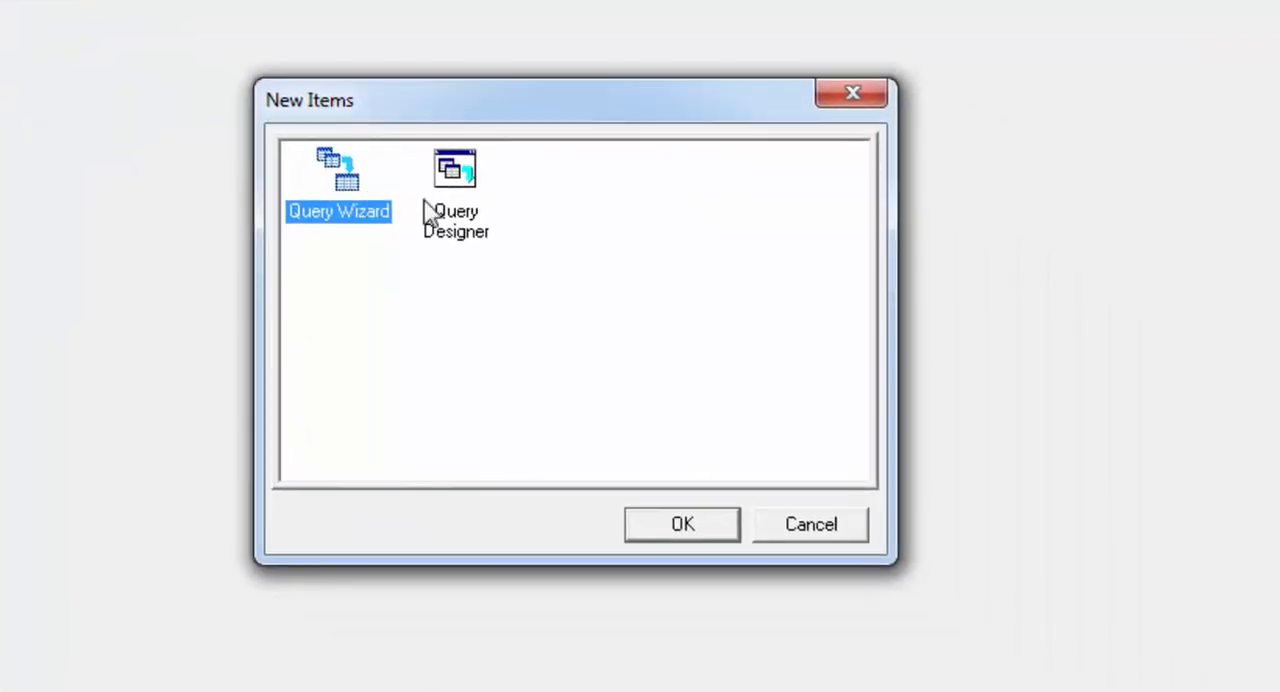
{"action": "double_click", "coordinate": [345, 215]}
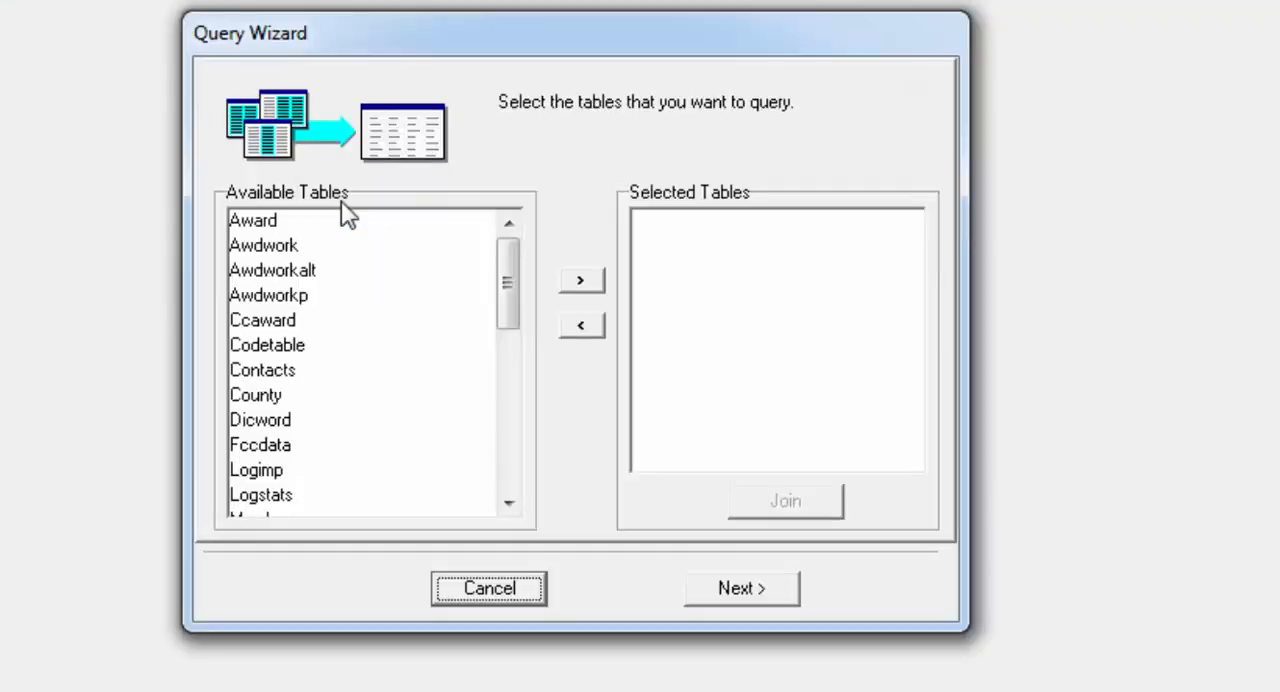
- Add the Contacts table to the query and opt to choose individual fields instead of all fields
{"action": "left_click", "coordinate": [285, 378]}
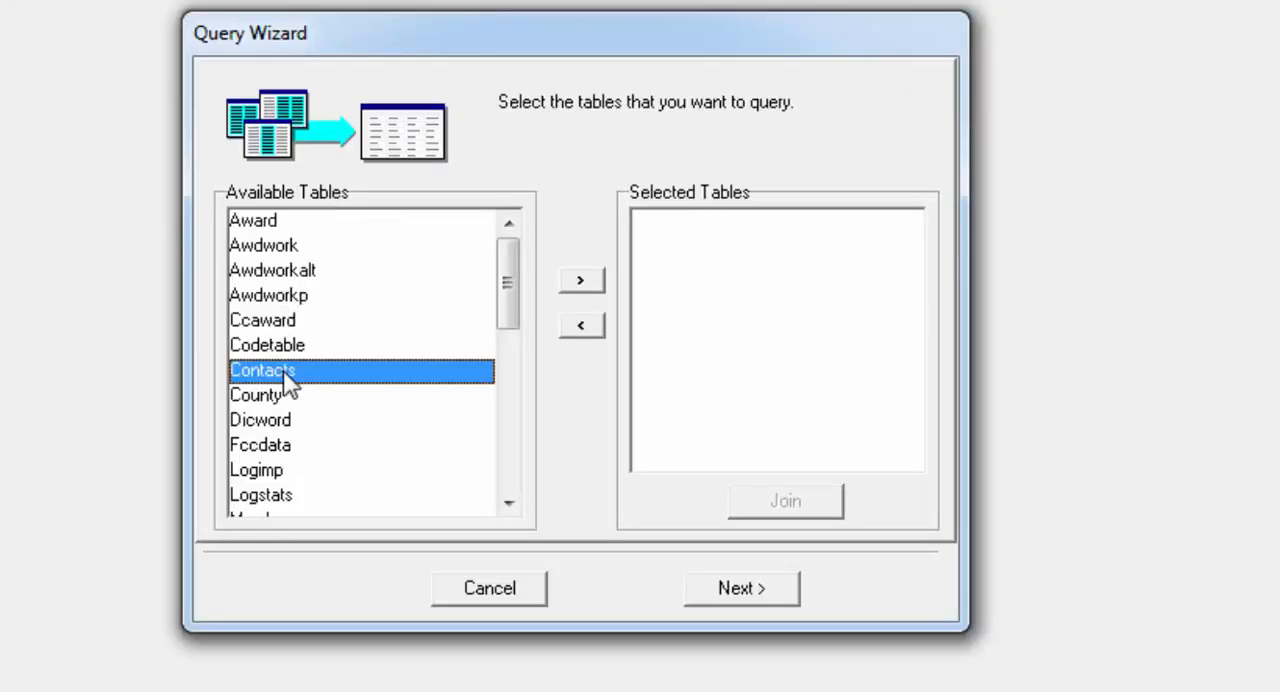
{"action": "double_click", "coordinate": [287, 380]}
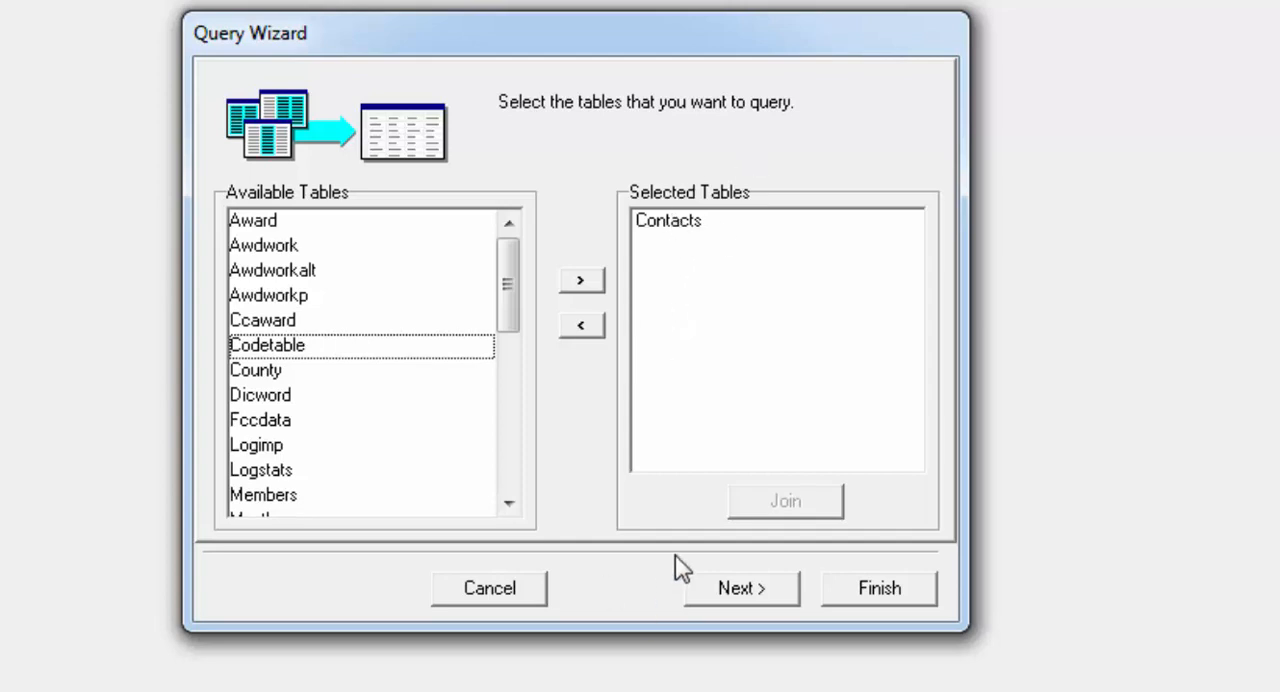
{"action": "left_click", "coordinate": [740, 589]}
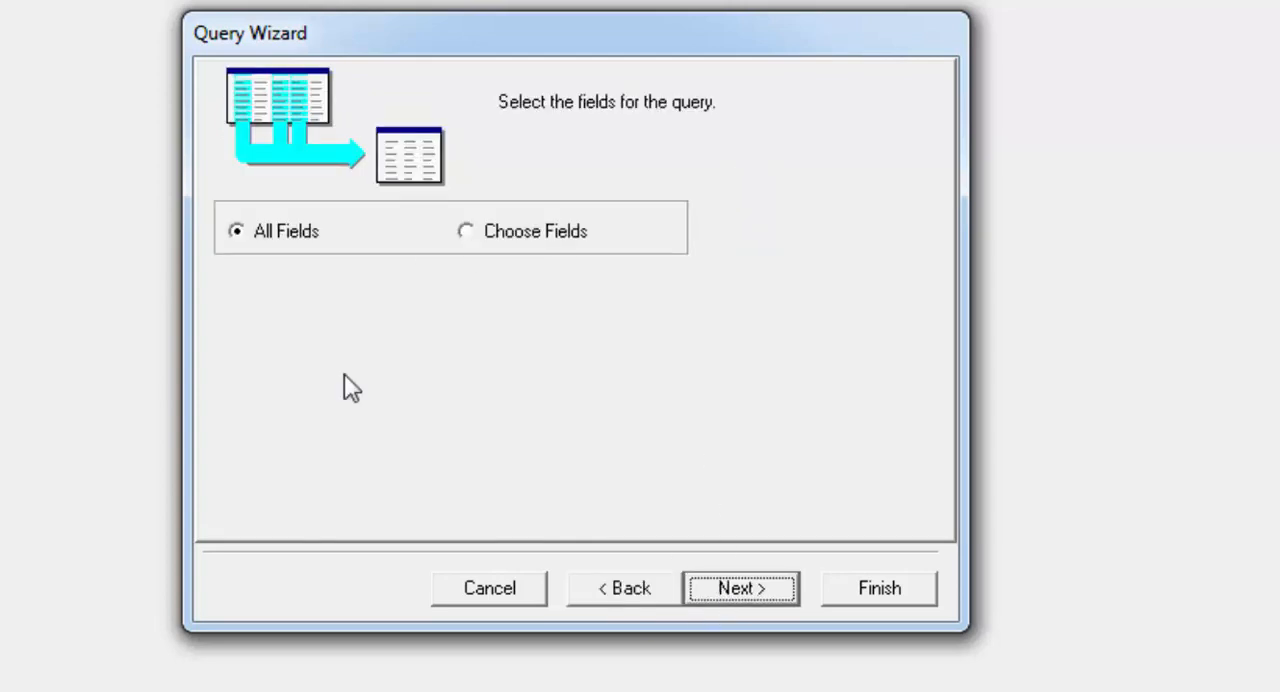
{"action": "left_click", "coordinate": [472, 234]}
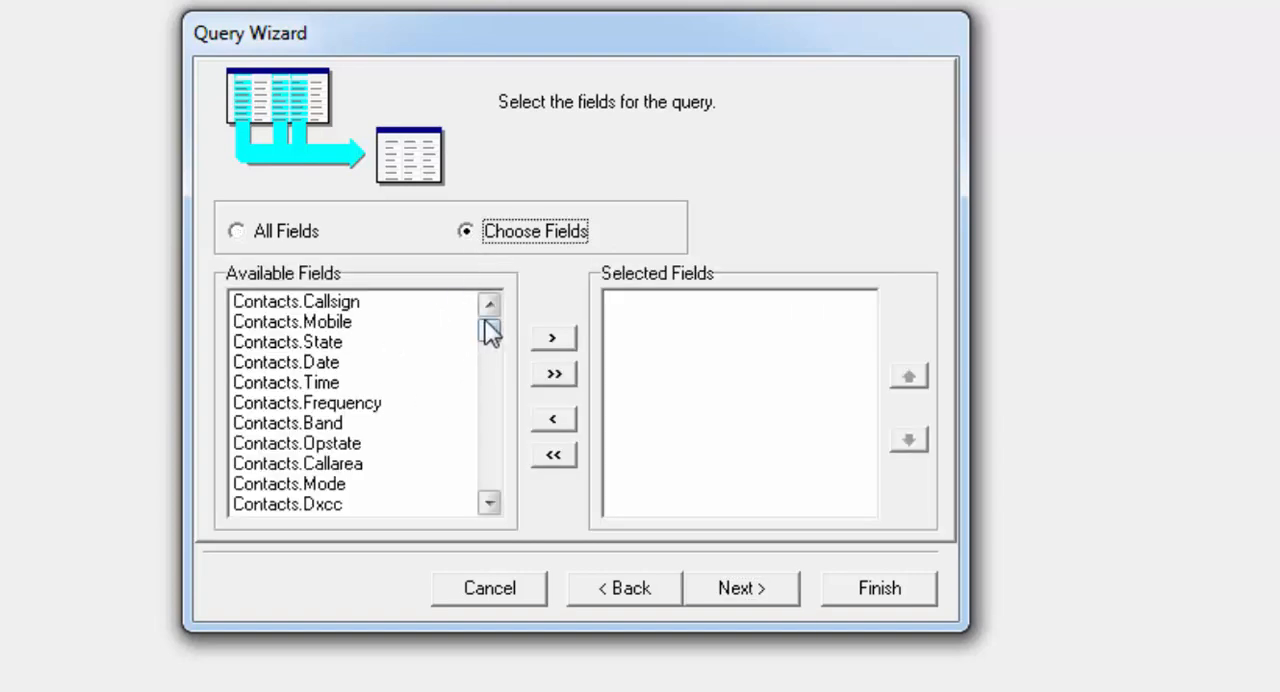
- Add only the Contacts.Address field to the query's selected fields and accept the selection
{"action": "left_click", "coordinate": [490, 505]}
{"action": "left_click", "coordinate": [490, 505]}
{"action": "left_click", "coordinate": [490, 505]}
{"action": "left_click", "coordinate": [490, 505]}
{"action": "left_click", "coordinate": [490, 505]}
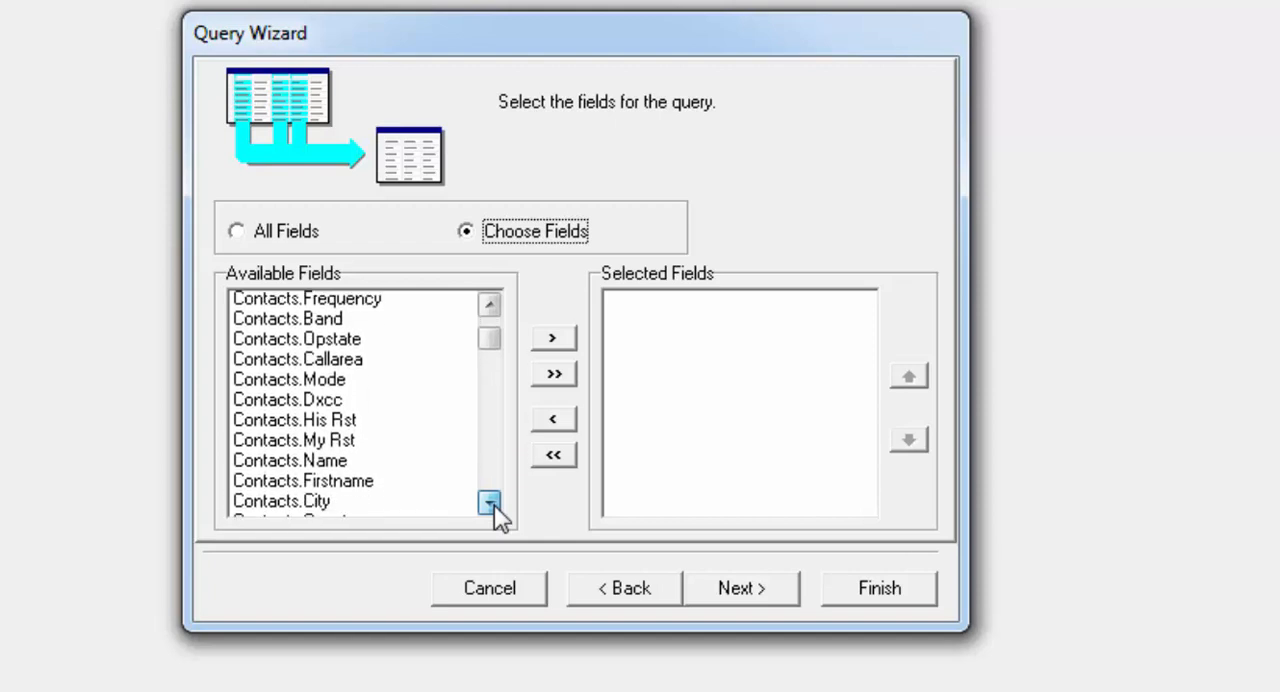
{"action": "left_click", "coordinate": [490, 505]}
{"action": "left_click", "coordinate": [490, 505]}
{"action": "left_click", "coordinate": [490, 505]}
{"action": "left_click", "coordinate": [490, 505]}
{"action": "left_click", "coordinate": [490, 505]}
{"action": "left_click", "coordinate": [490, 505]}
{"action": "left_click", "coordinate": [490, 505]}
{"action": "left_click", "coordinate": [490, 505]}
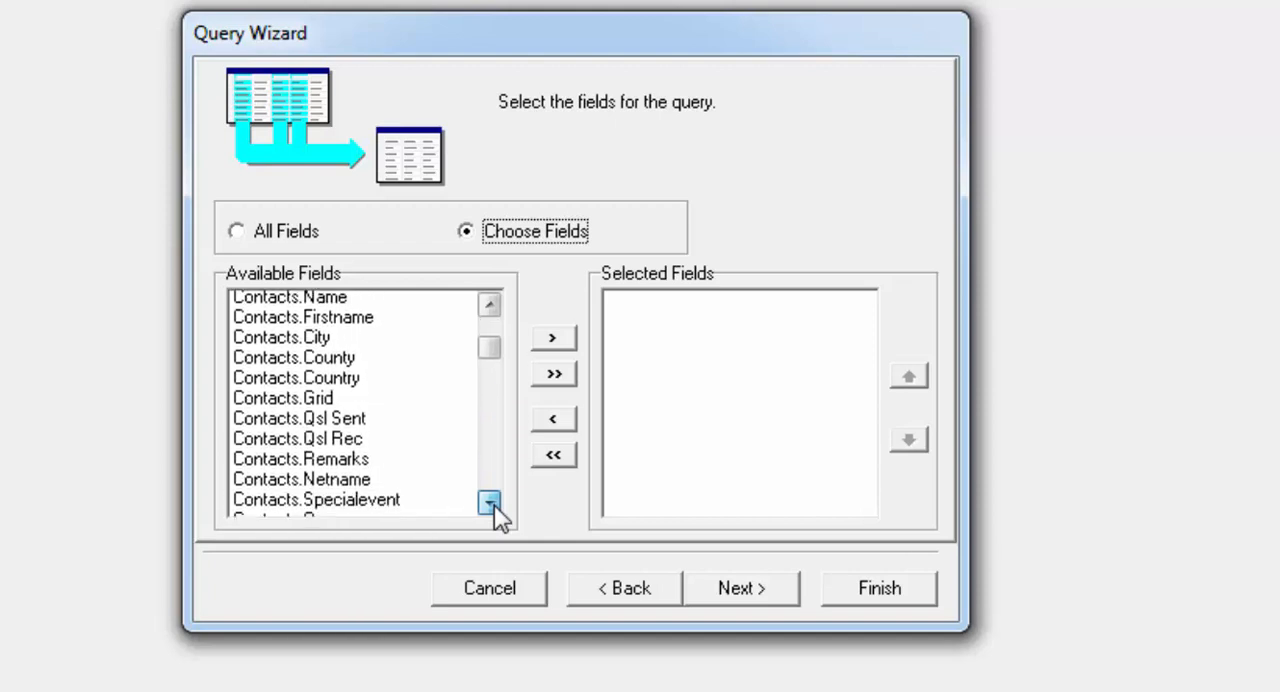
{"action": "left_click", "coordinate": [490, 505]}
{"action": "left_click", "coordinate": [490, 505]}
{"action": "left_click", "coordinate": [490, 505]}
{"action": "left_click", "coordinate": [490, 505]}
{"action": "left_click", "coordinate": [490, 505]}
{"action": "left_click", "coordinate": [490, 505]}
{"action": "left_click", "coordinate": [490, 505]}
{"action": "left_click", "coordinate": [490, 505]}
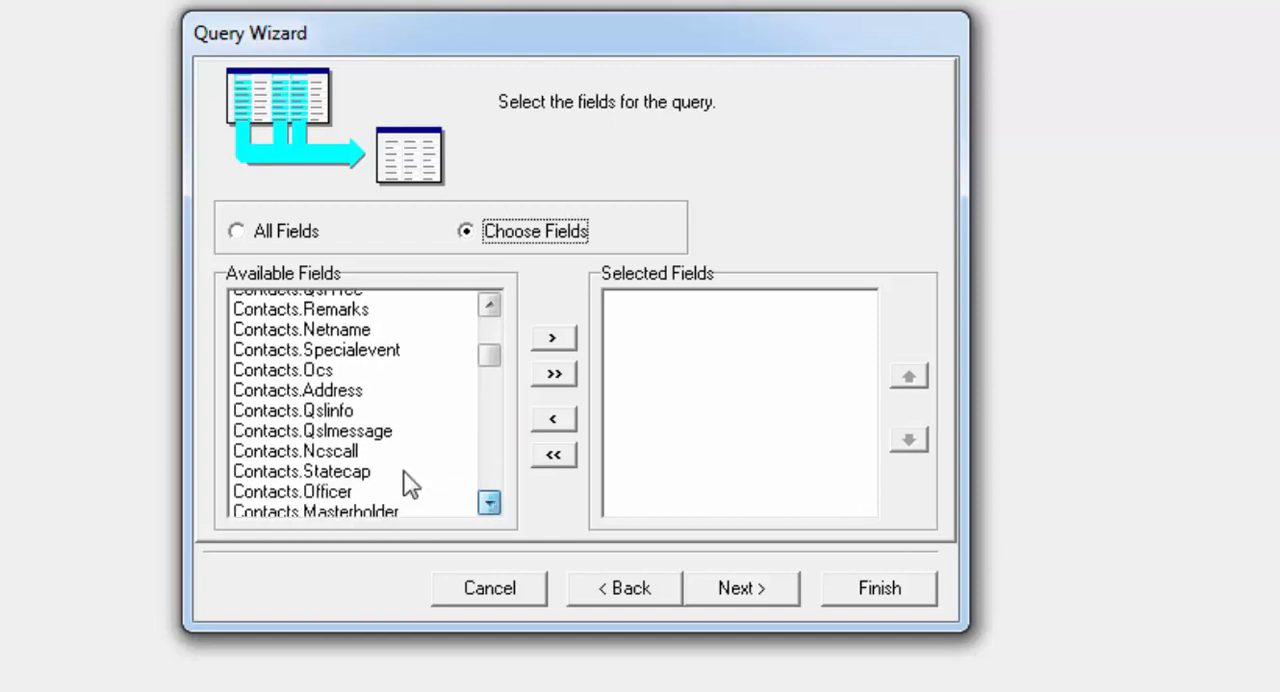
{"action": "left_click", "coordinate": [334, 390]}
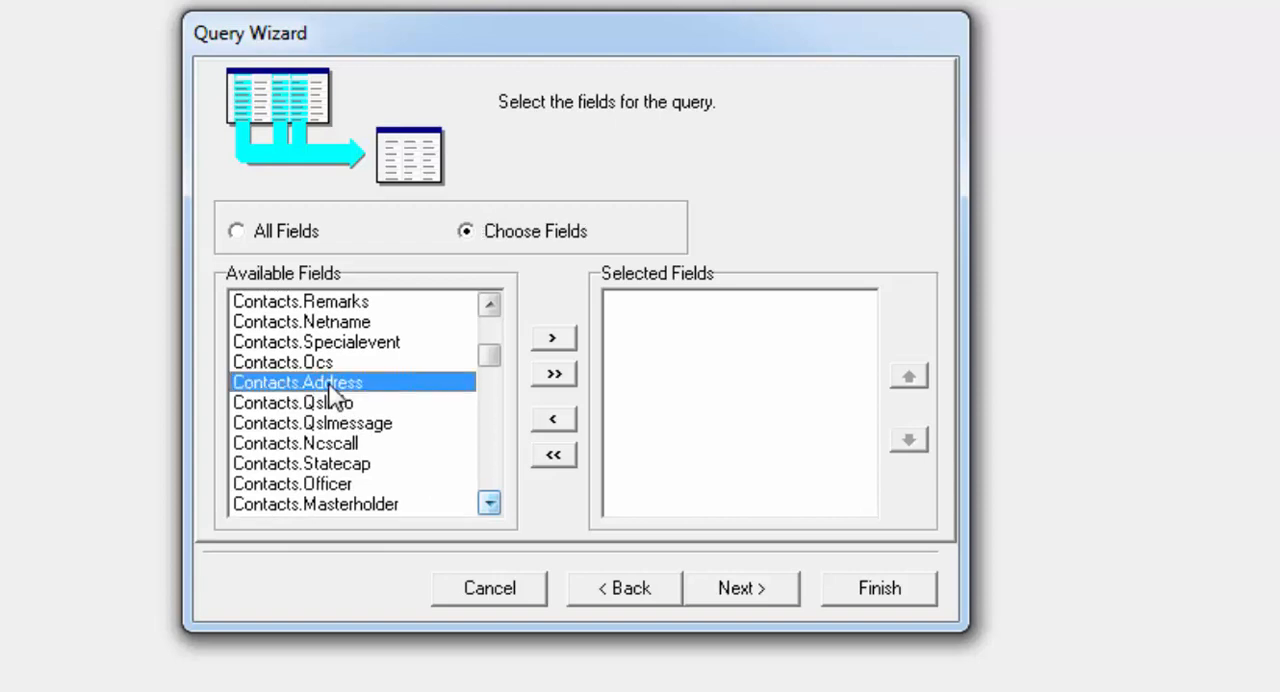
{"action": "double_click", "coordinate": [334, 388]}
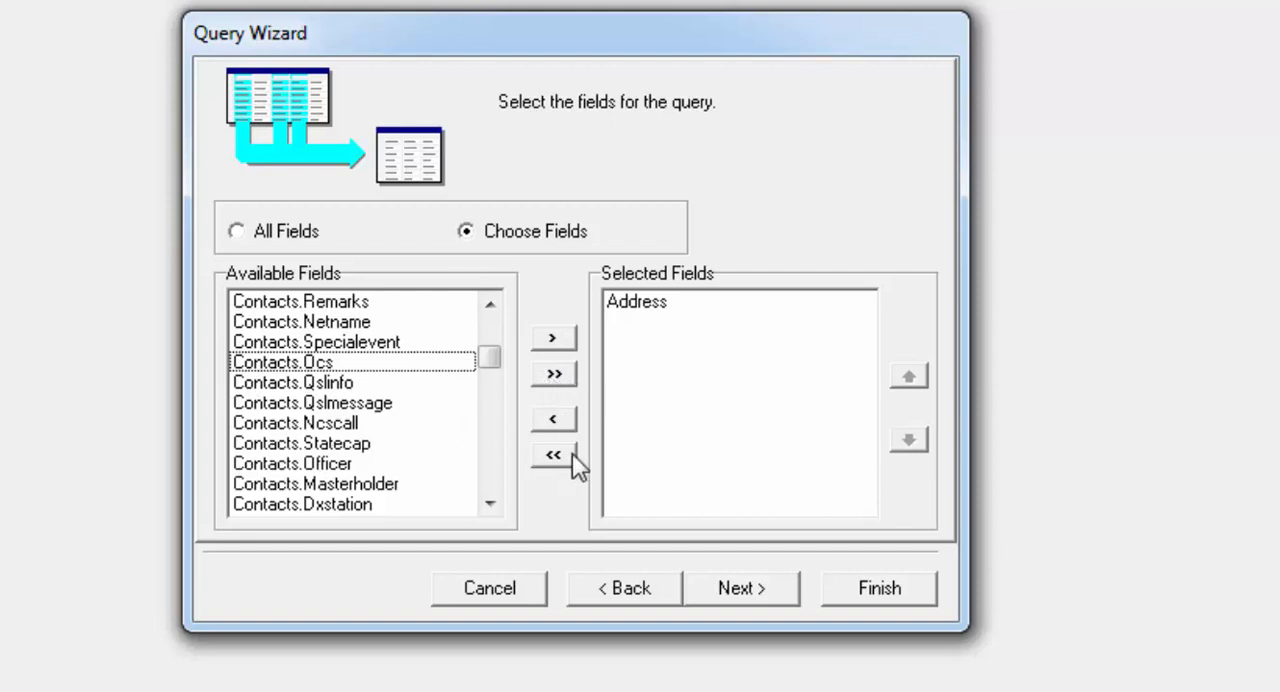
{"action": "left_click", "coordinate": [760, 590]}
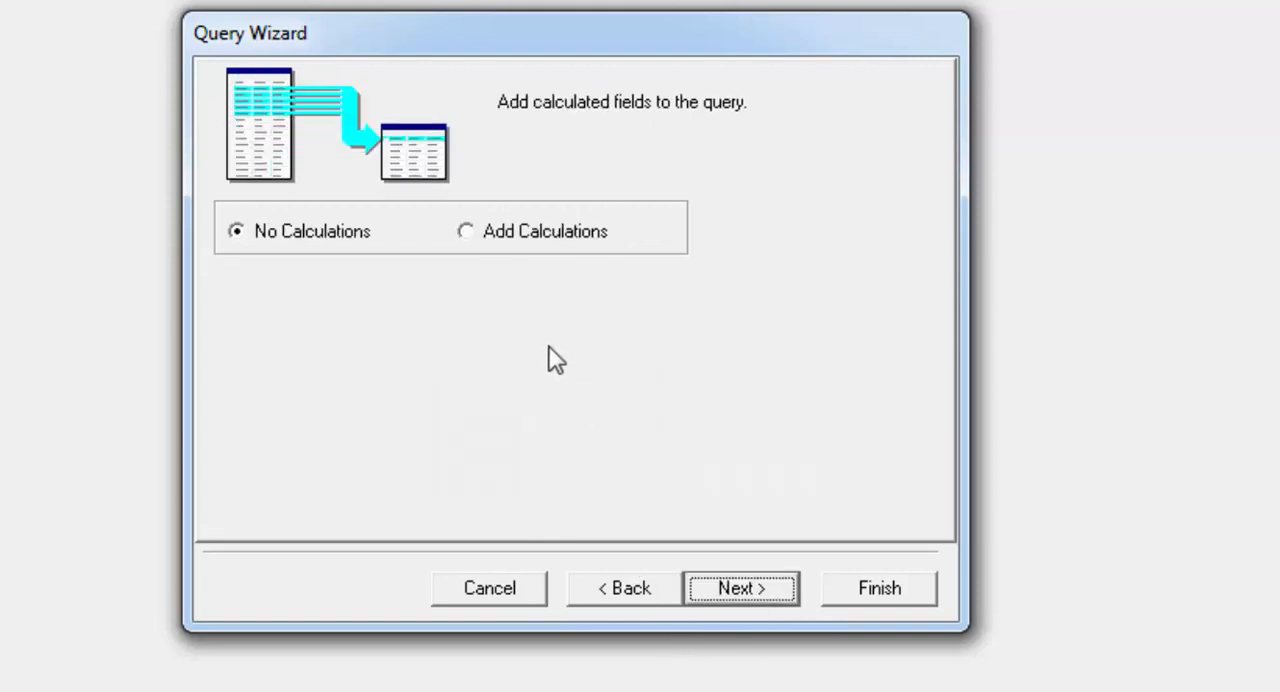
- Leave the query without calculations or grouping, and opt to define search criteria for the rows returned
{"action": "left_click", "coordinate": [763, 598]}
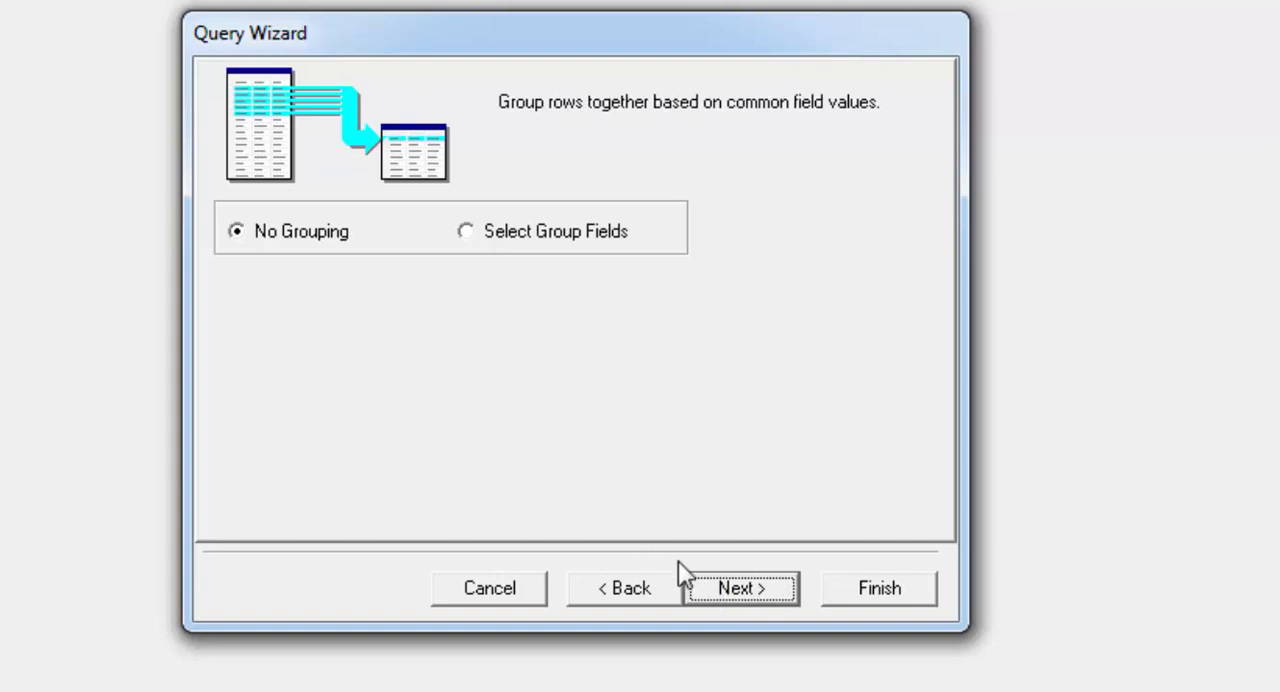
{"action": "left_click", "coordinate": [748, 590]}
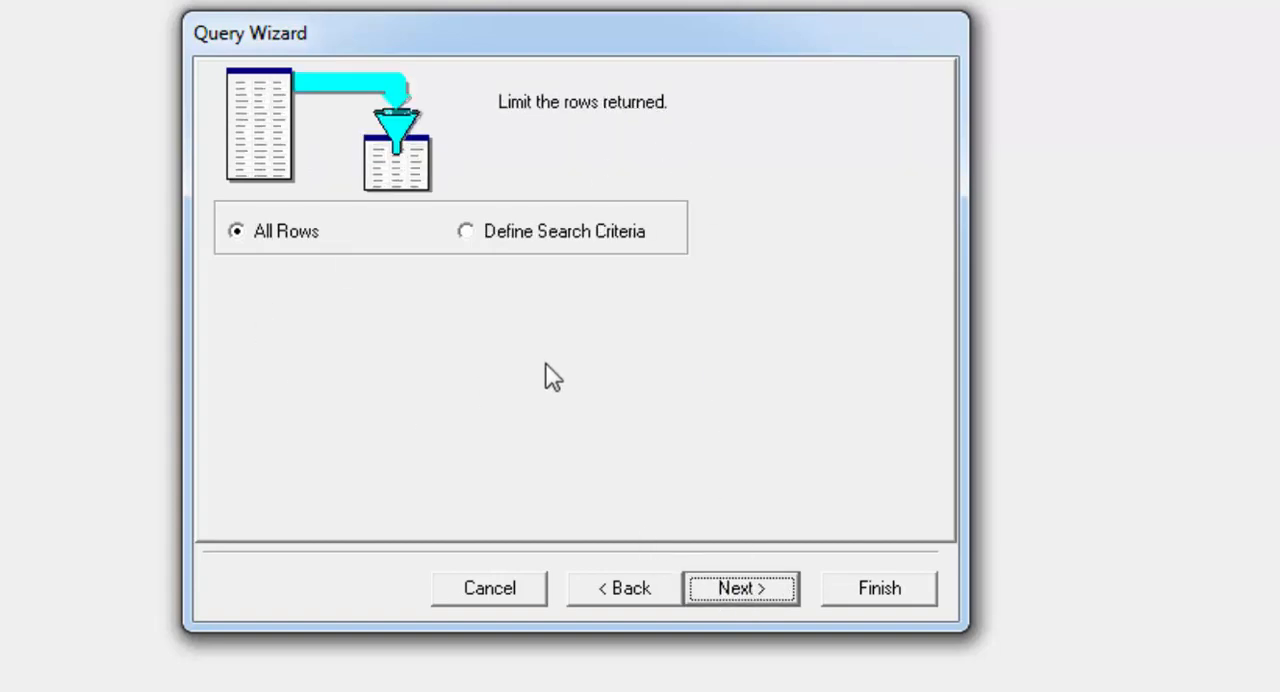
{"action": "left_click", "coordinate": [552, 246]}
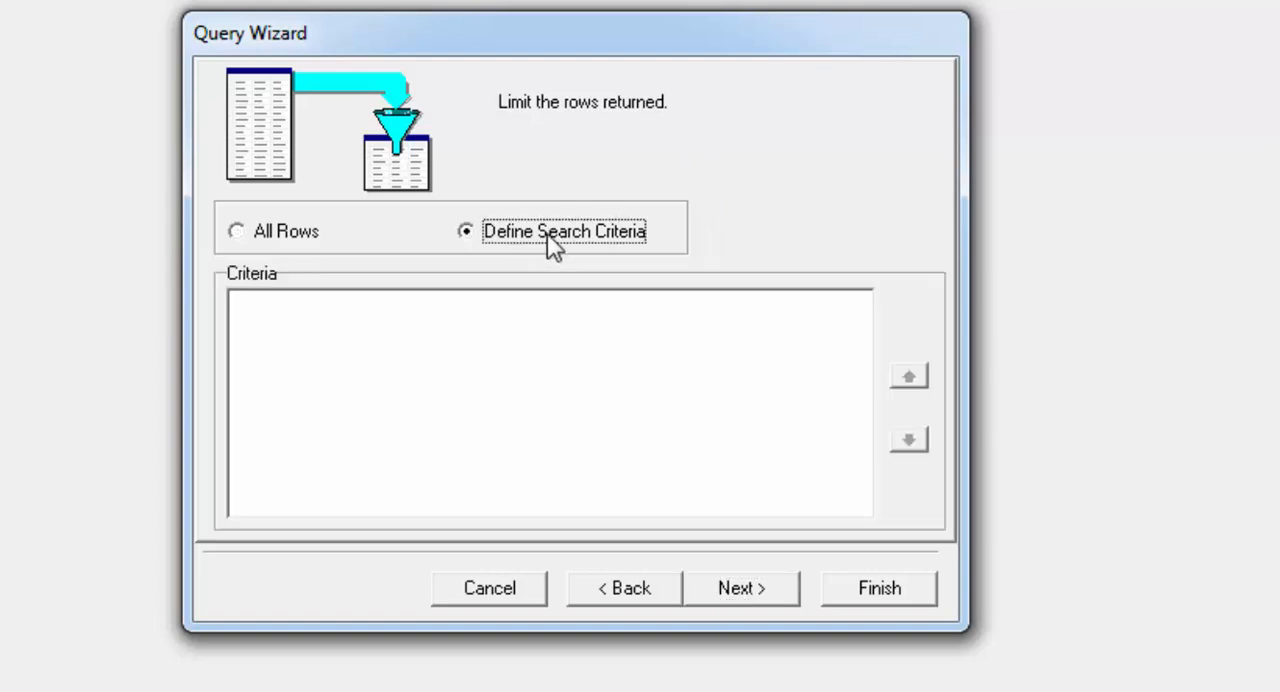
{"action": "left_click", "coordinate": [507, 366]}
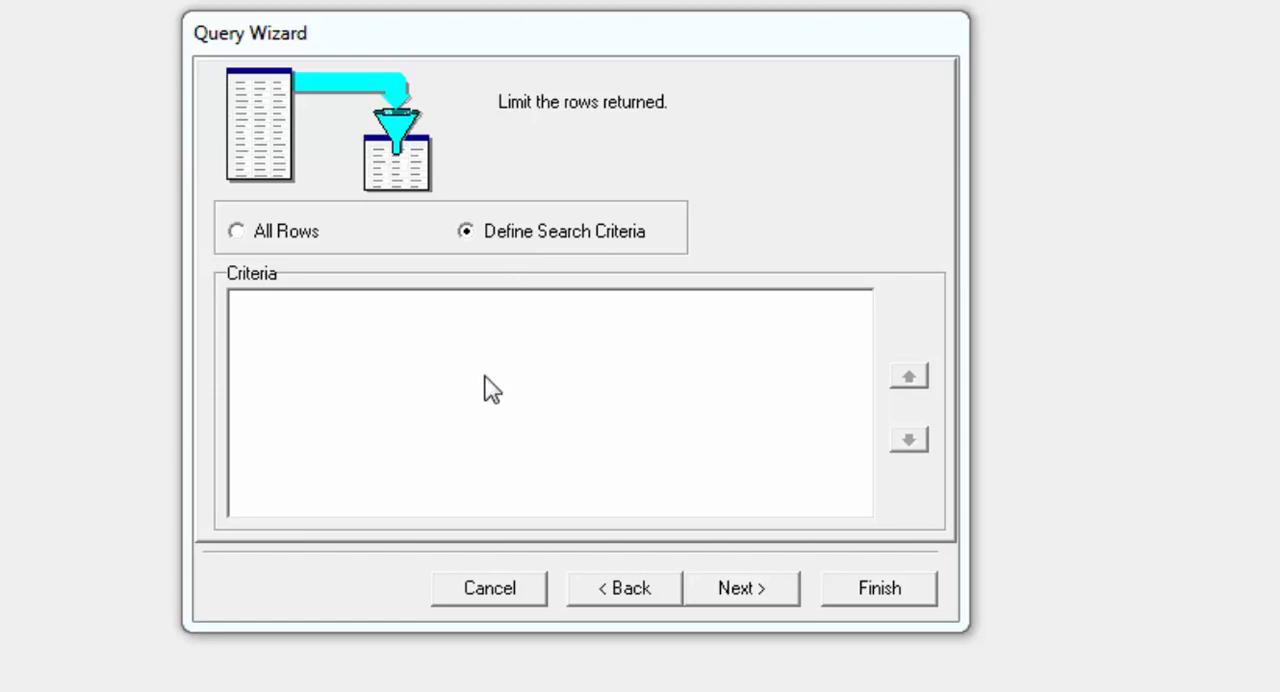
- Insert a search criterion limiting the query to rows where Contacts.Qslinfo = Direct
{"action": "right_click", "coordinate": [430, 366]}
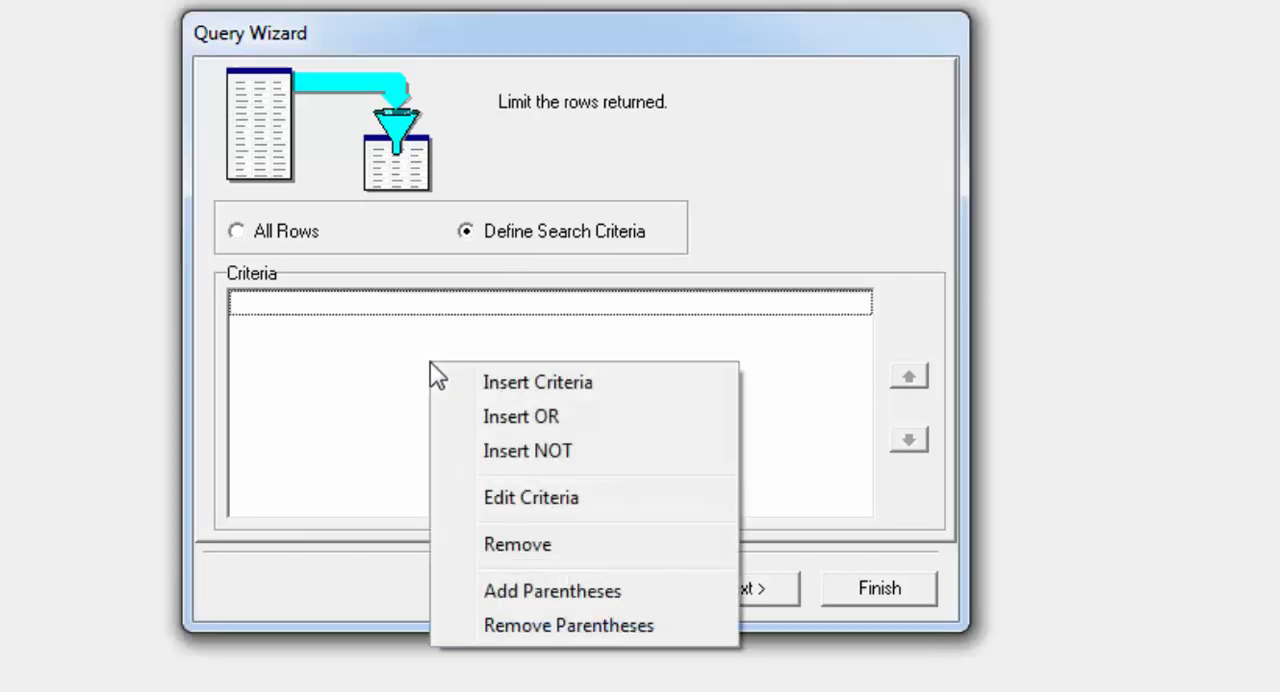
{"action": "left_click", "coordinate": [479, 384]}
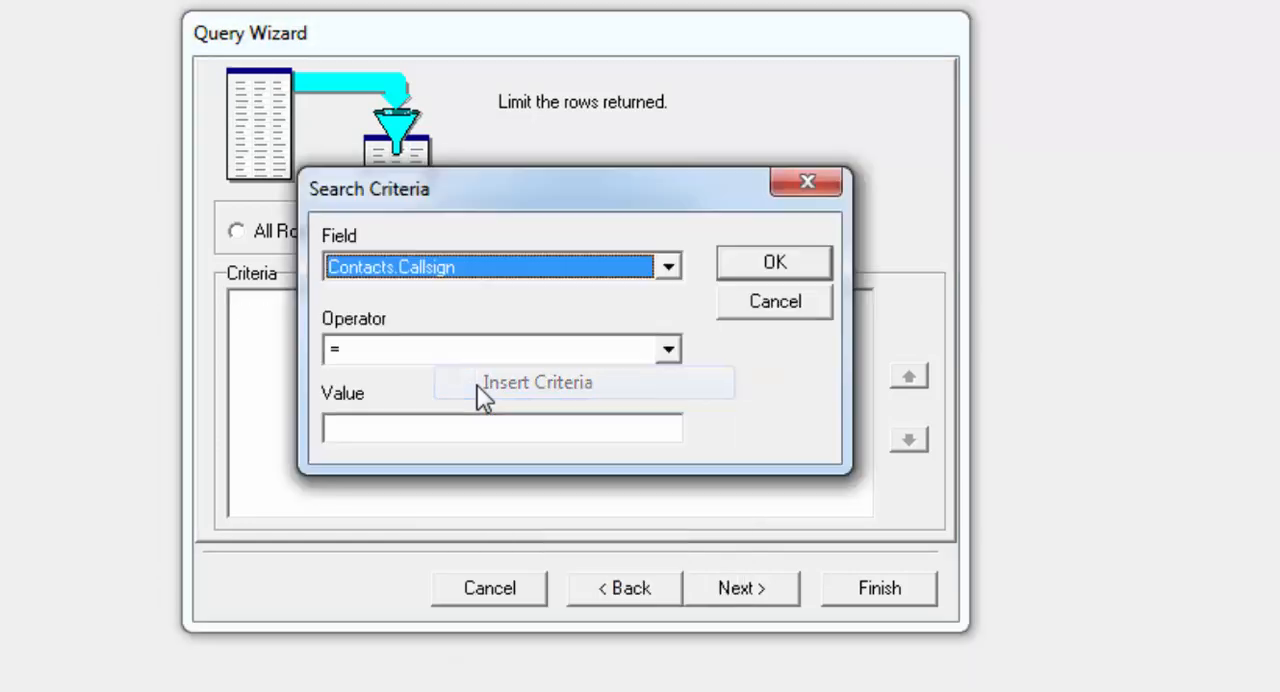
{"action": "left_click", "coordinate": [669, 274]}
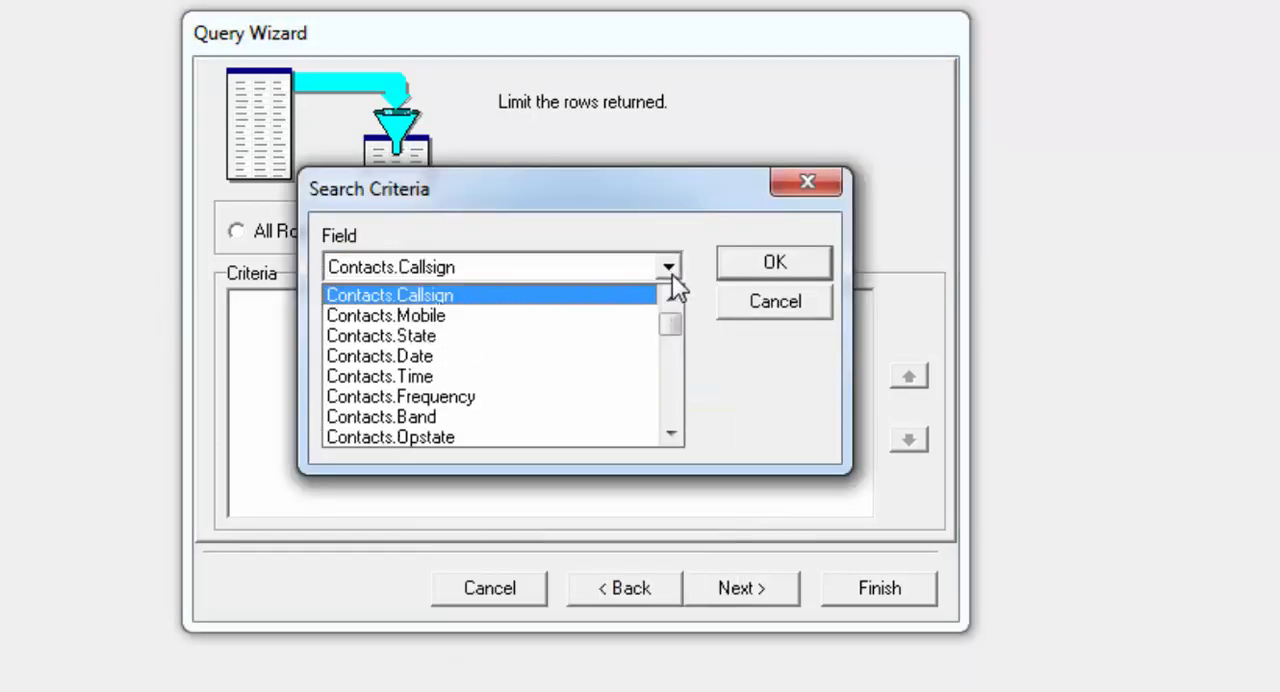
{"action": "left_click", "coordinate": [678, 433]}
{"action": "left_click", "coordinate": [678, 433]}
{"action": "left_click", "coordinate": [678, 433]}
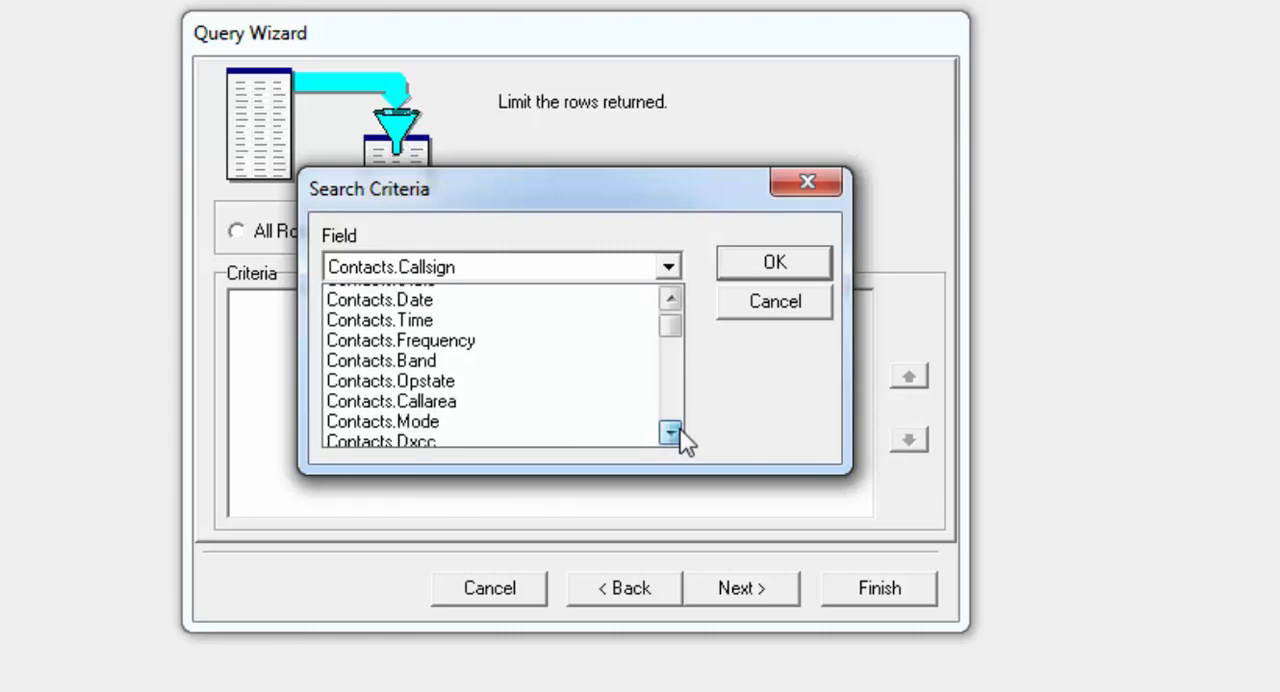
{"action": "left_click", "coordinate": [670, 432]}
{"action": "left_click", "coordinate": [670, 432]}
{"action": "left_click", "coordinate": [670, 432]}
{"action": "left_click", "coordinate": [670, 432]}
{"action": "left_click", "coordinate": [670, 432]}
{"action": "left_click", "coordinate": [670, 432]}
{"action": "left_click", "coordinate": [670, 432]}
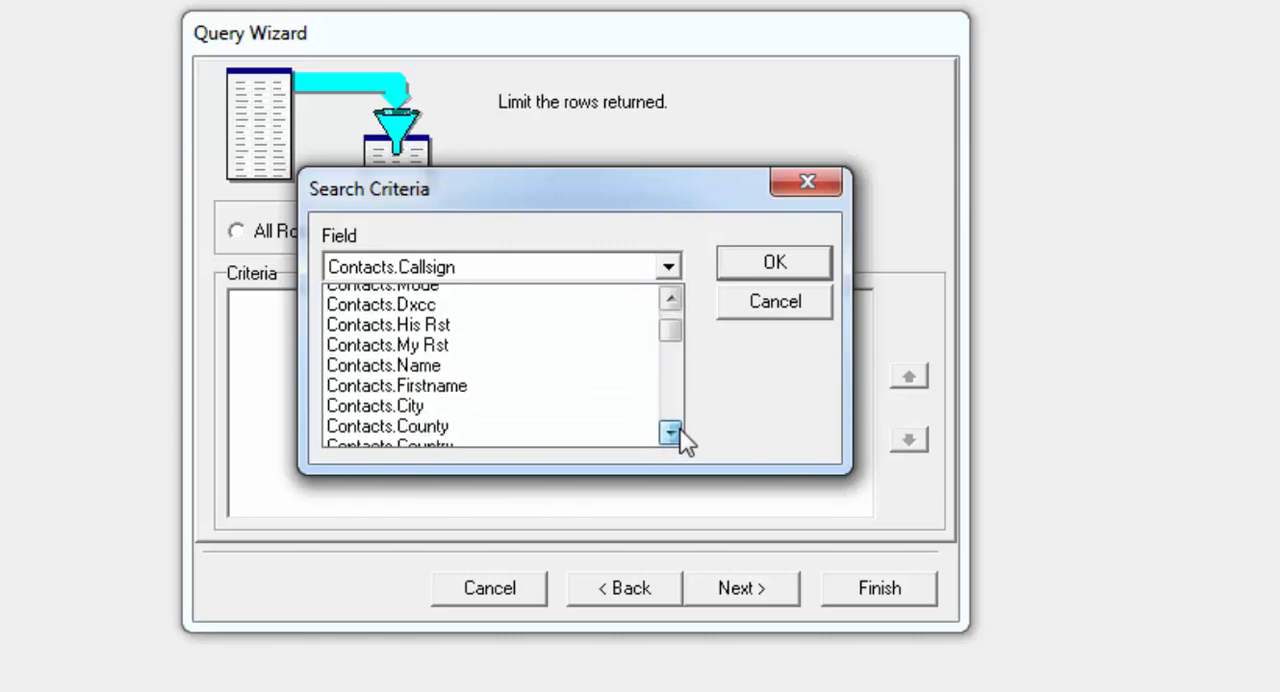
{"action": "left_click", "coordinate": [670, 432]}
{"action": "left_click", "coordinate": [670, 432]}
{"action": "left_click", "coordinate": [670, 432]}
{"action": "left_click", "coordinate": [670, 432]}
{"action": "left_click", "coordinate": [670, 432]}
{"action": "left_click", "coordinate": [670, 432]}
{"action": "left_click", "coordinate": [670, 432]}
{"action": "left_click", "coordinate": [670, 432]}
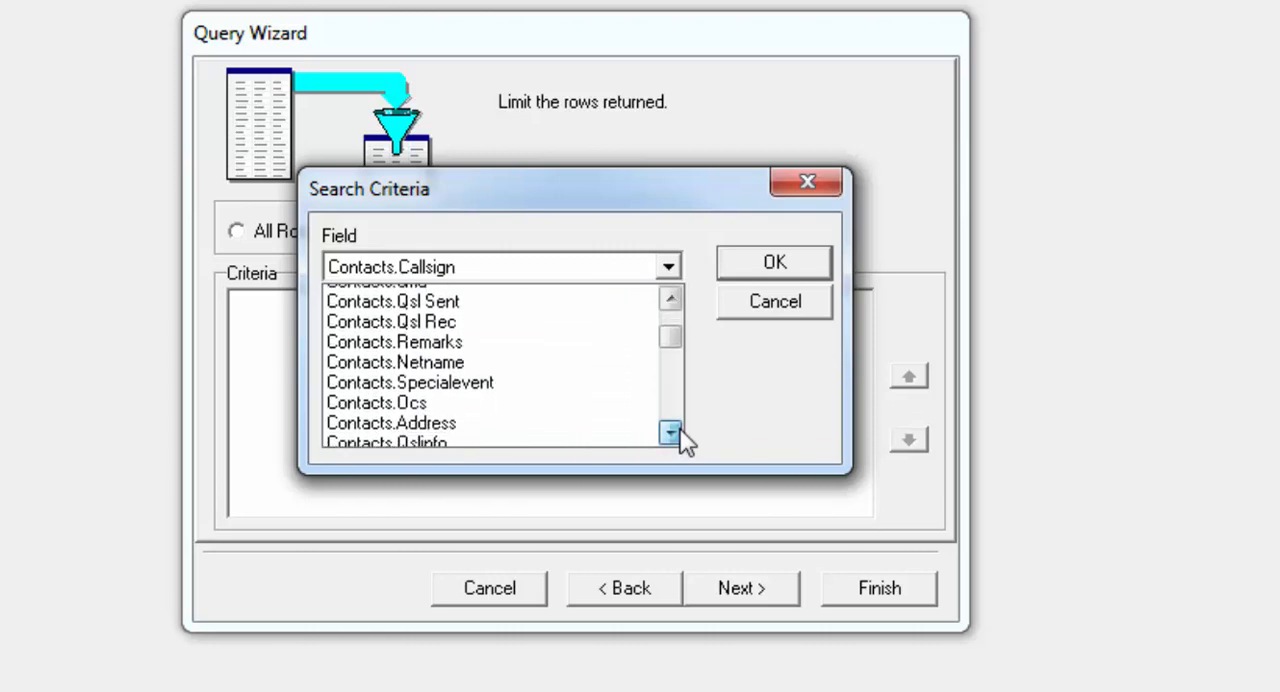
{"action": "left_click", "coordinate": [670, 432]}
{"action": "left_click", "coordinate": [670, 432]}
{"action": "left_click", "coordinate": [670, 432]}
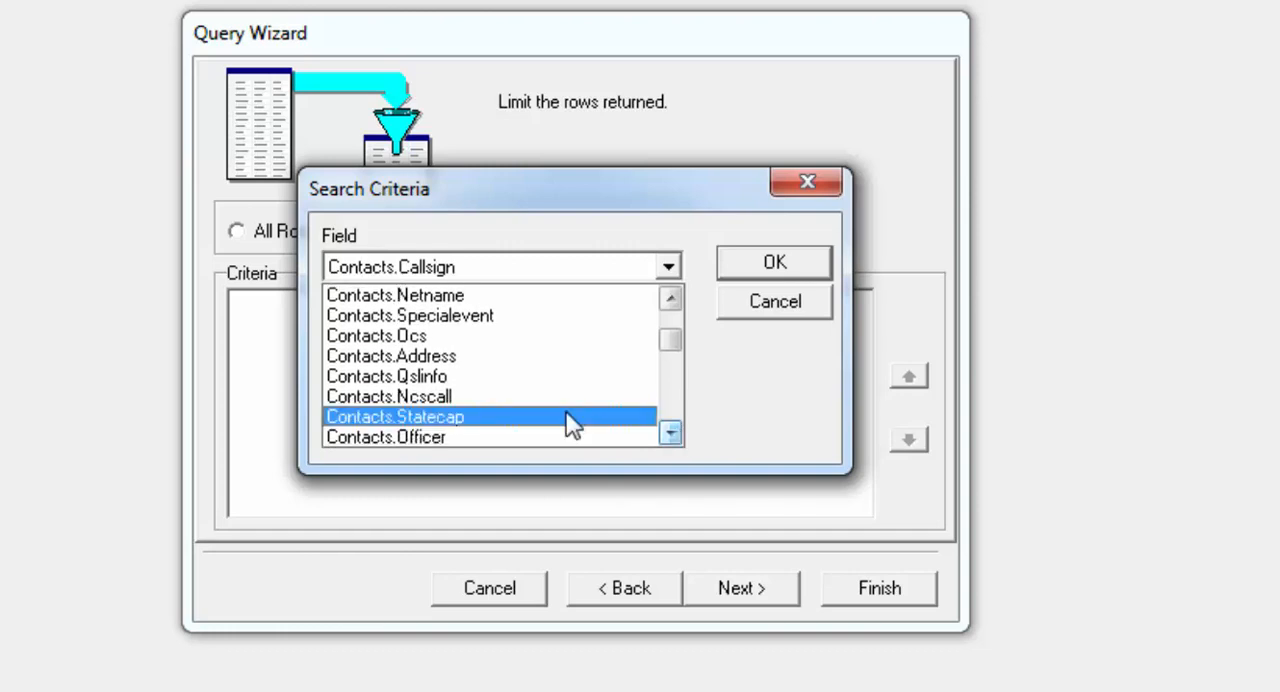
{"action": "left_click", "coordinate": [478, 378]}
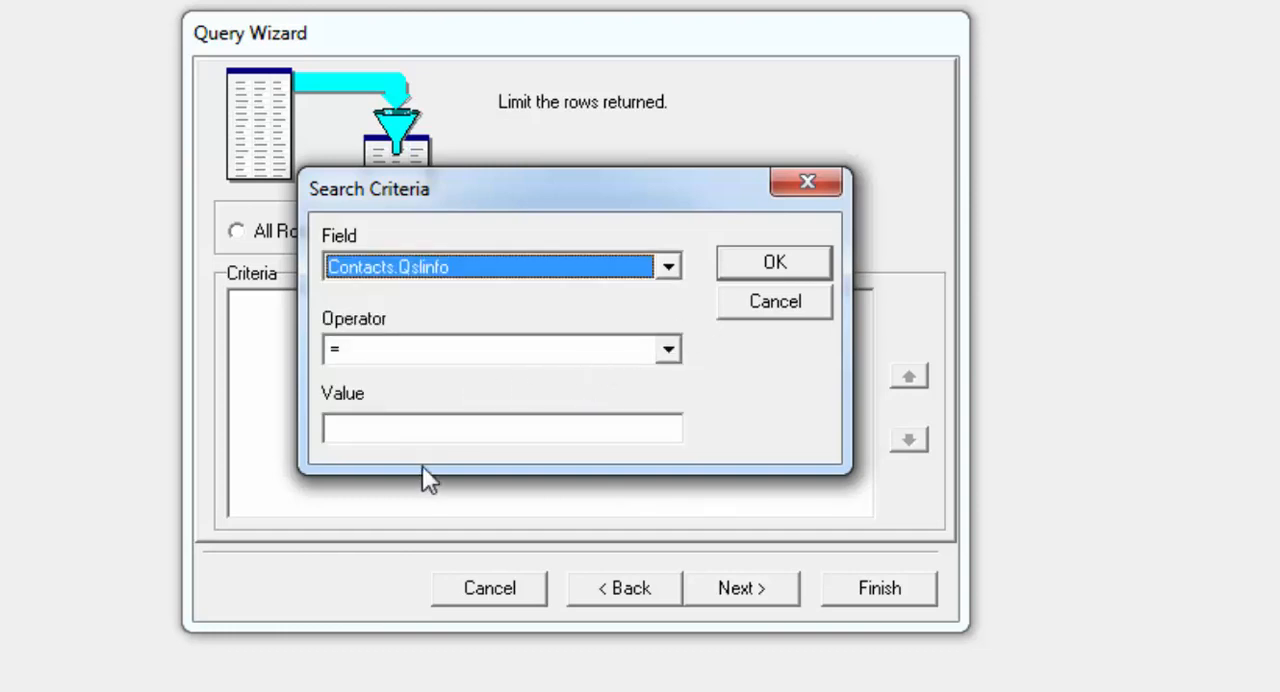
{"action": "left_click", "coordinate": [440, 430]}
{"action": "type", "text": "Direct"}
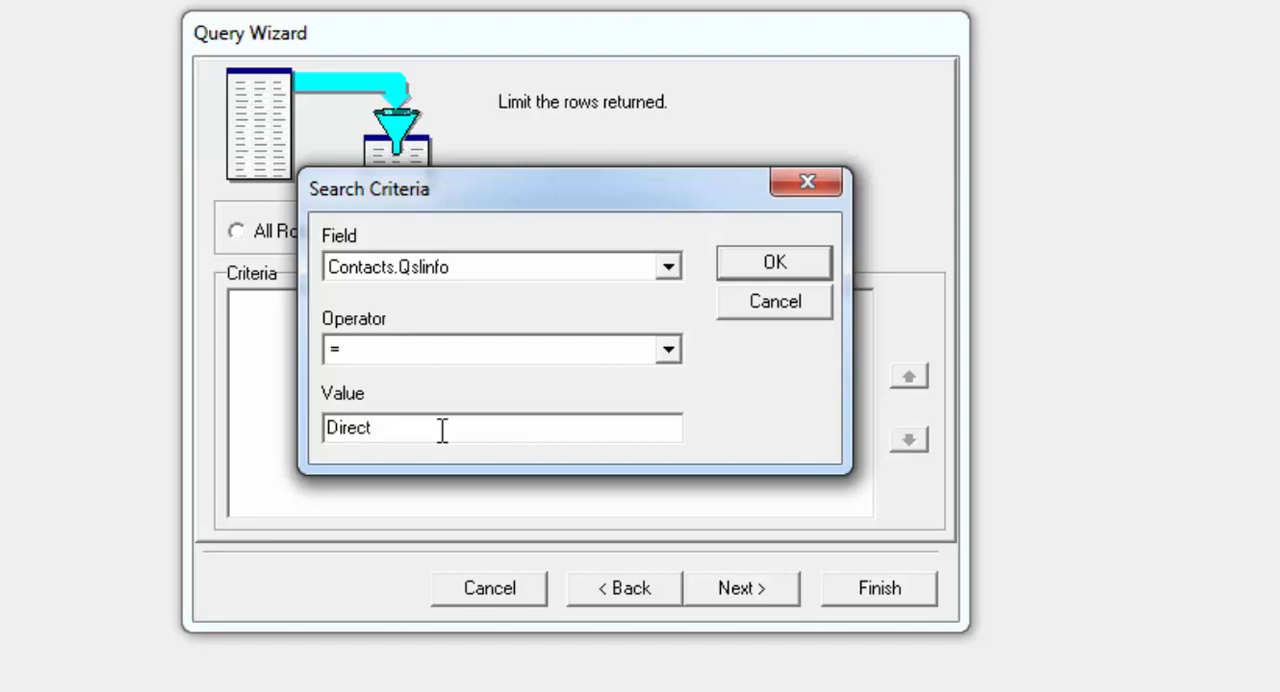
{"action": "left_click", "coordinate": [772, 266]}
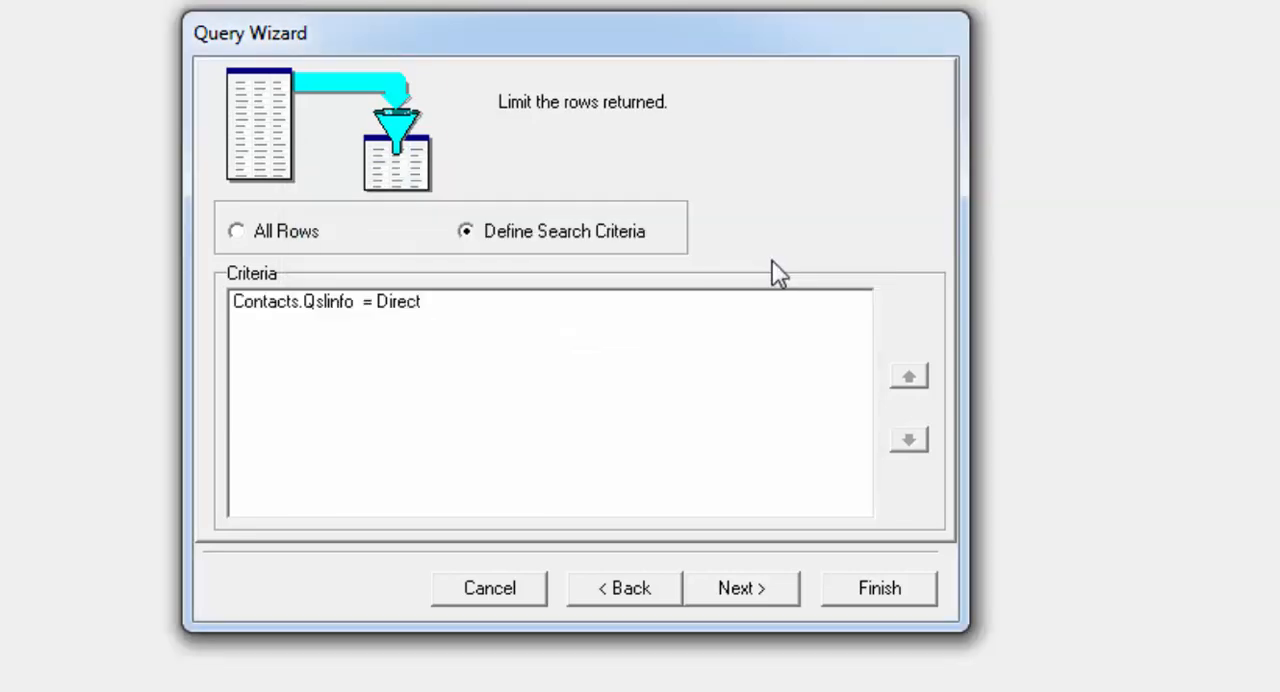
- Insert a second search criterion requiring Contacts.Qsl Sent = N
{"action": "right_click", "coordinate": [493, 395]}
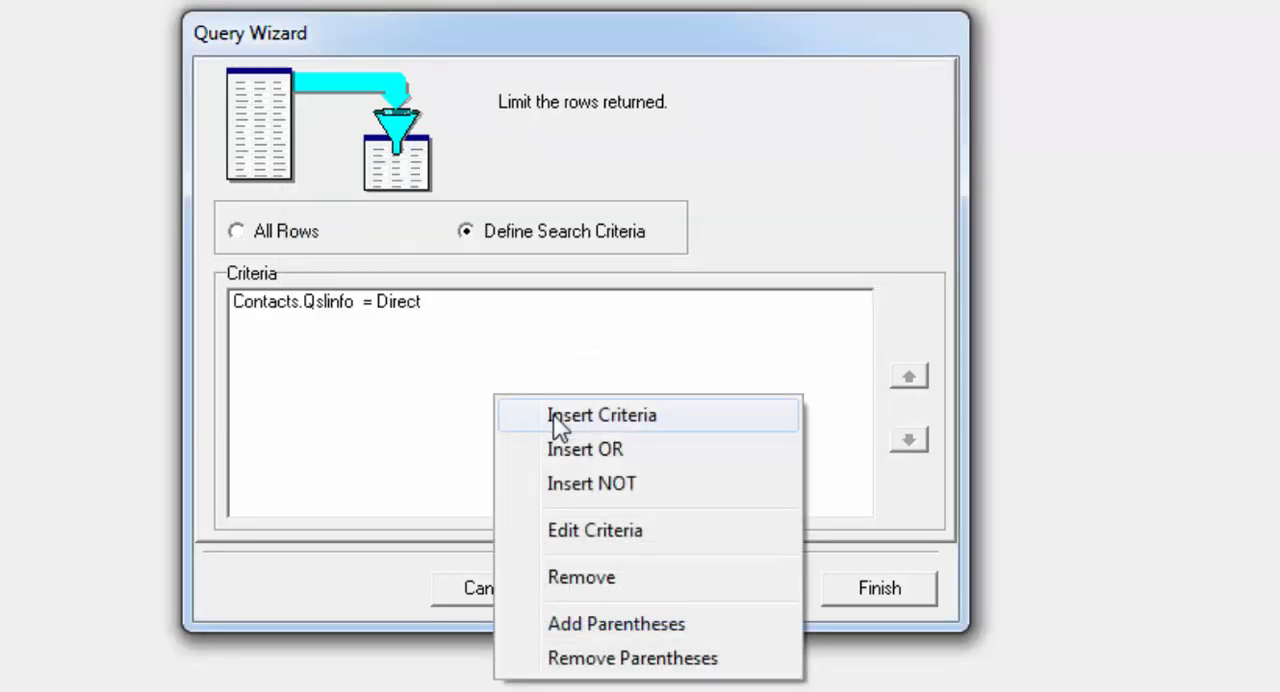
{"action": "left_click", "coordinate": [553, 414]}
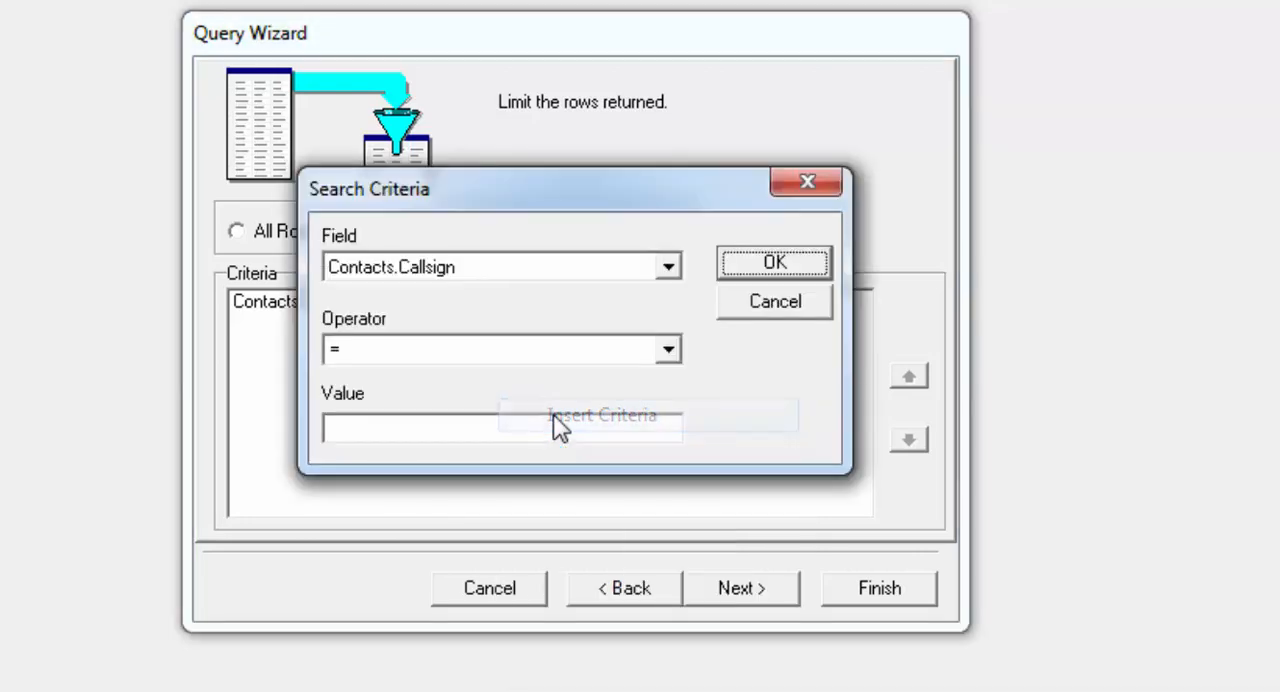
{"action": "left_click", "coordinate": [670, 268]}
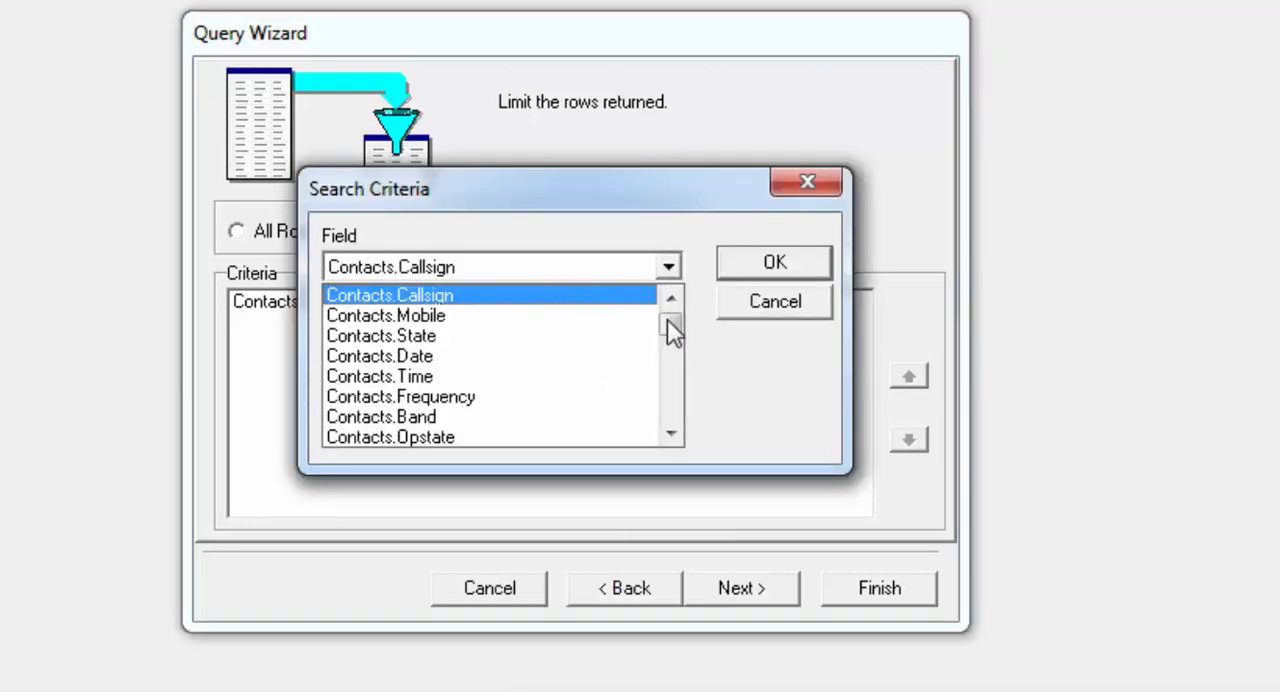
{"action": "left_click_drag", "start_coordinate": [667, 319], "coordinate": [668, 331]}
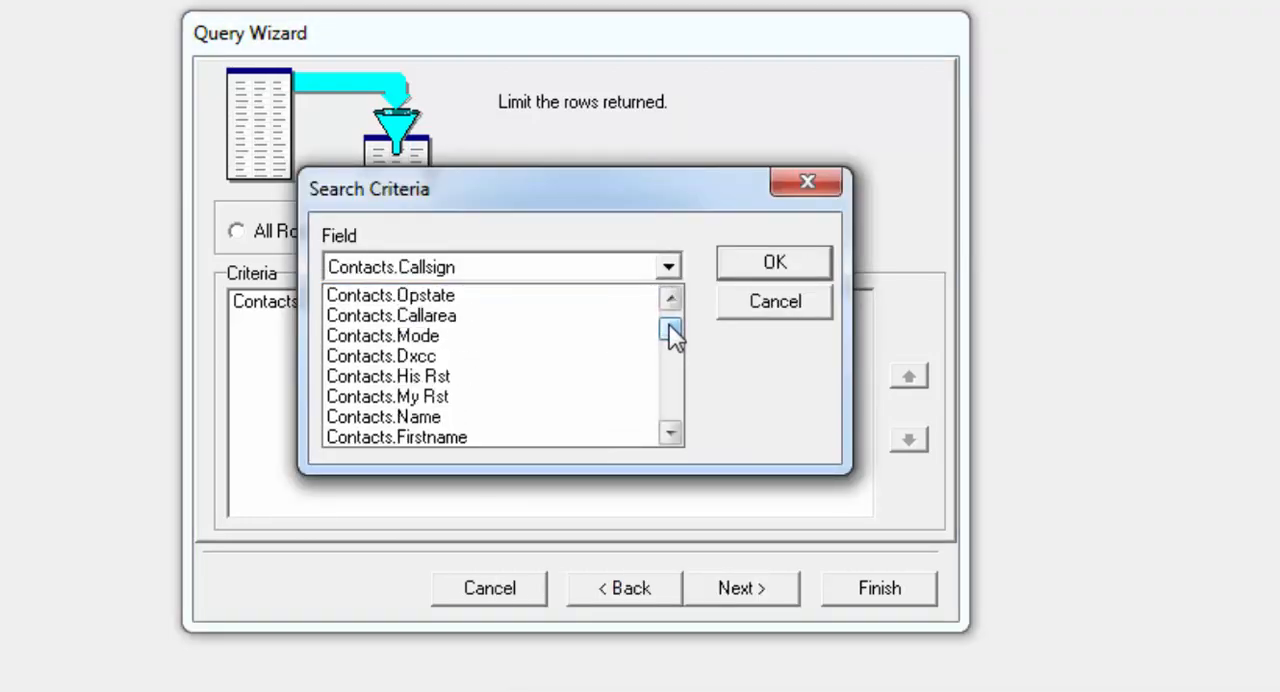
{"action": "left_click", "coordinate": [668, 432]}
{"action": "left_click", "coordinate": [668, 432]}
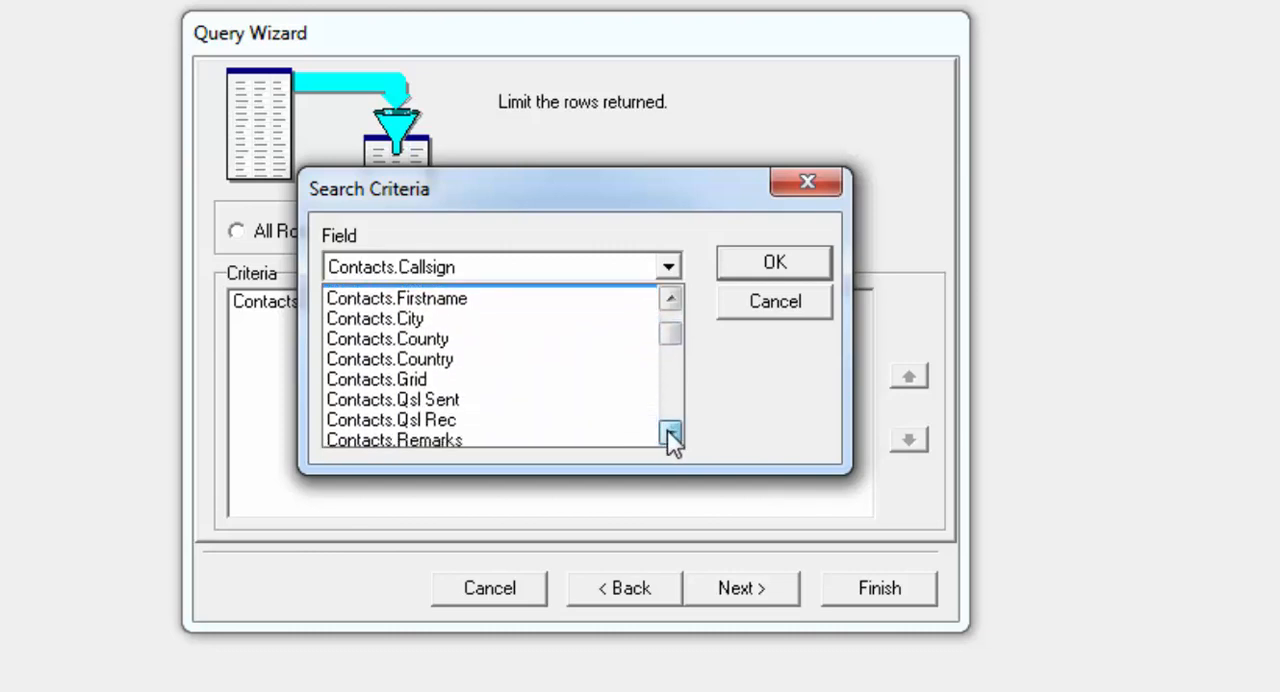
{"action": "left_click", "coordinate": [668, 435]}
{"action": "left_click", "coordinate": [476, 376]}
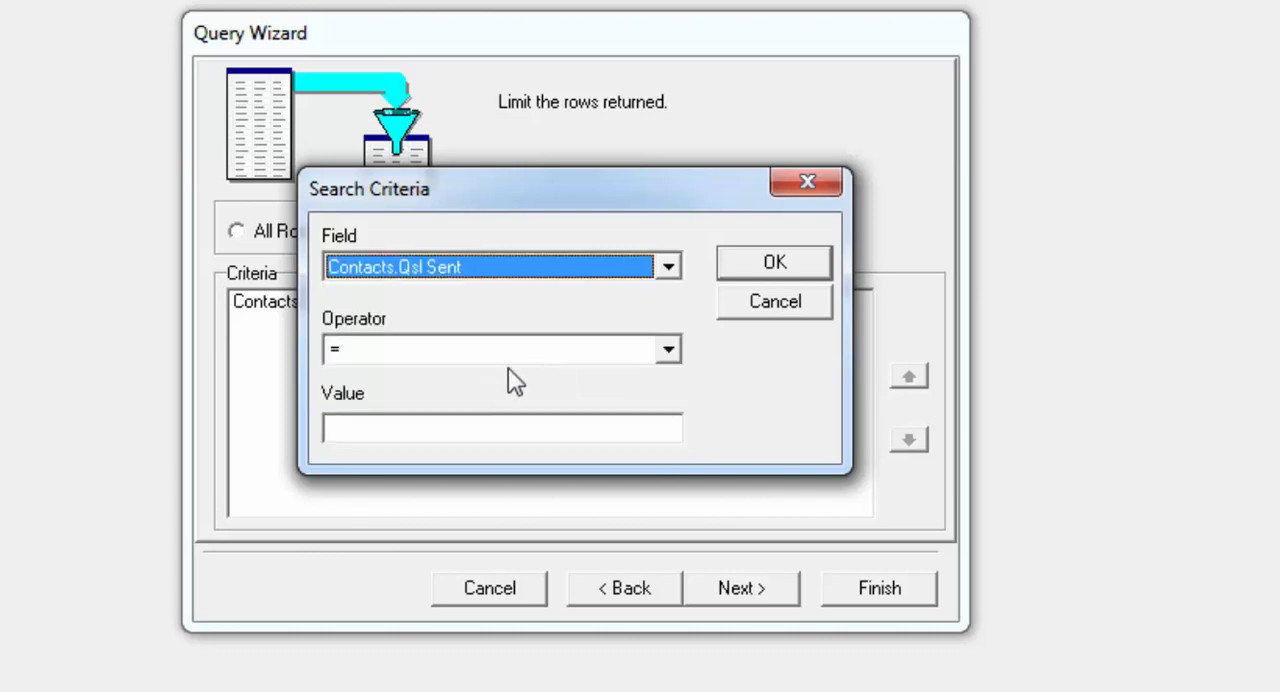
{"action": "left_click", "coordinate": [448, 437]}
{"action": "type", "text": "N"}
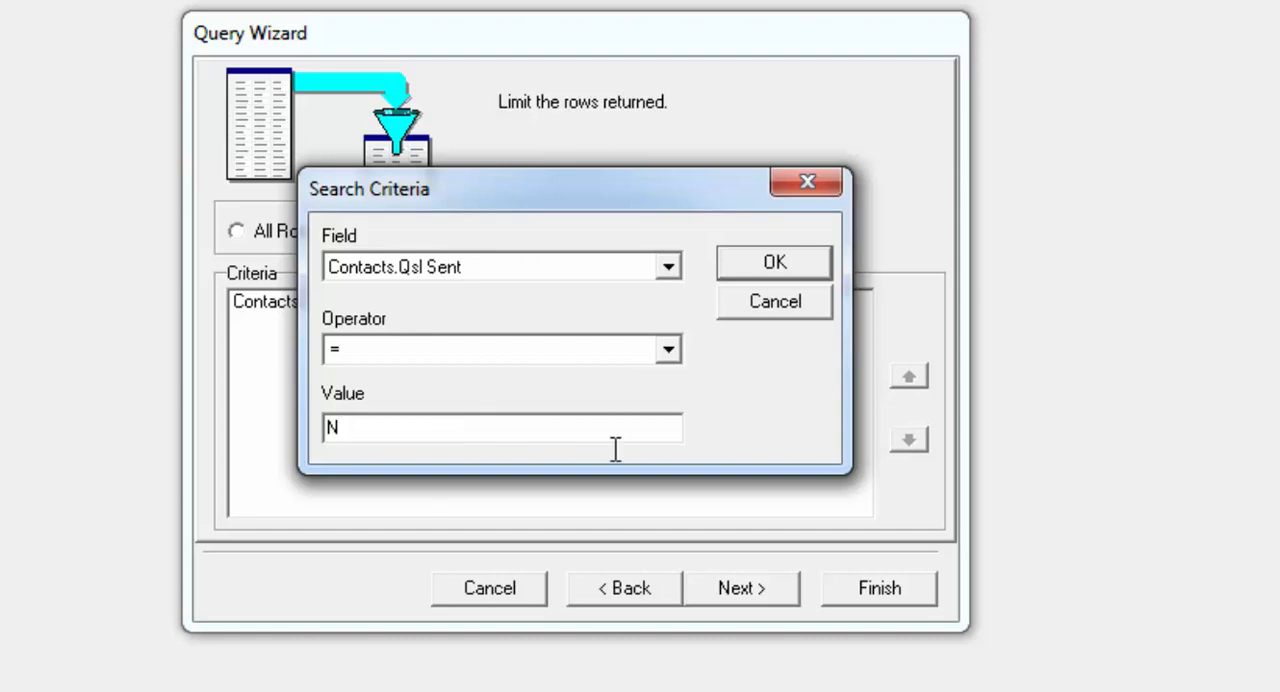
{"action": "left_click", "coordinate": [793, 268]}
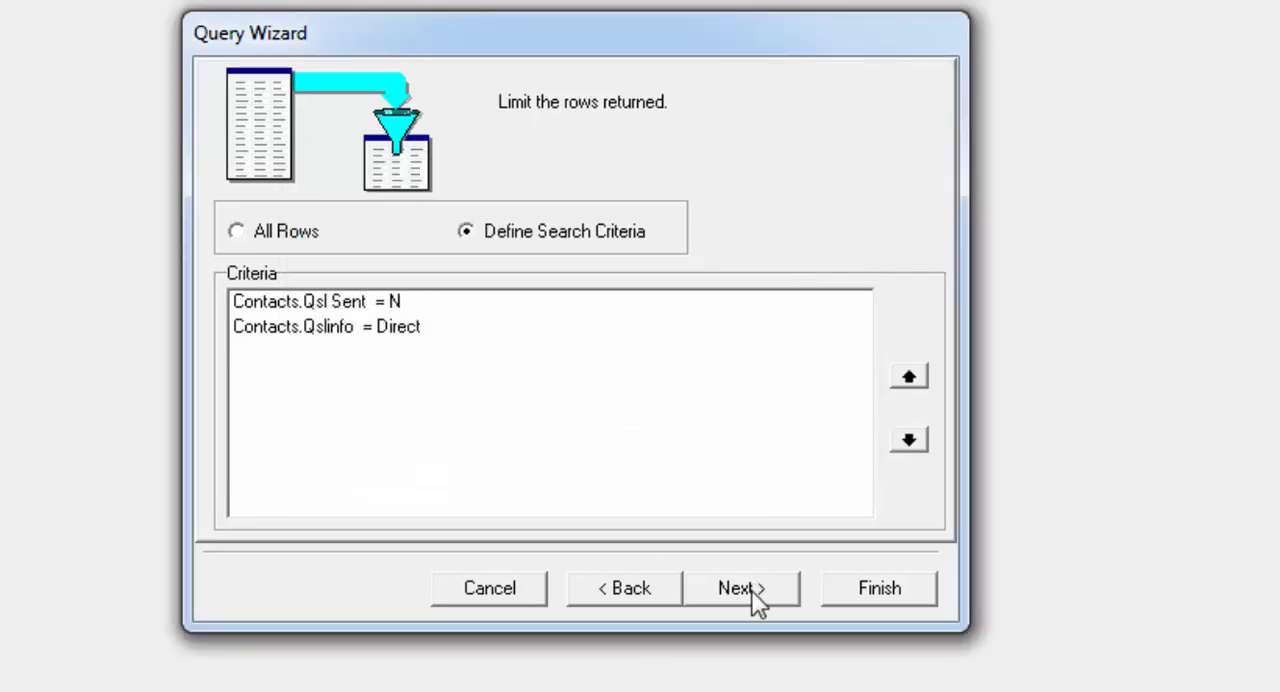
- Set the query's row order to sort by the Contacts.Callsign field
{"action": "left_click", "coordinate": [753, 592]}
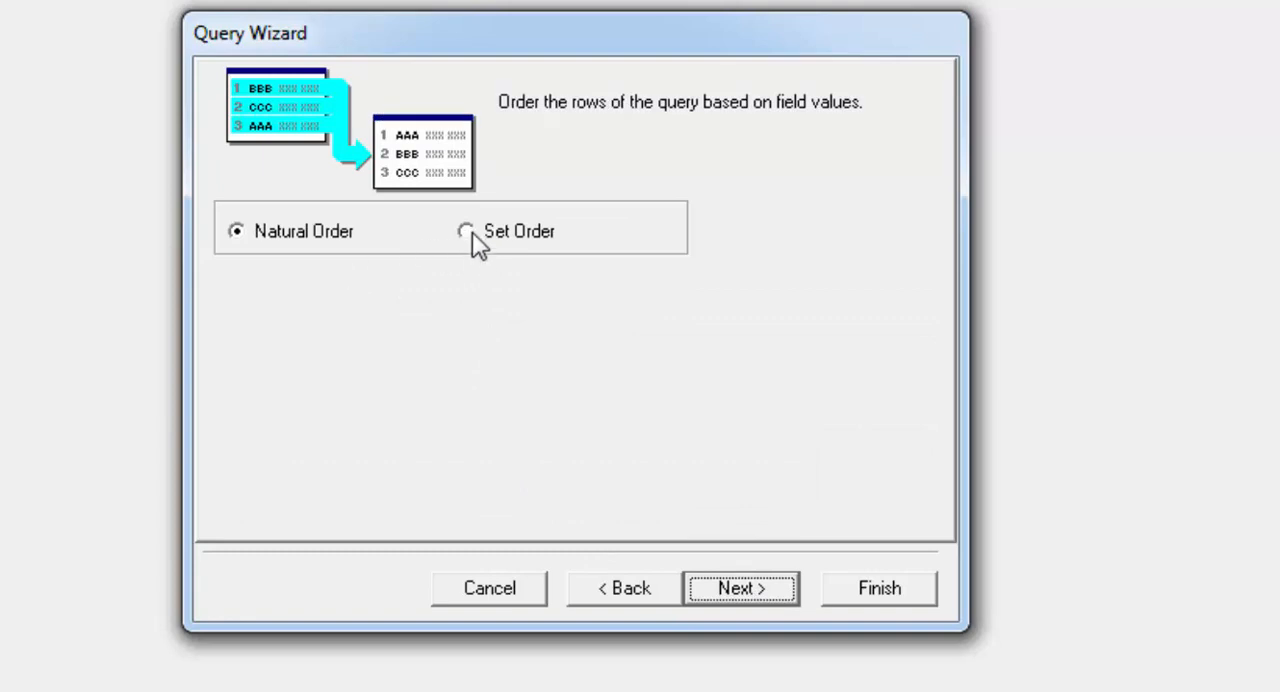
{"action": "left_click", "coordinate": [468, 232]}
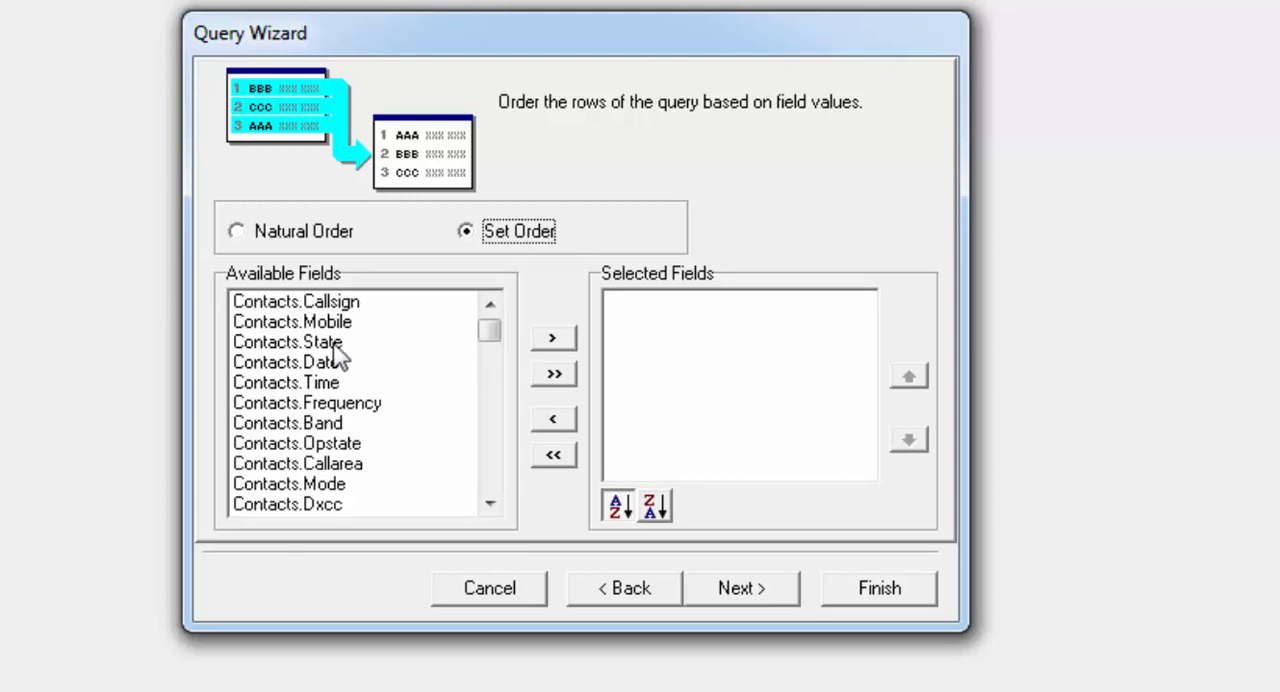
{"action": "double_click", "coordinate": [340, 303]}
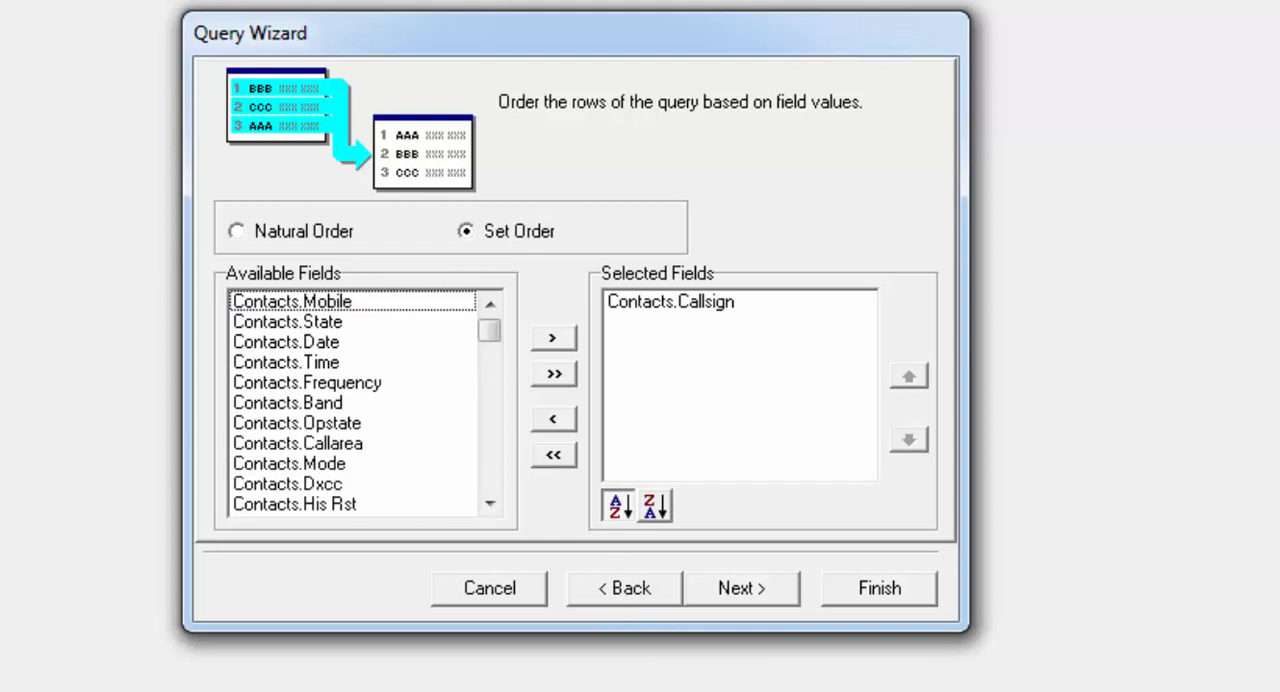
{"action": "left_click", "coordinate": [739, 590]}
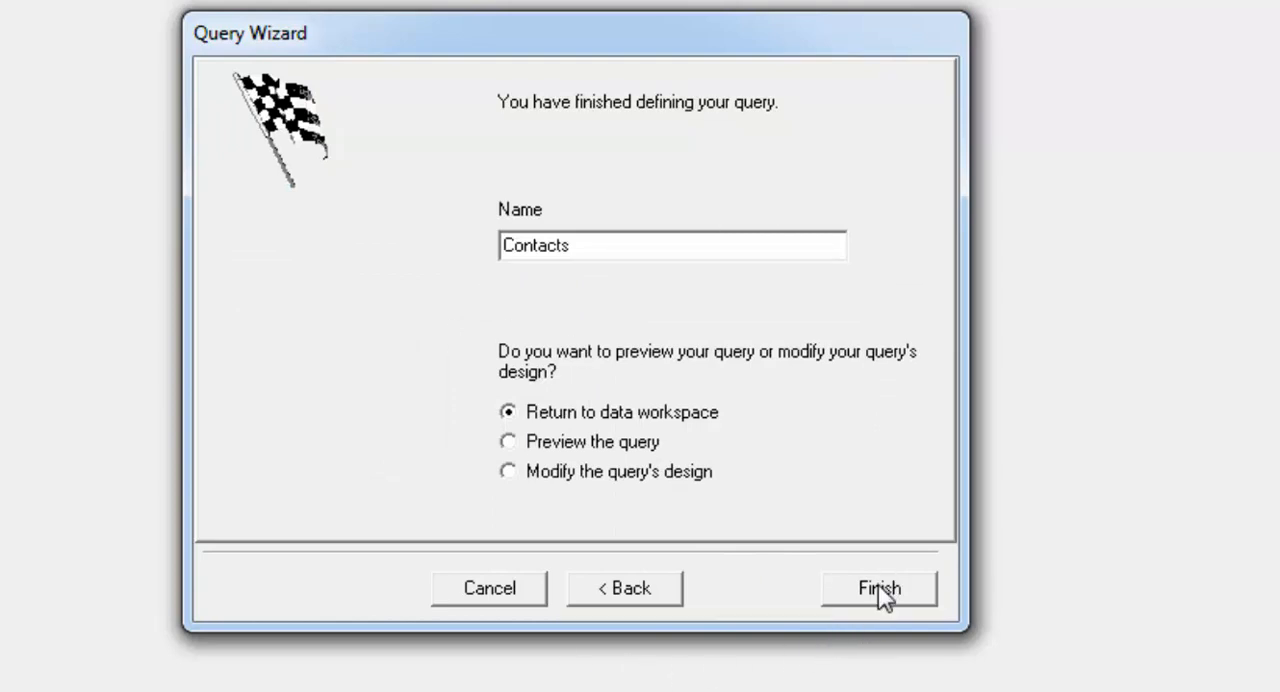
- Finish the Contacts query, returning to the data workspace, and switch to the report's design layout
{"action": "left_click", "coordinate": [879, 589]}
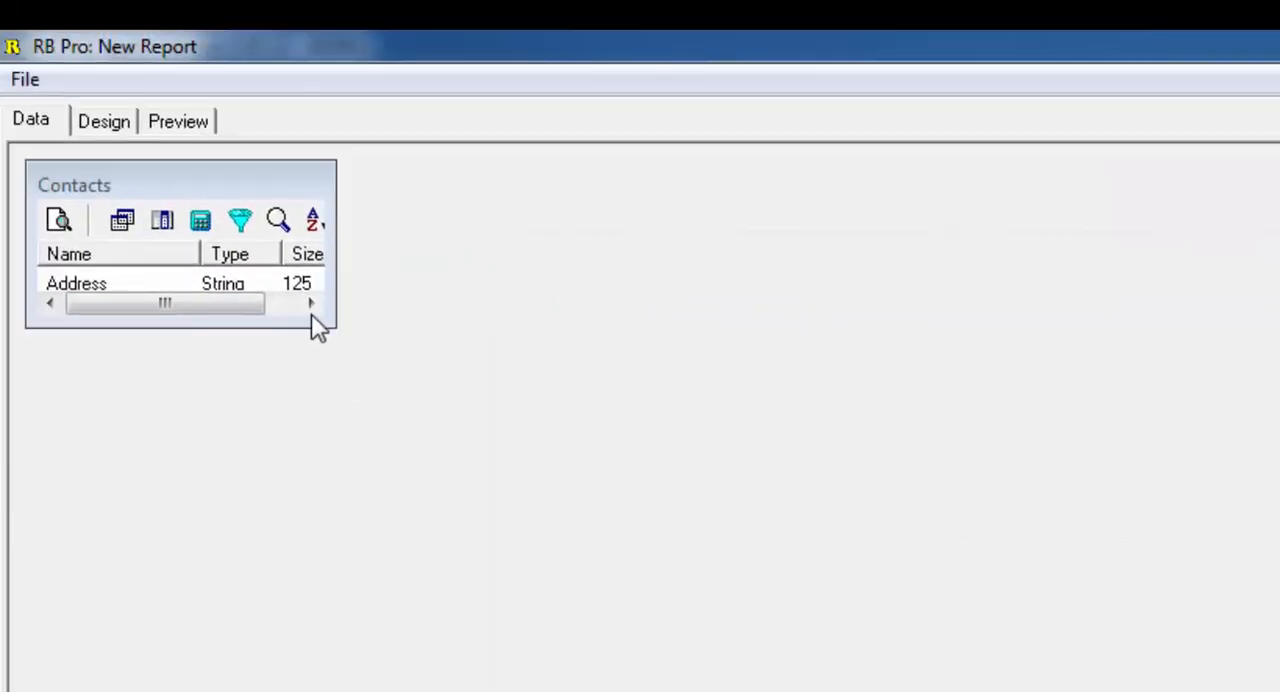
{"action": "left_click_drag", "start_coordinate": [260, 328], "coordinate": [291, 436]}
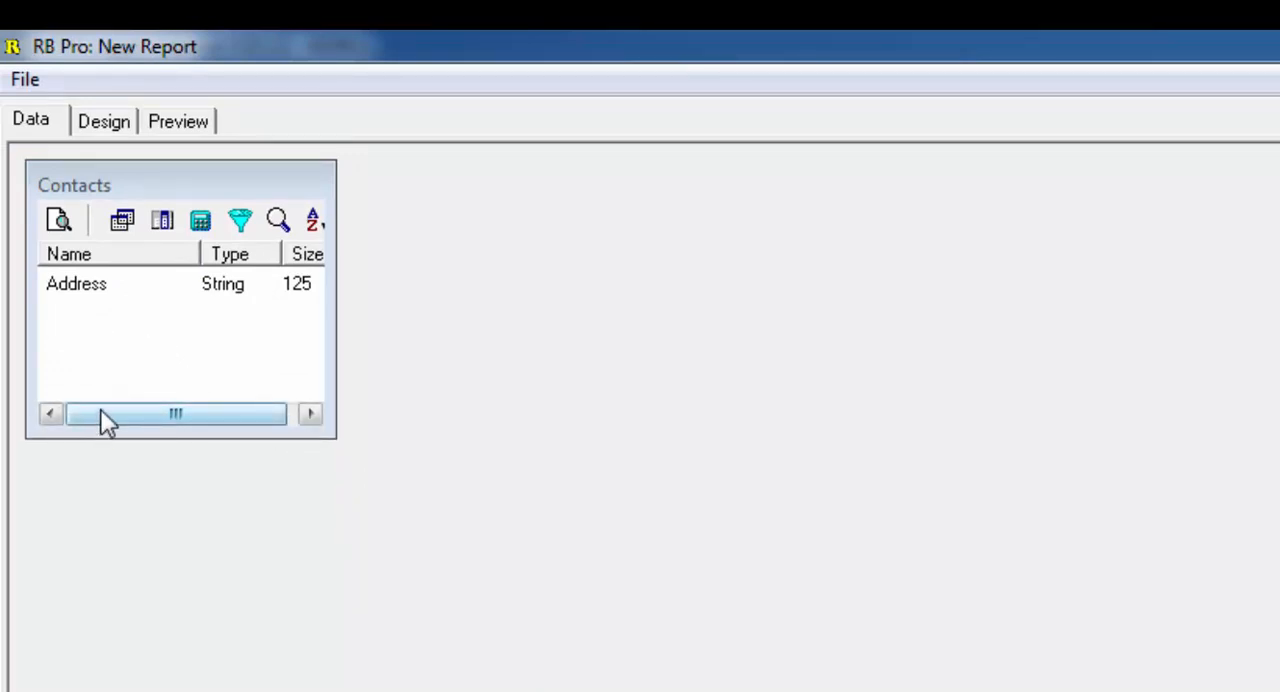
{"action": "left_click", "coordinate": [101, 124]}
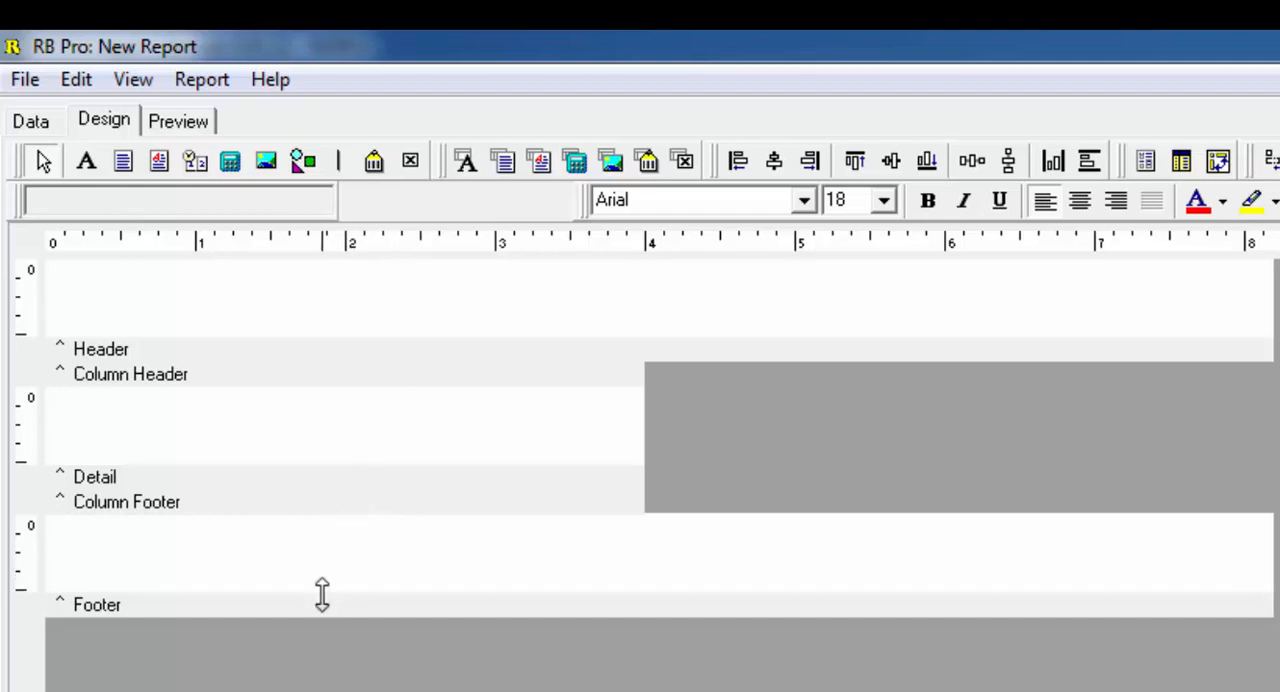
- Collapse the Footer and Header bands to zero height and resize the Detail band to about 1.3 inches tall
{"action": "left_click_drag", "start_coordinate": [322, 593], "coordinate": [334, 509]}
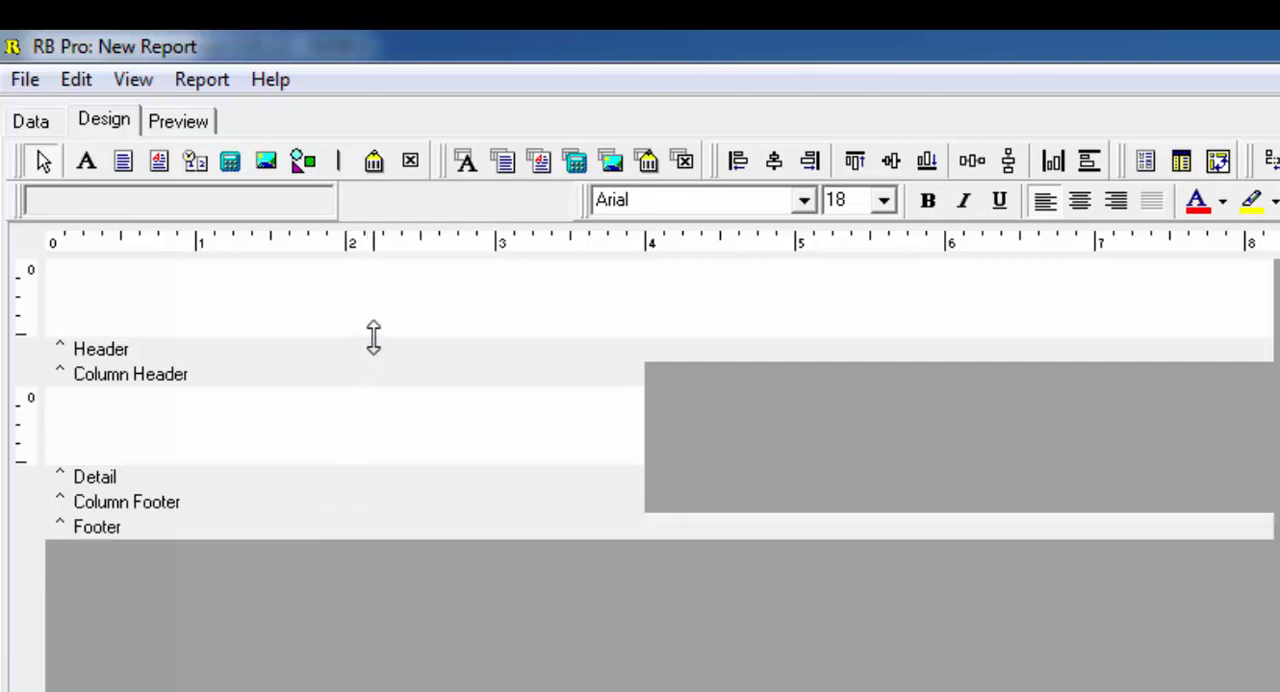
{"action": "left_click_drag", "start_coordinate": [373, 337], "coordinate": [383, 261]}
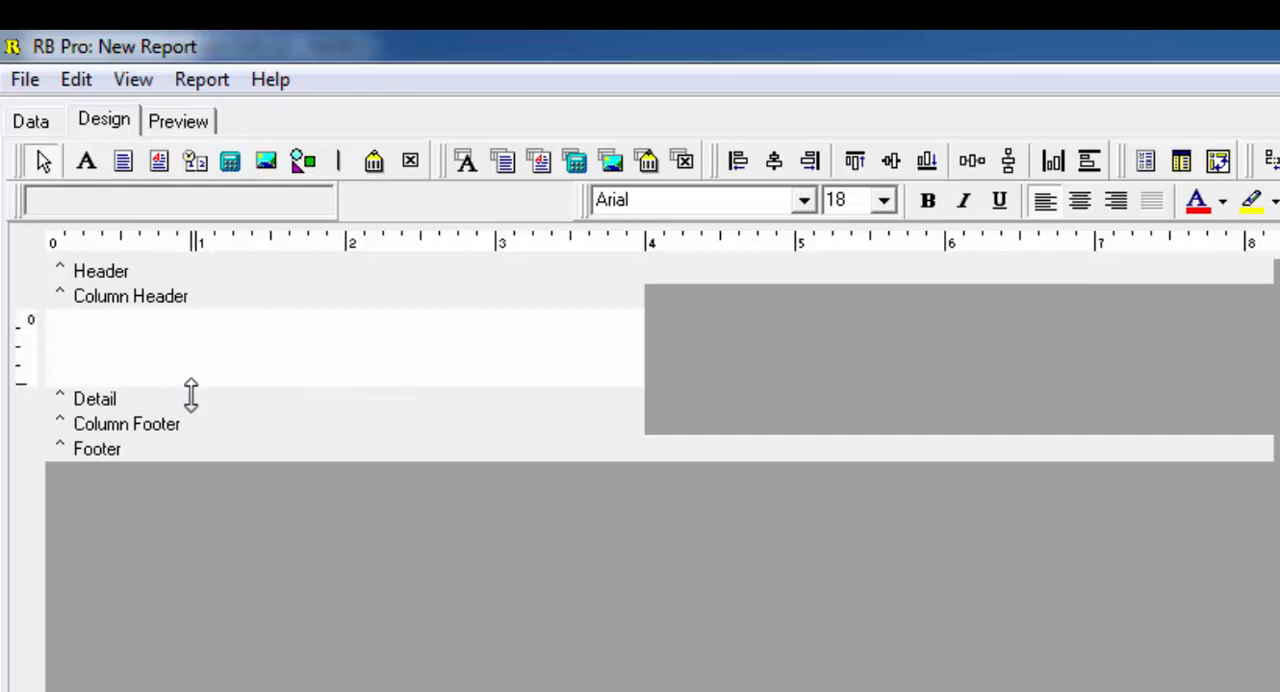
{"action": "left_click_drag", "start_coordinate": [197, 396], "coordinate": [206, 624]}
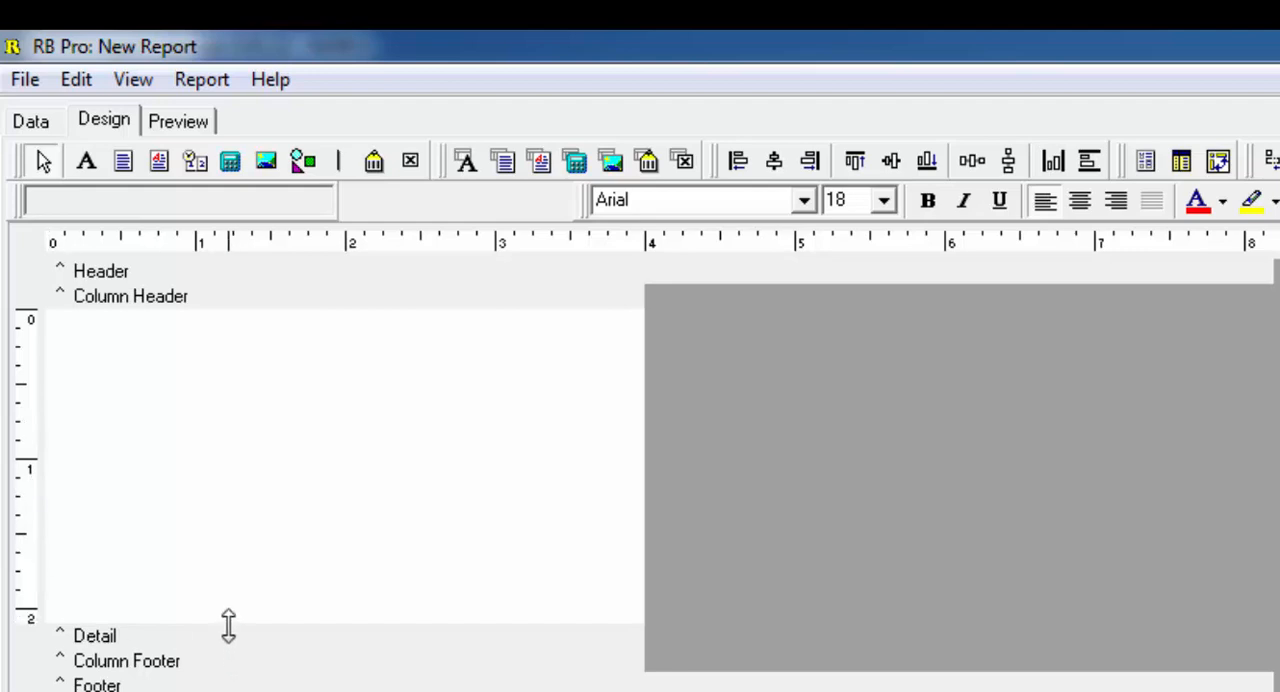
{"action": "left_click_drag", "start_coordinate": [229, 594], "coordinate": [231, 506]}
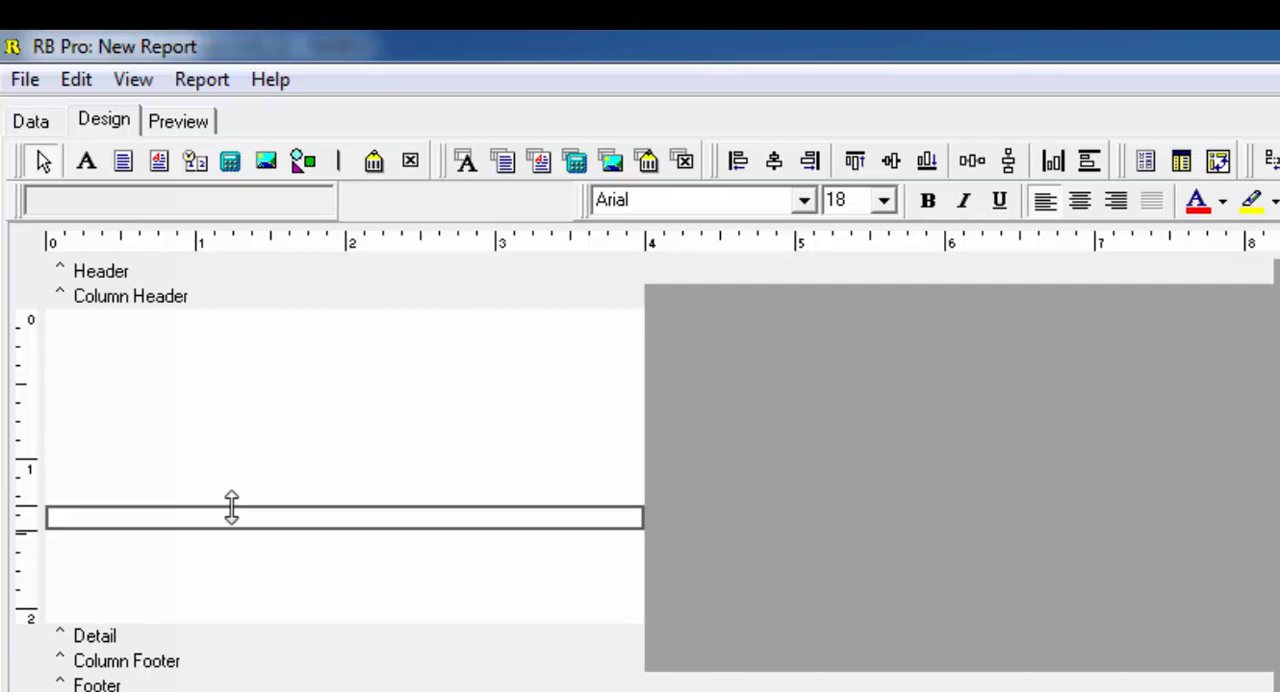
{"action": "left_click_drag", "start_coordinate": [231, 506], "coordinate": [231, 508]}
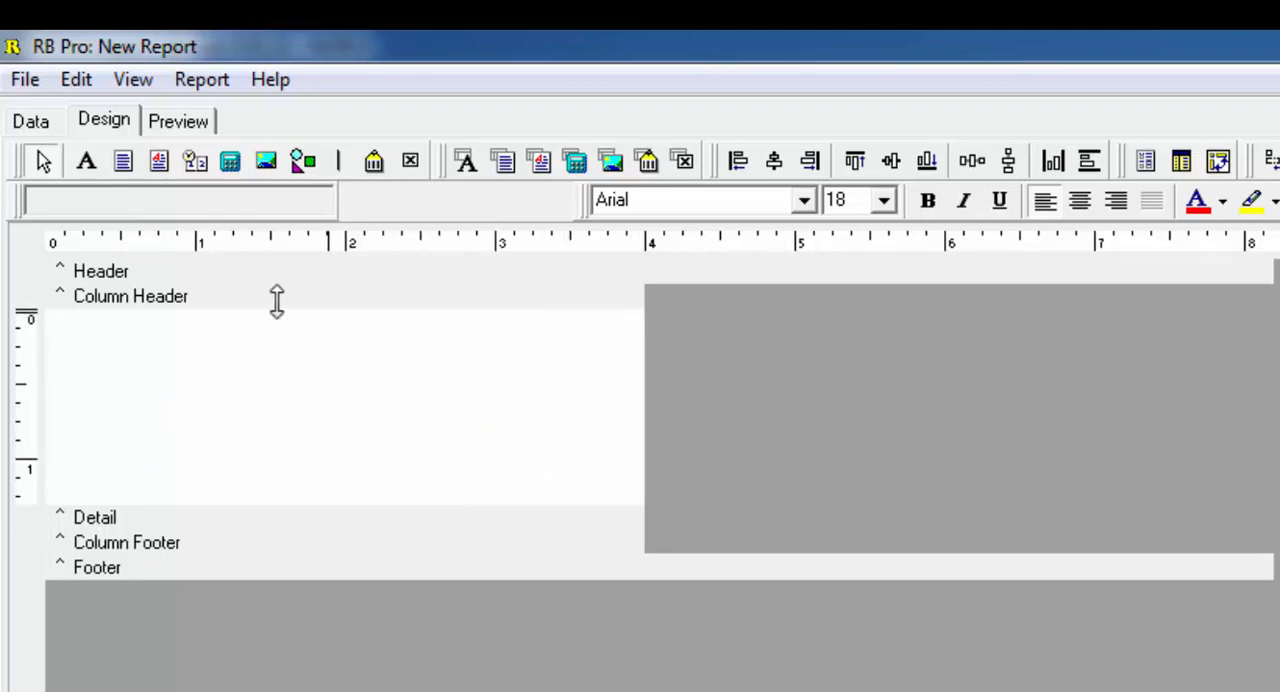
- Place a DBMemo in the Detail band near its upper-left corner and widen it to about 3.75 inches
{"action": "left_click", "coordinate": [508, 162]}
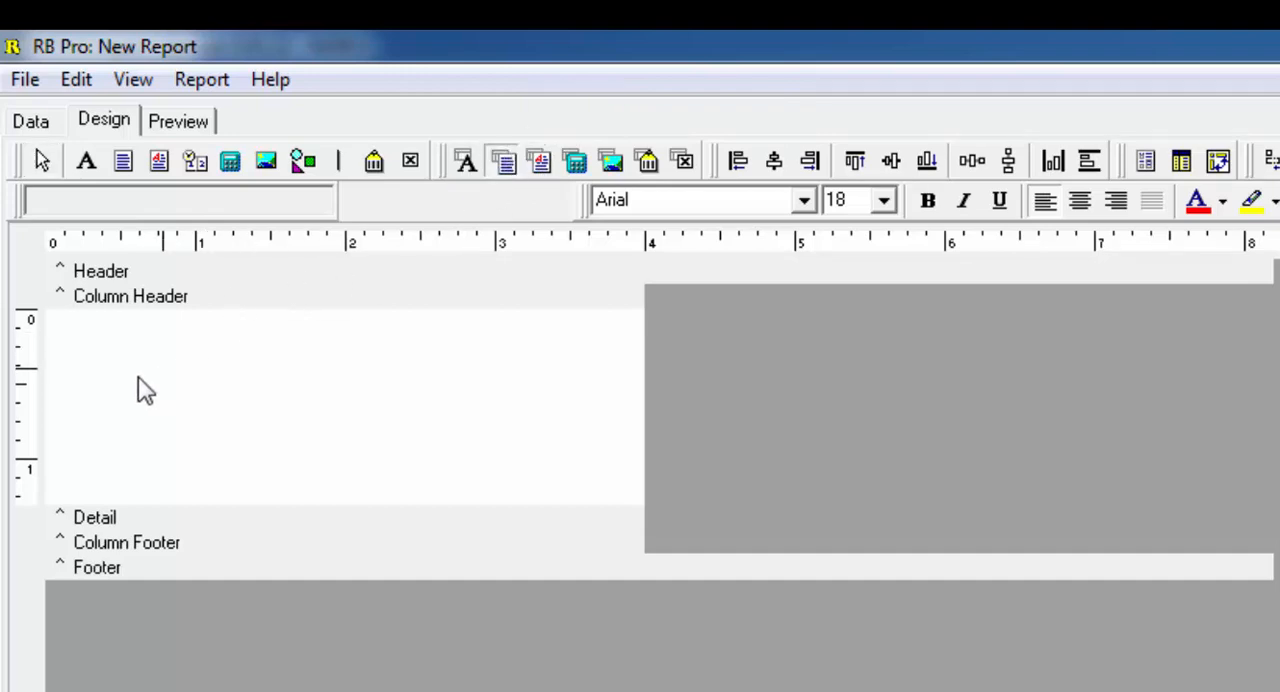
{"action": "left_click", "coordinate": [94, 346]}
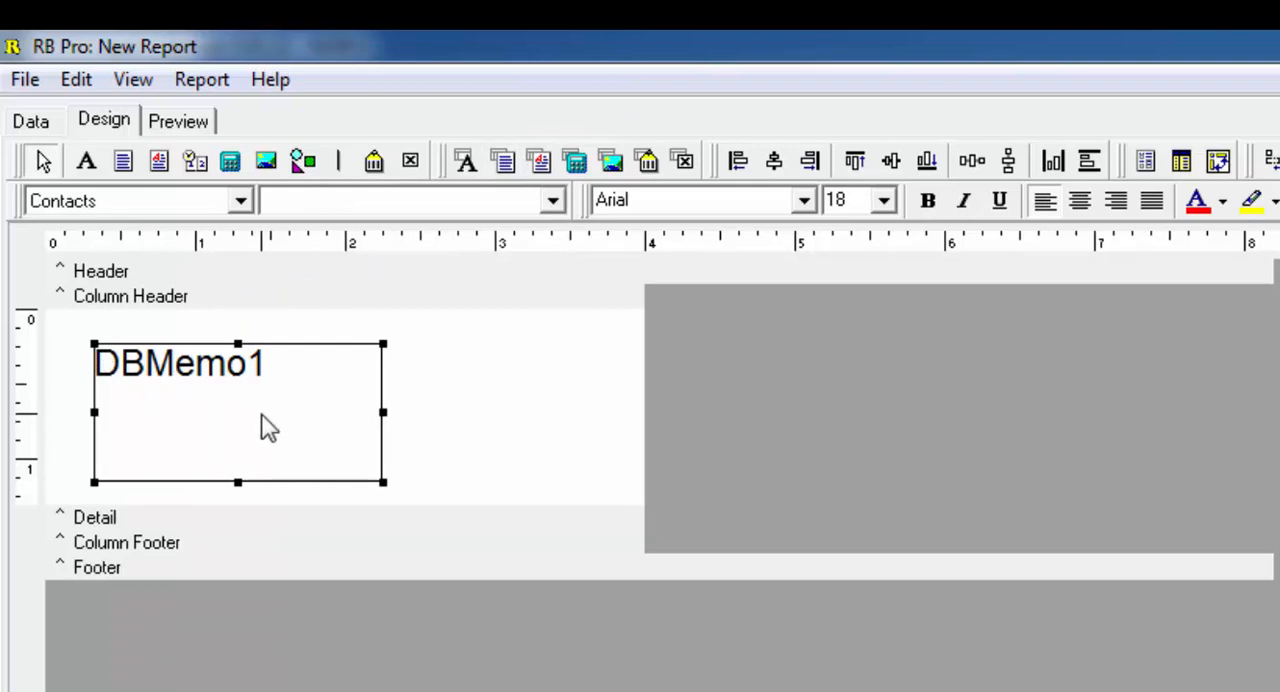
{"action": "mouse_move", "coordinate": [260, 426]}
{"action": "left_mouse_down"}
{"action": "mouse_move", "coordinate": [235, 405]}
{"action": "mouse_move", "coordinate": [243, 417]}
{"action": "left_mouse_up"}
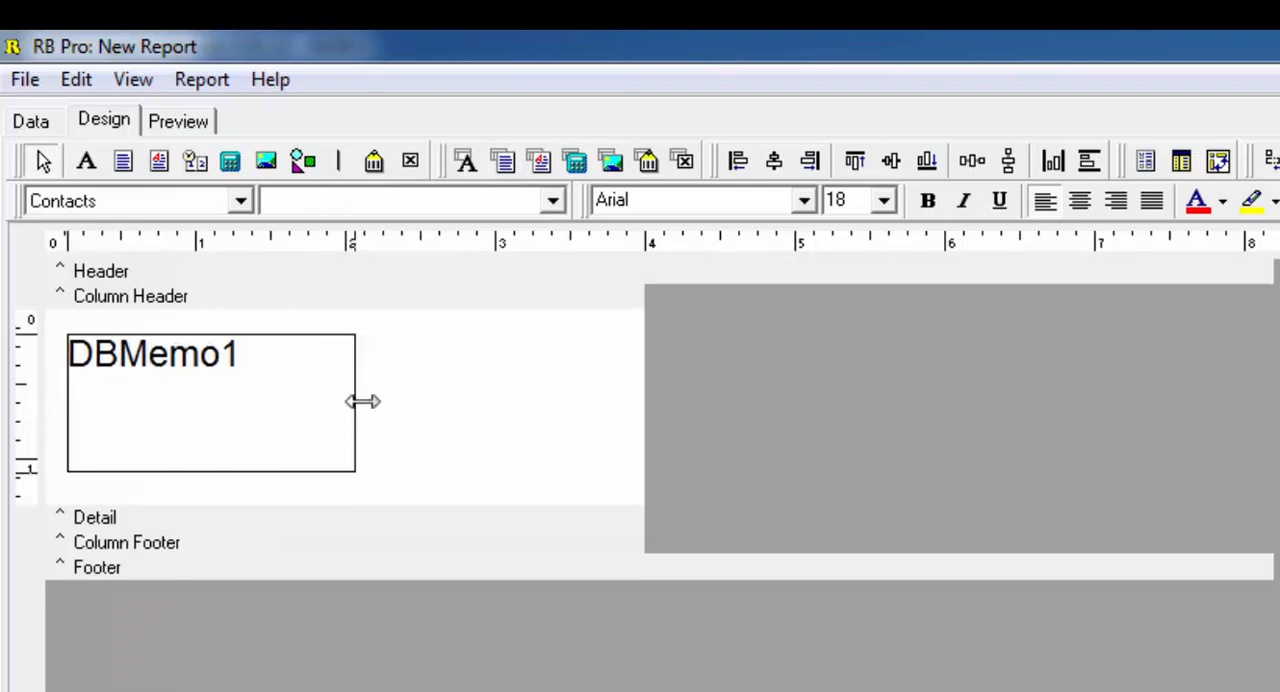
{"action": "left_click_drag", "start_coordinate": [362, 401], "coordinate": [629, 389]}
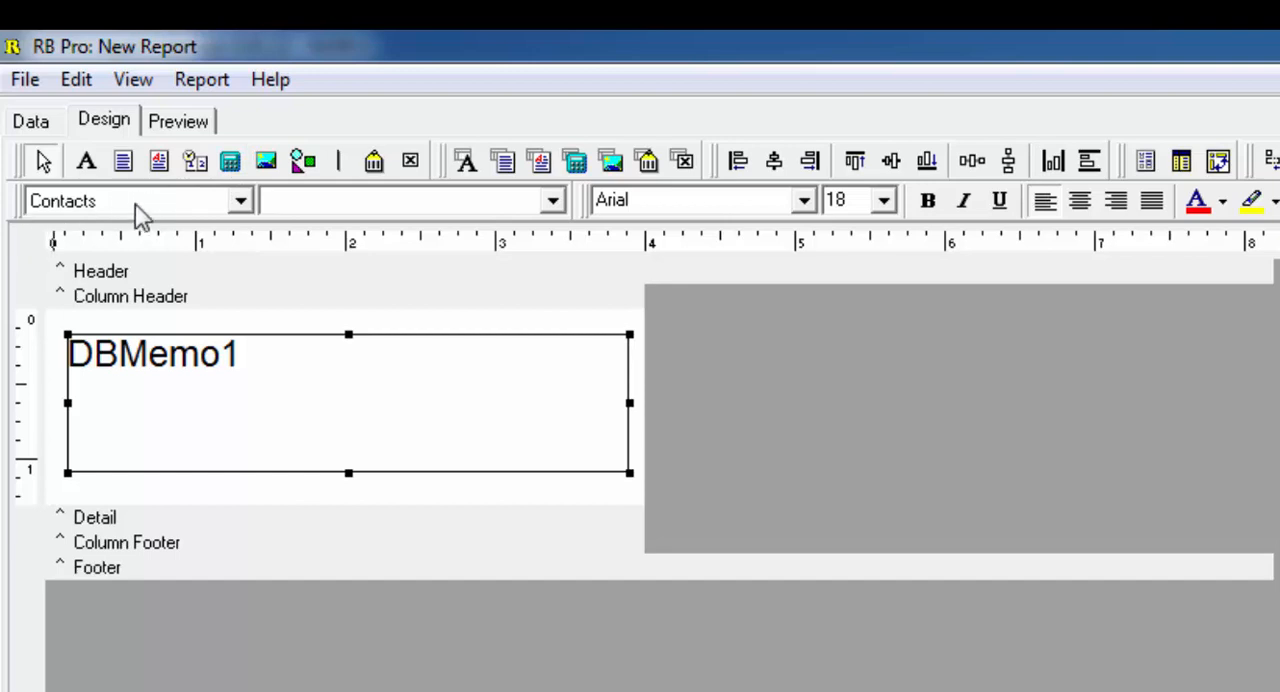
- Bind the memo to the Address field of Contacts with bold text, and check the result in the page preview
{"action": "left_click", "coordinate": [241, 202]}
{"action": "left_click", "coordinate": [241, 202]}
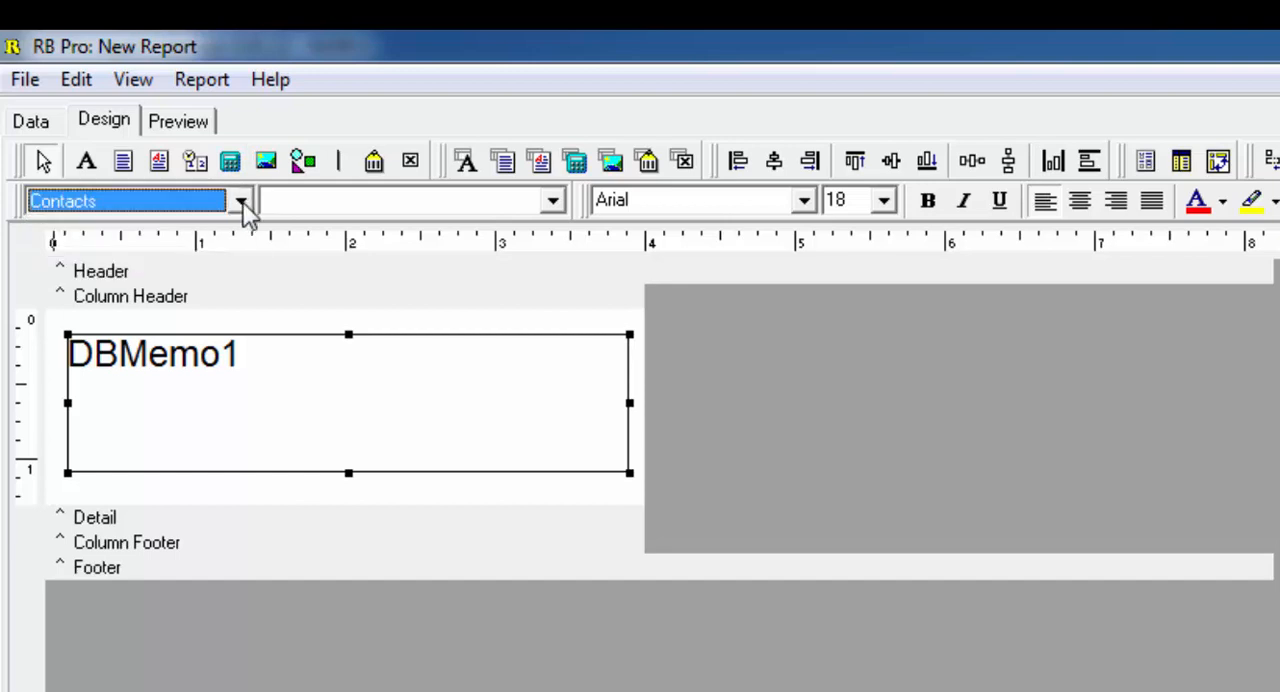
{"action": "left_click", "coordinate": [553, 201]}
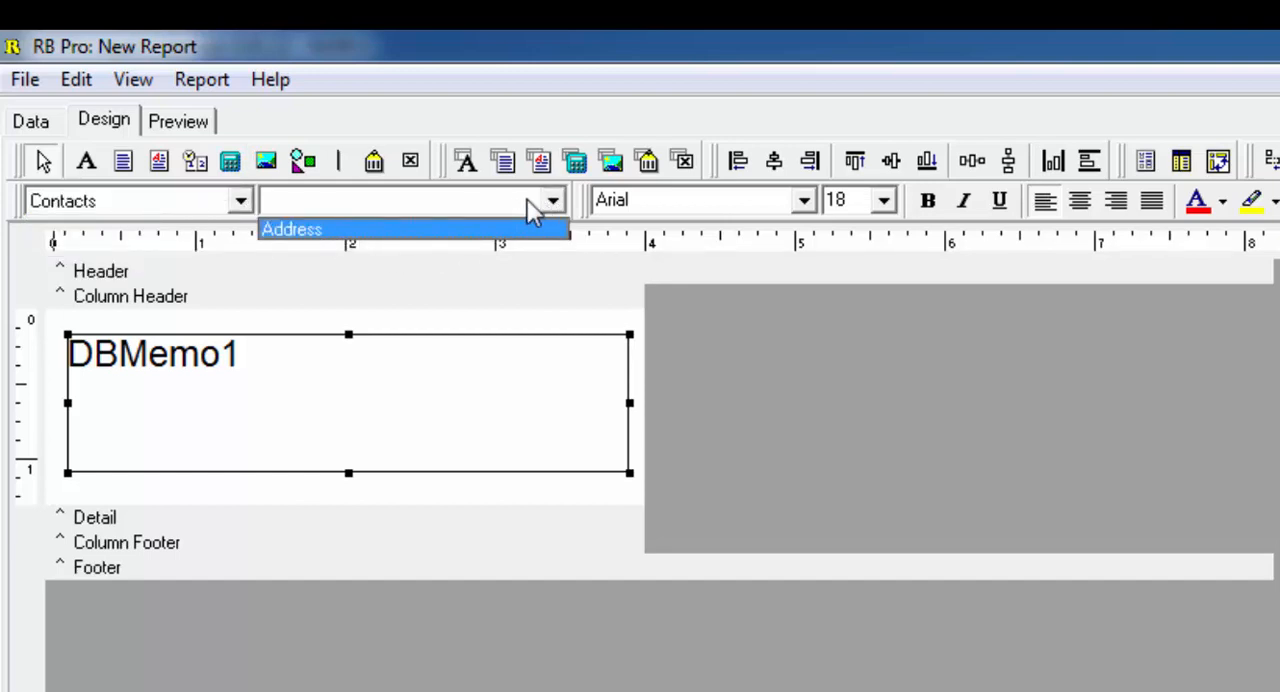
{"action": "left_click", "coordinate": [335, 233]}
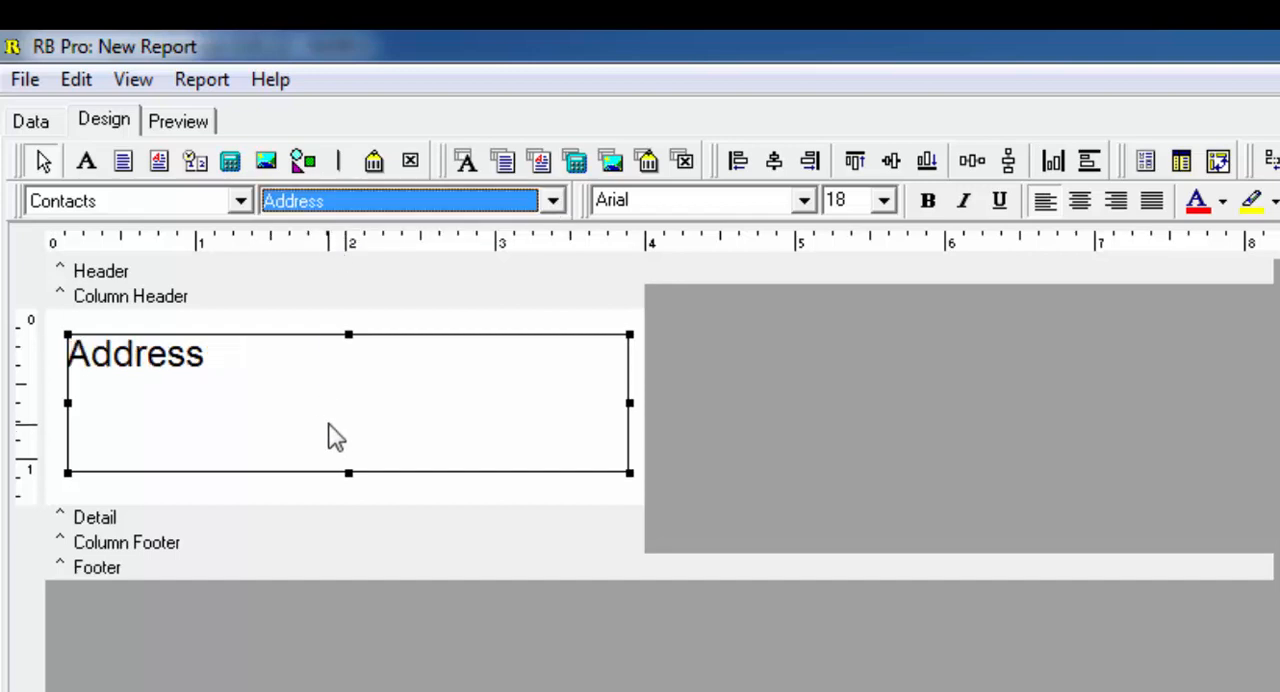
{"action": "left_click", "coordinate": [926, 205]}
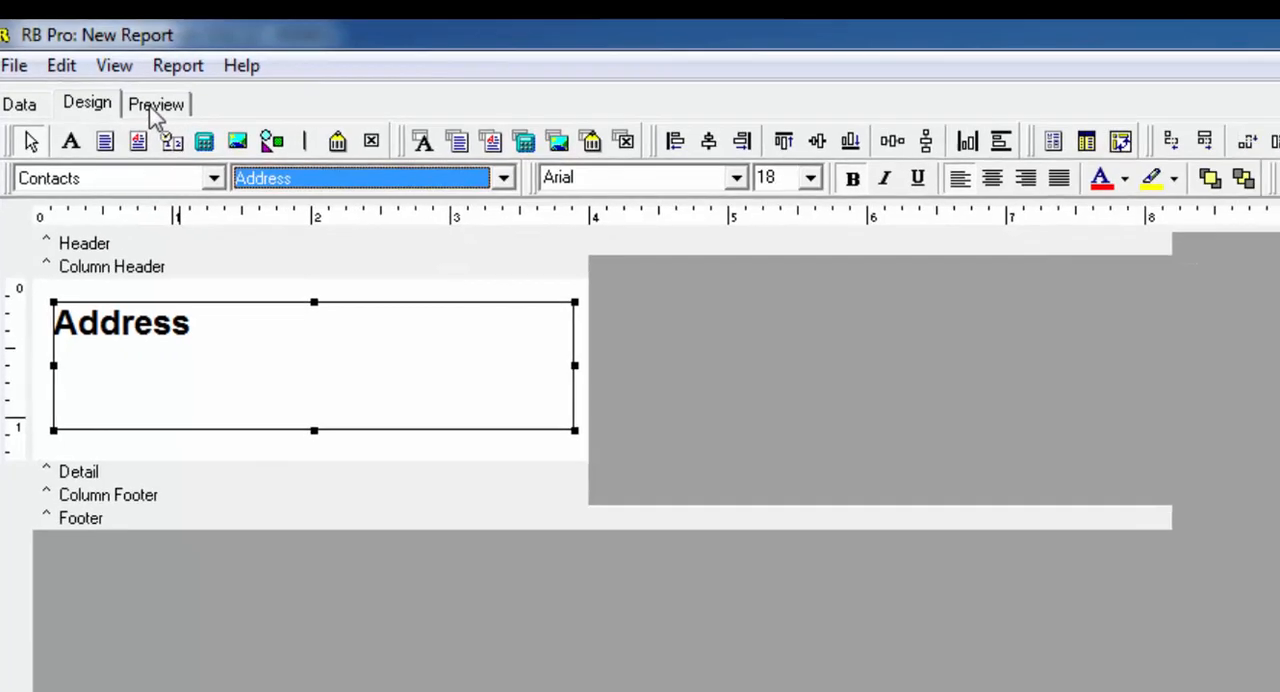
{"action": "left_click", "coordinate": [176, 122]}
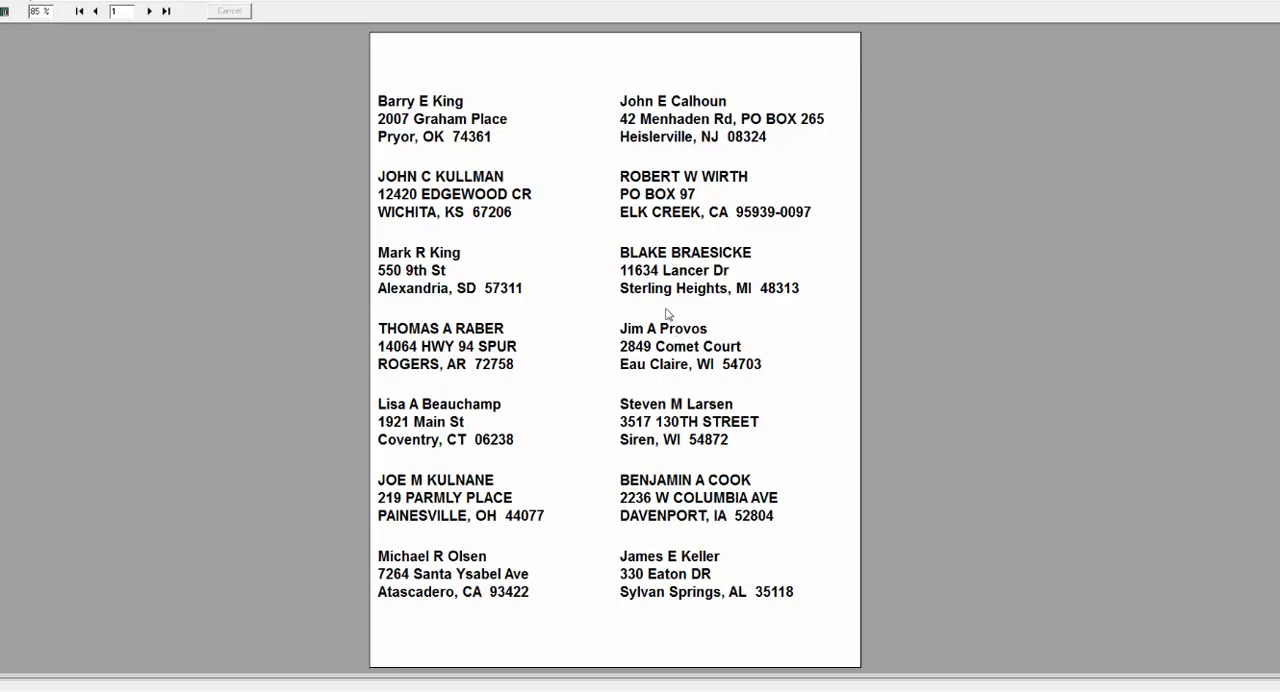
{"action": "left_click", "coordinate": [10, 17]}
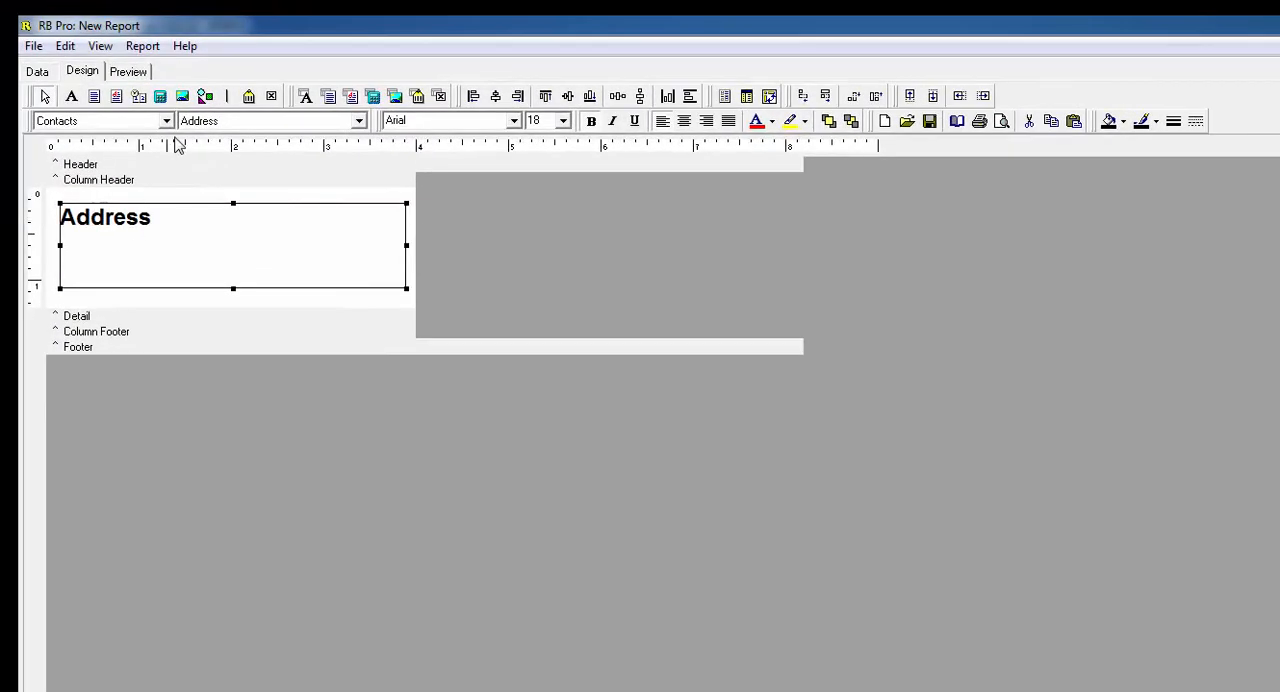
- Add a rectangle shape to the Detail band and stretch it to fill the band's full height and width
{"action": "left_click", "coordinate": [206, 97]}
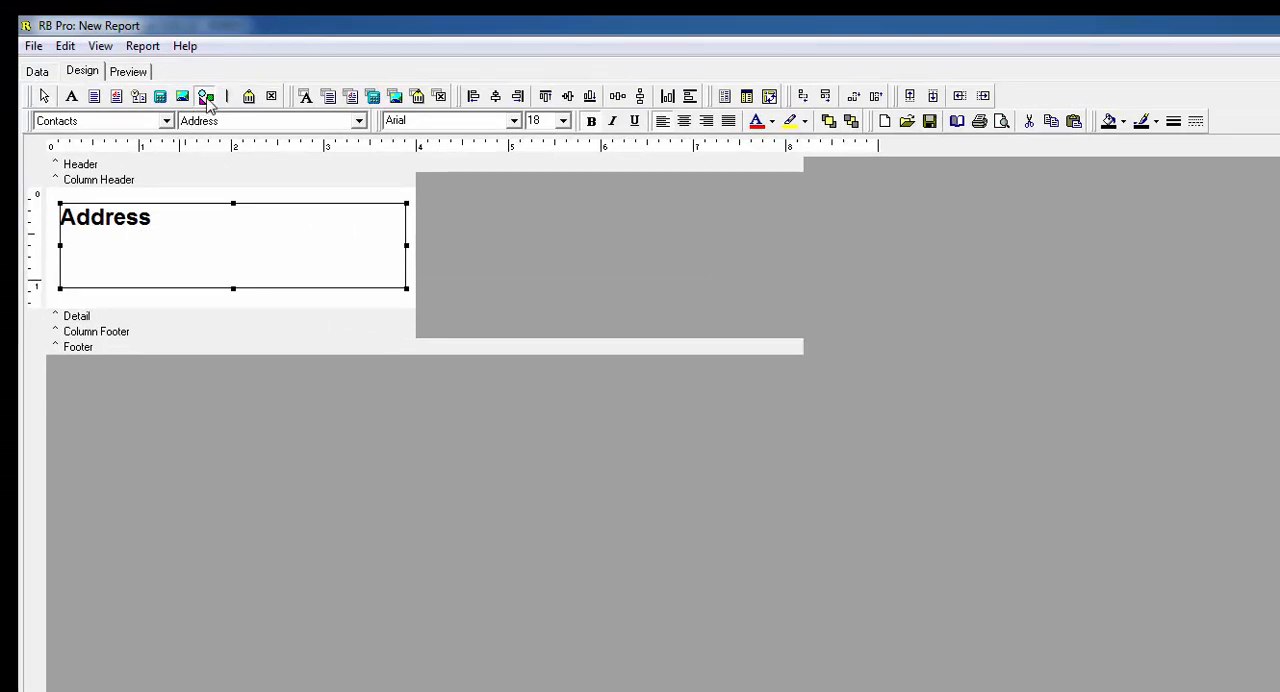
{"action": "mouse_move", "coordinate": [64, 198]}
{"action": "left_mouse_down"}
{"action": "mouse_move", "coordinate": [89, 217]}
{"action": "mouse_move", "coordinate": [69, 212]}
{"action": "left_mouse_up"}
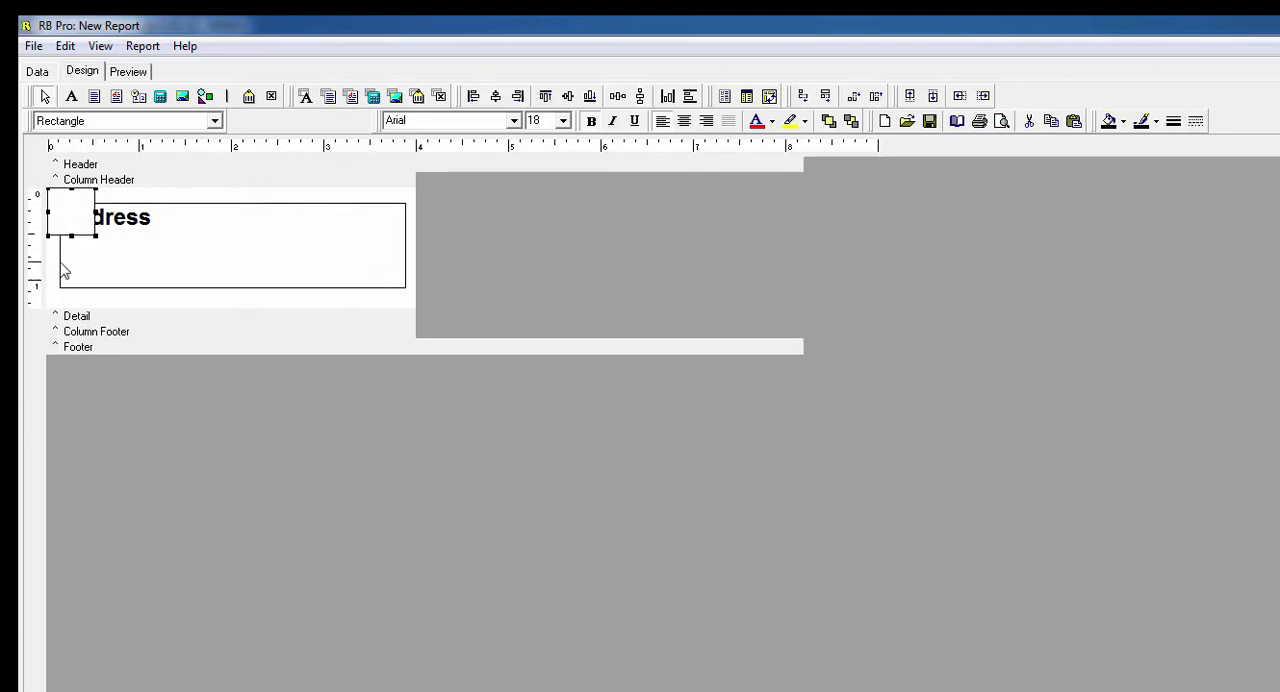
{"action": "left_click_drag", "start_coordinate": [49, 213], "coordinate": [72, 308]}
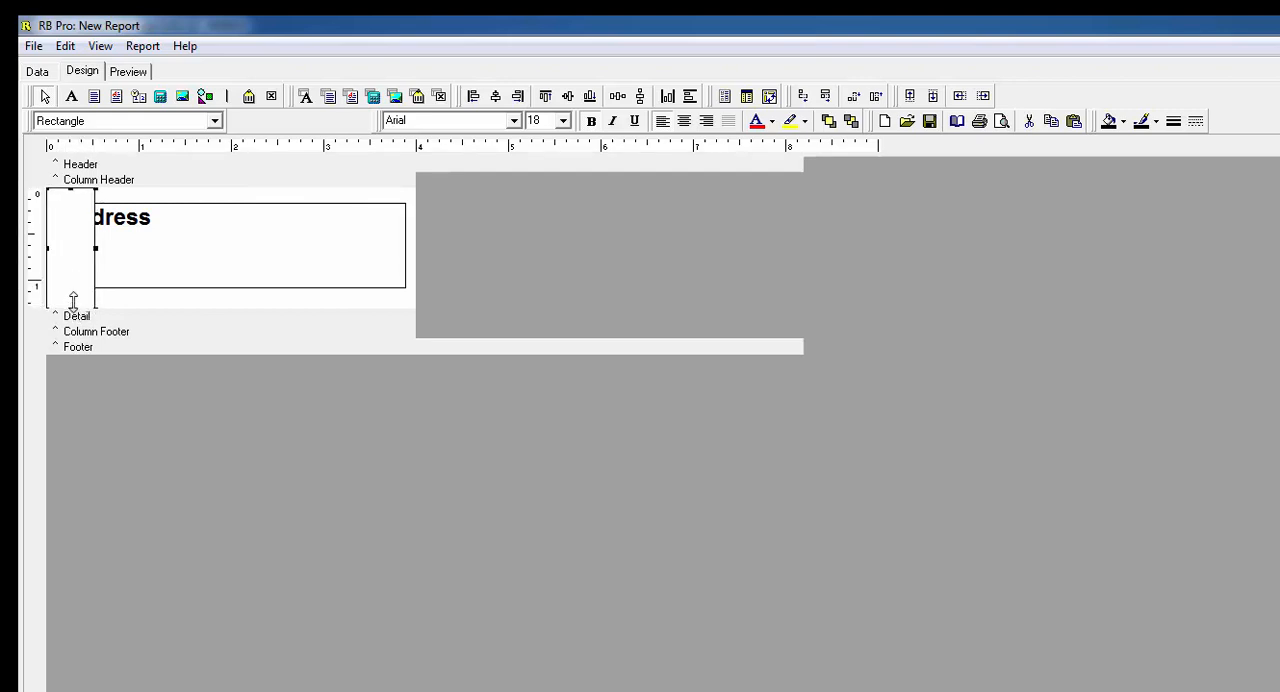
{"action": "left_click_drag", "start_coordinate": [73, 300], "coordinate": [73, 302]}
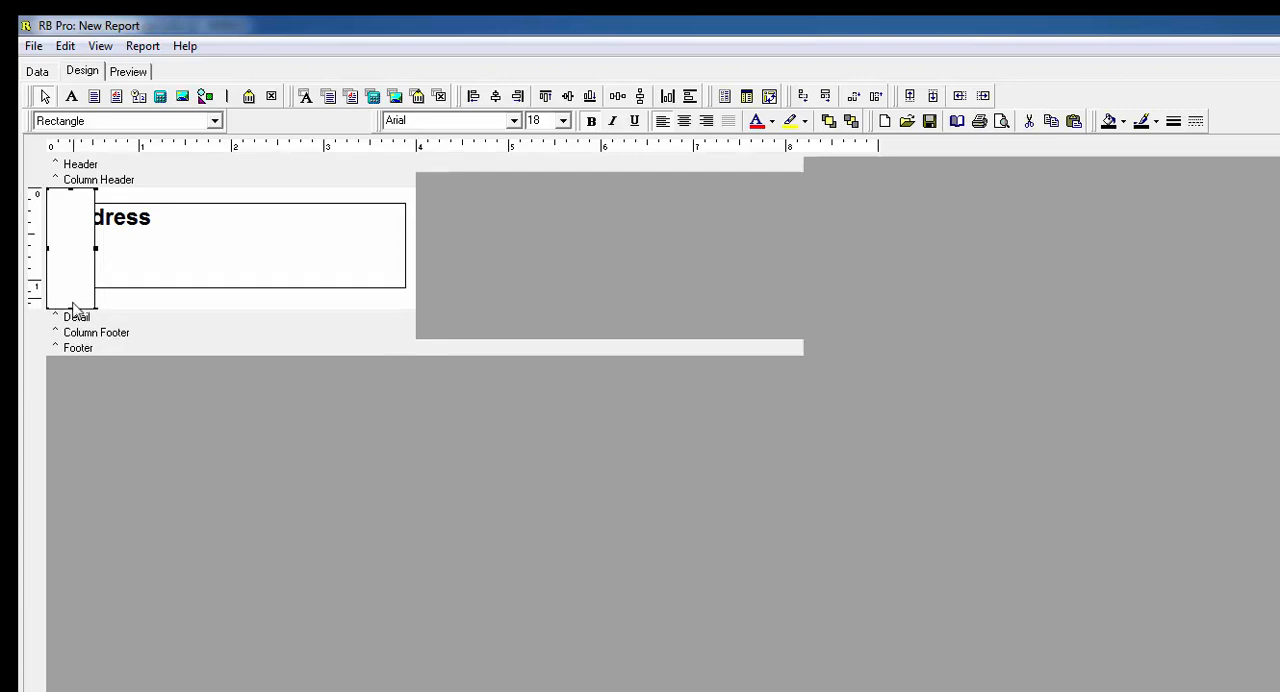
{"action": "left_click_drag", "start_coordinate": [95, 248], "coordinate": [415, 254]}
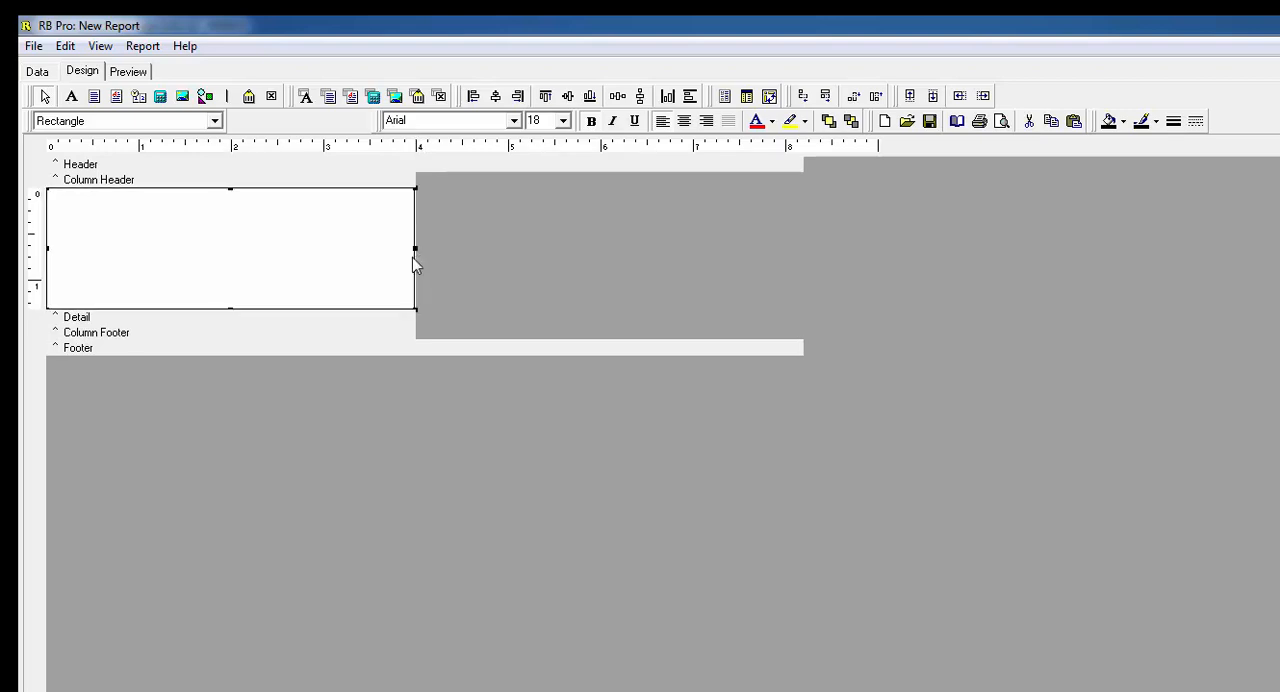
- Send the rectangle behind the Address memo and pull its left edge inward to about 0.02 inches
{"action": "left_click", "coordinate": [128, 71]}
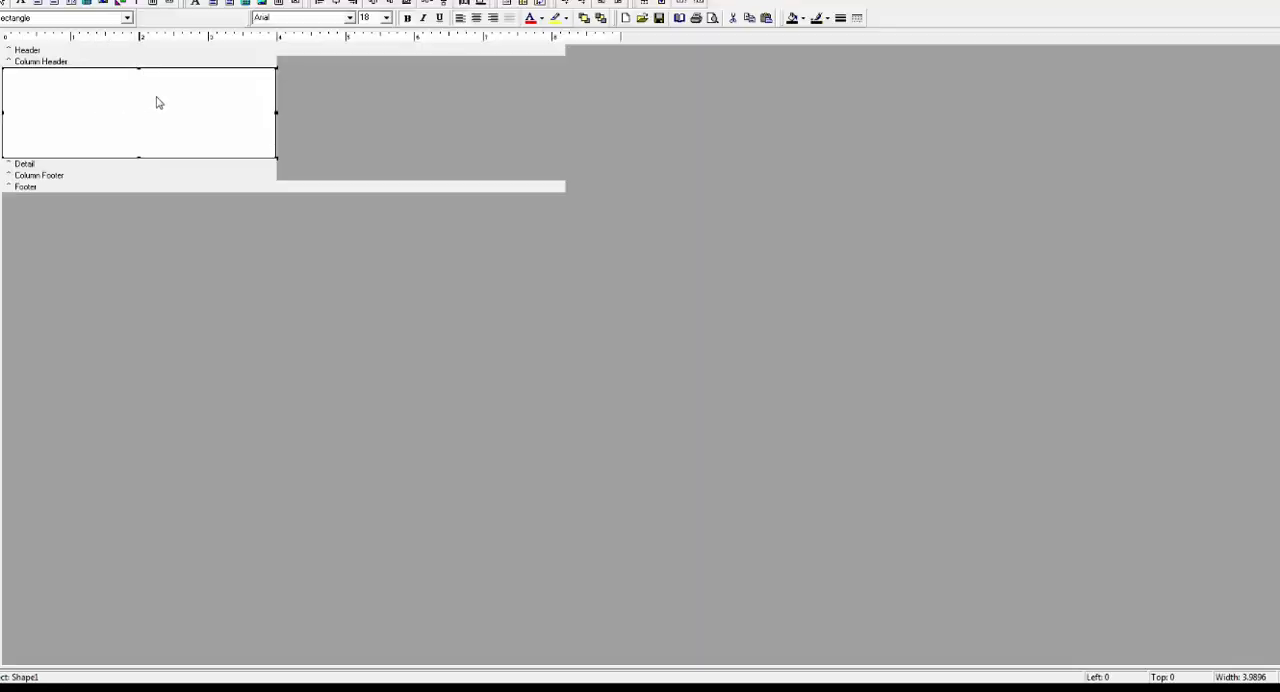
{"action": "right_click", "coordinate": [231, 87]}
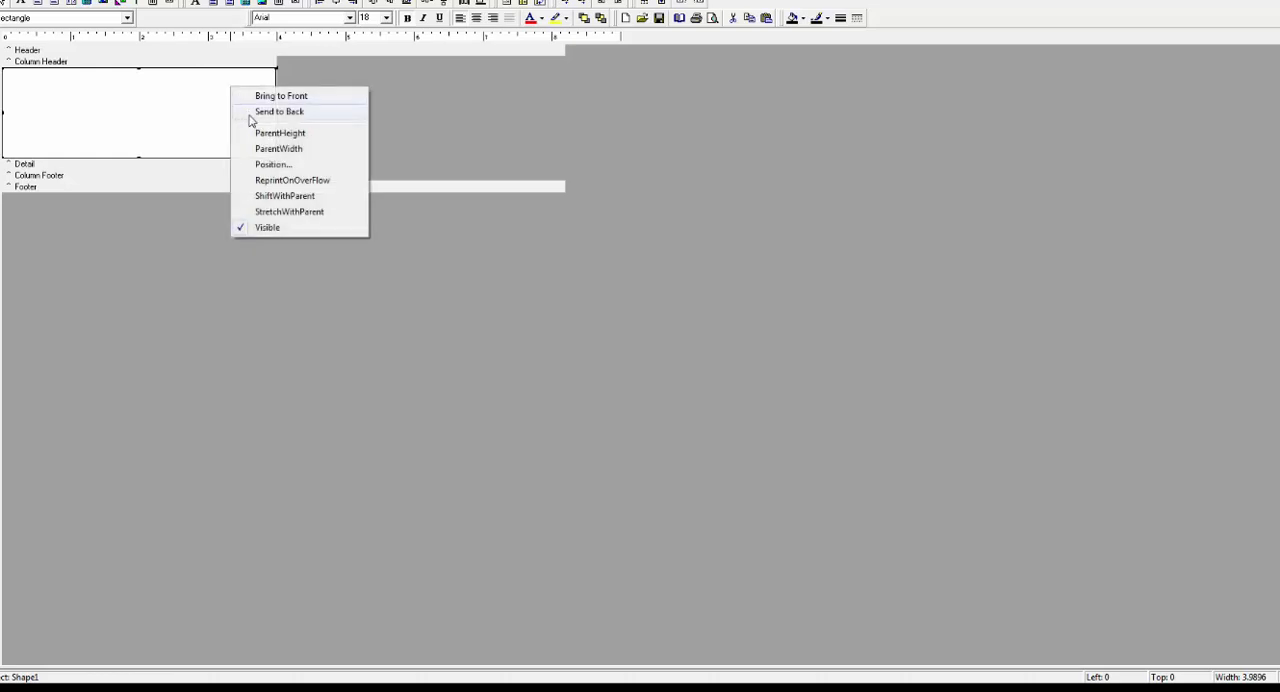
{"action": "left_click", "coordinate": [258, 113]}
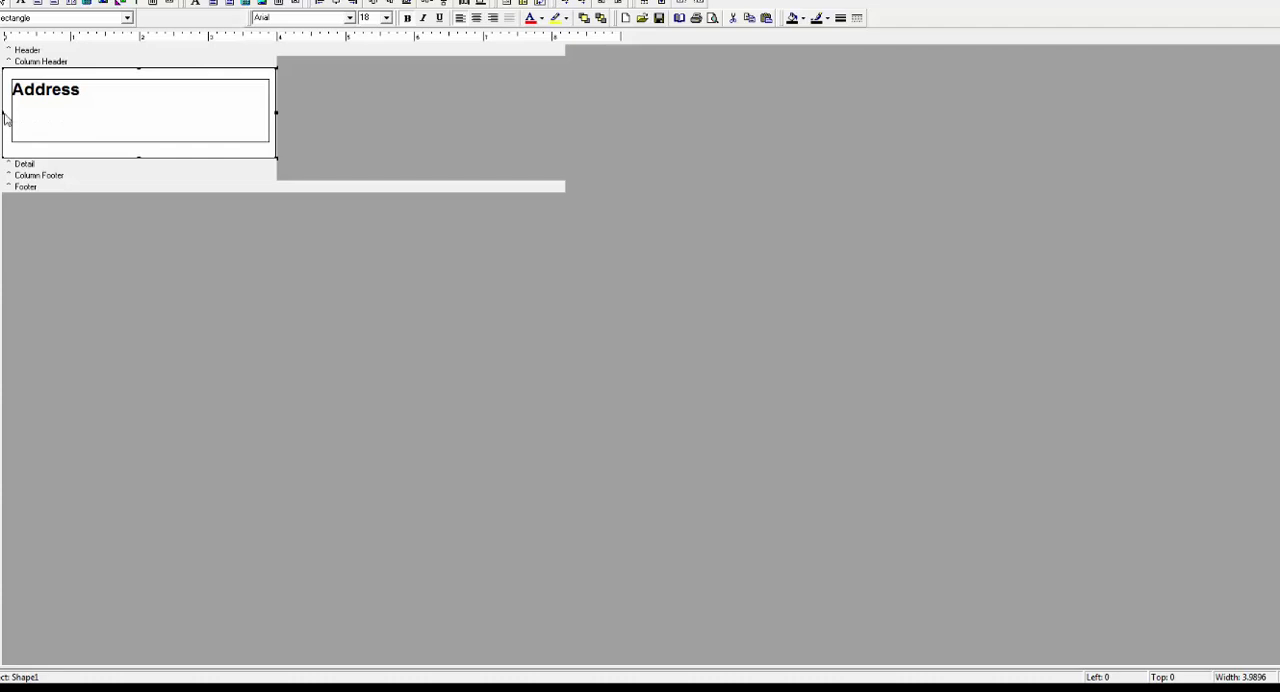
{"action": "left_click_drag", "start_coordinate": [4, 113], "coordinate": [6, 113]}
- Preview the bordered address labels and look through both pages of the report
{"action": "left_click", "coordinate": [62, 1]}
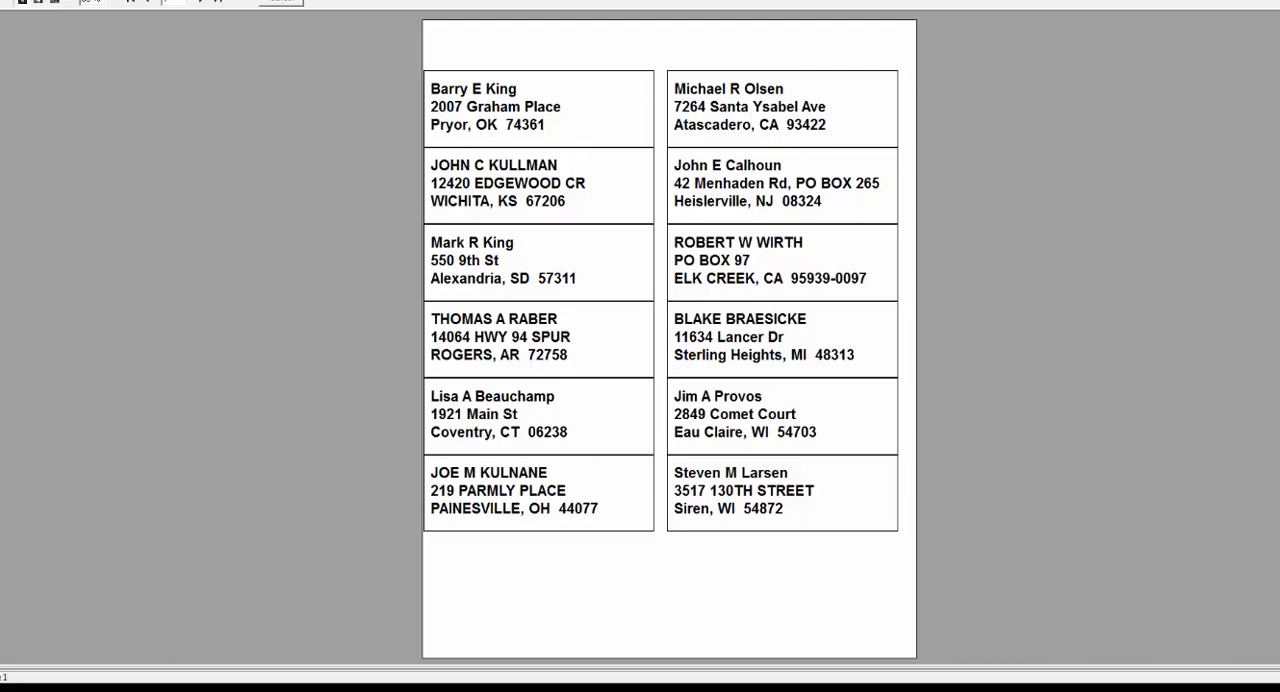
{"action": "left_click", "coordinate": [201, 5]}
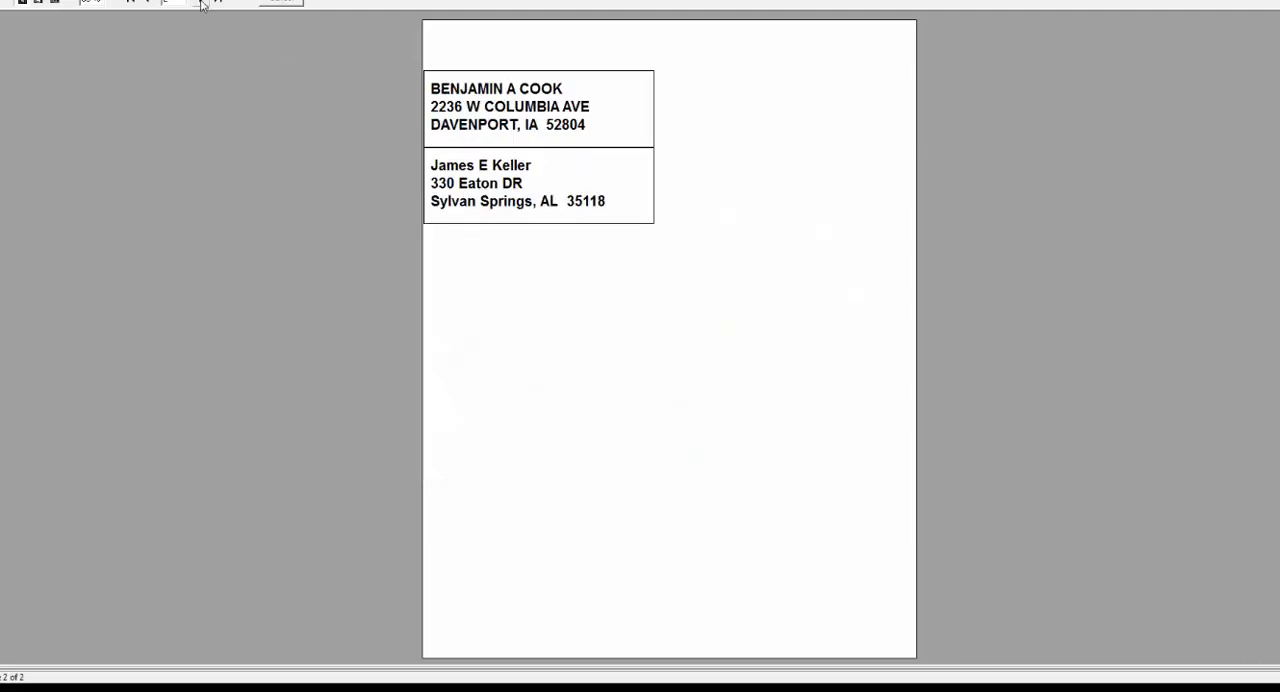
{"action": "left_click", "coordinate": [146, 4]}
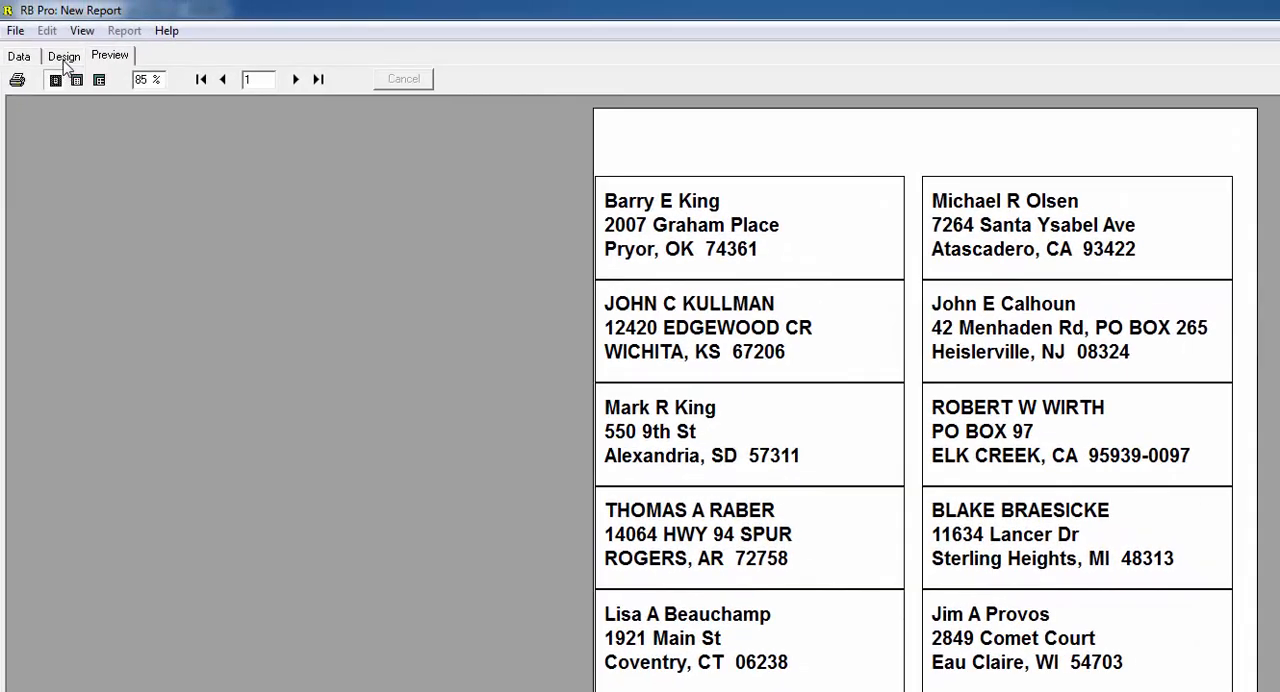
- In the design layout, shorten the rectangle to about 1.24 inches and tighten the Detail band to just below it
{"action": "left_click", "coordinate": [64, 57]}
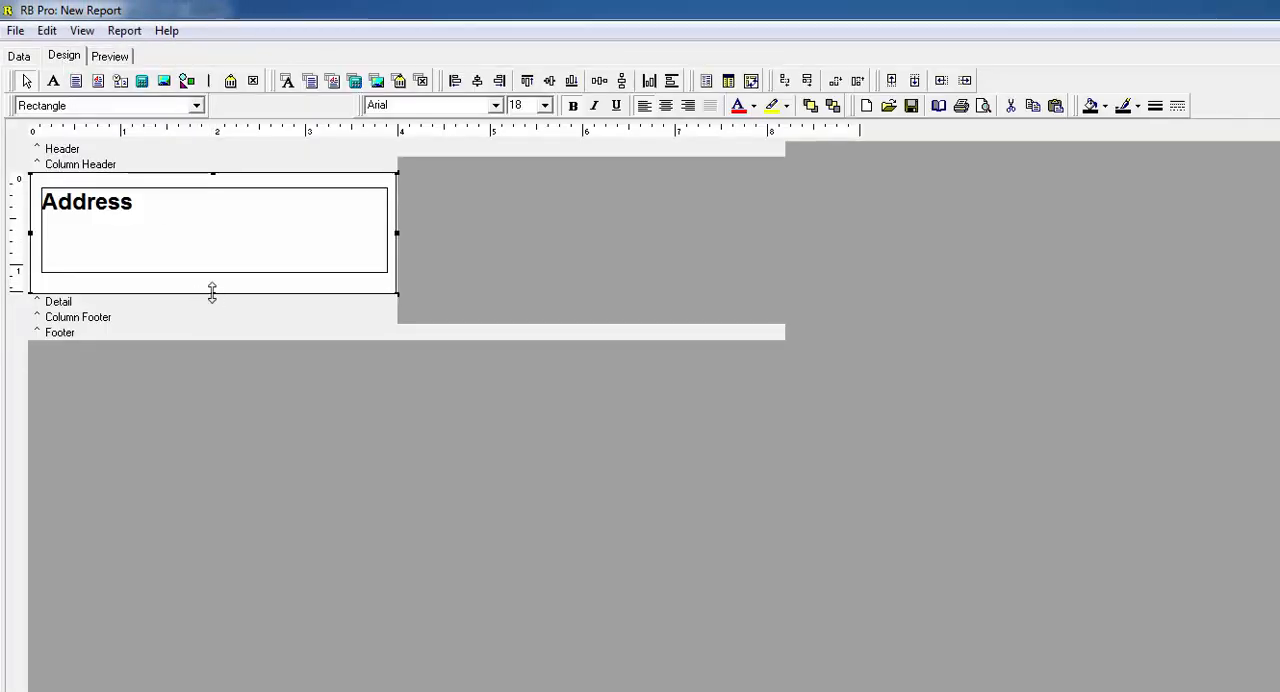
{"action": "left_click_drag", "start_coordinate": [212, 291], "coordinate": [212, 284]}
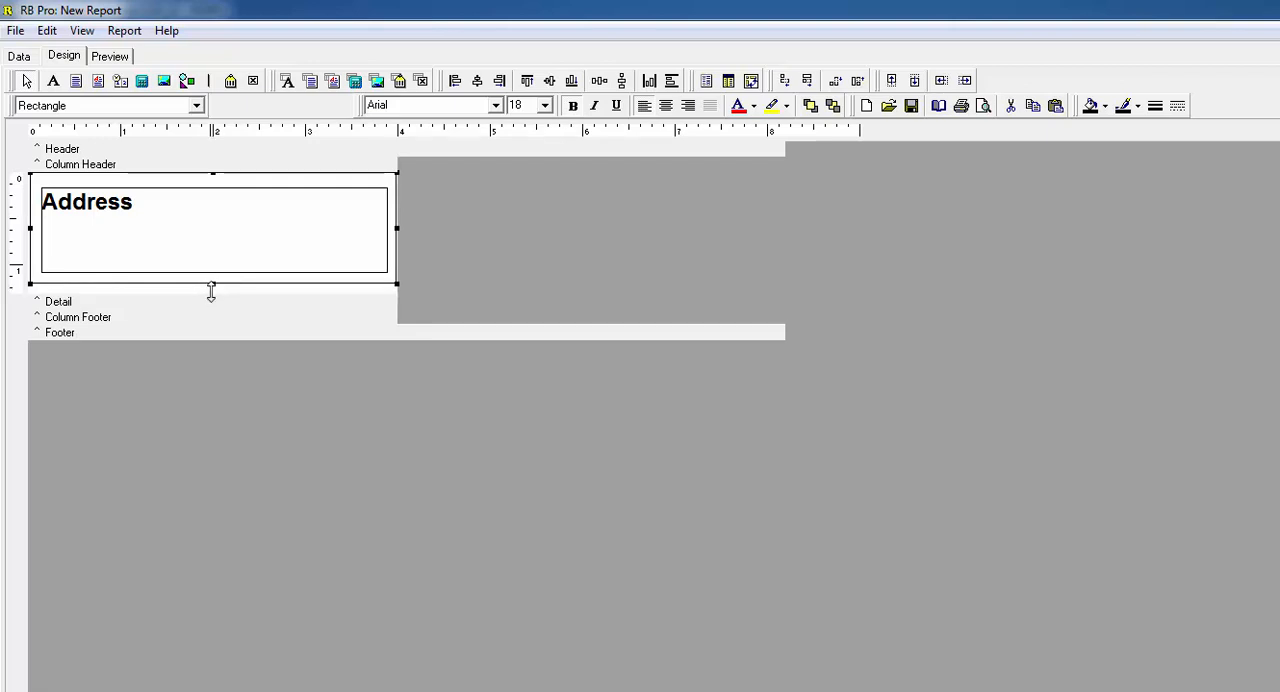
{"action": "left_click_drag", "start_coordinate": [211, 291], "coordinate": [211, 288]}
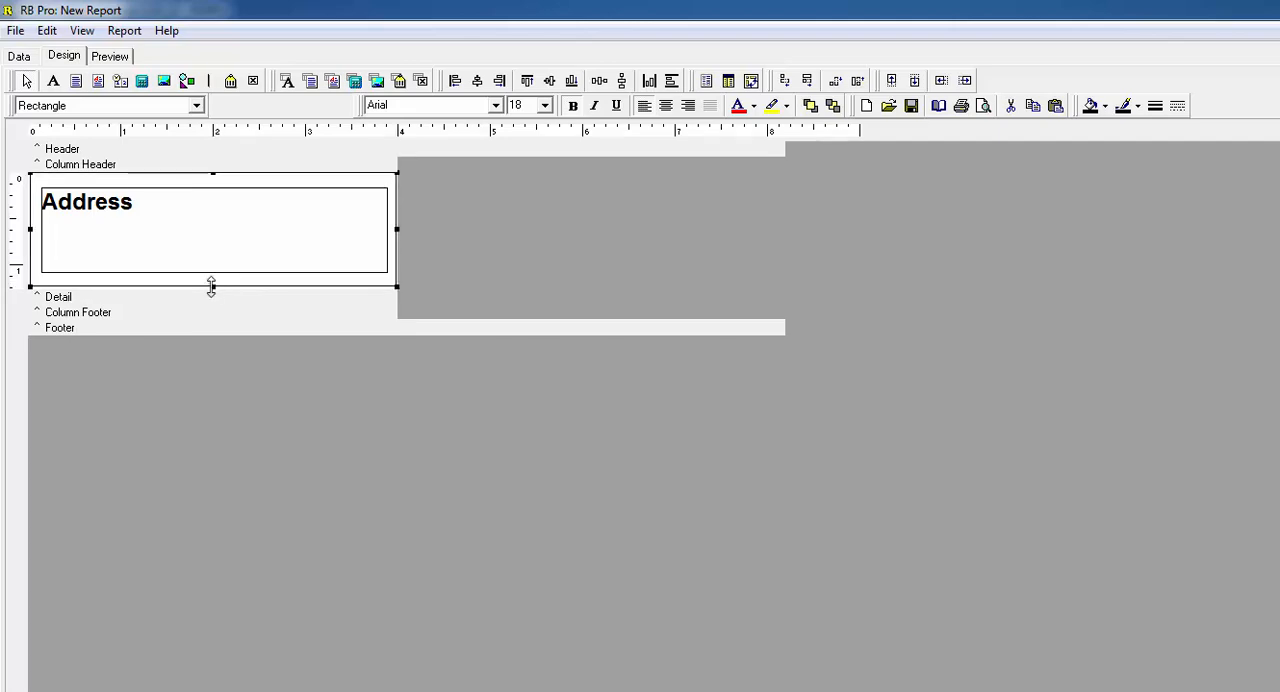
{"action": "left_click", "coordinate": [109, 56]}
- Review the page setup's margins and column layout, cancel the dialog, and check the labels in the page preview
{"action": "left_click", "coordinate": [15, 31]}
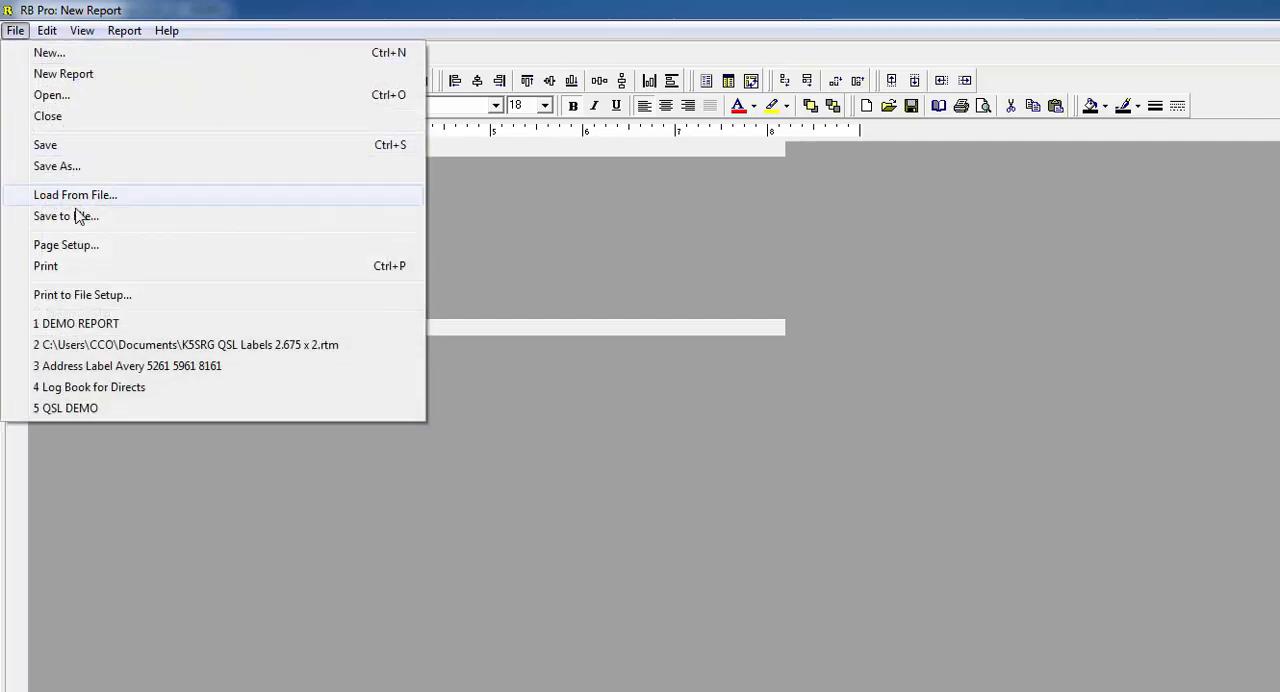
{"action": "left_click", "coordinate": [80, 247]}
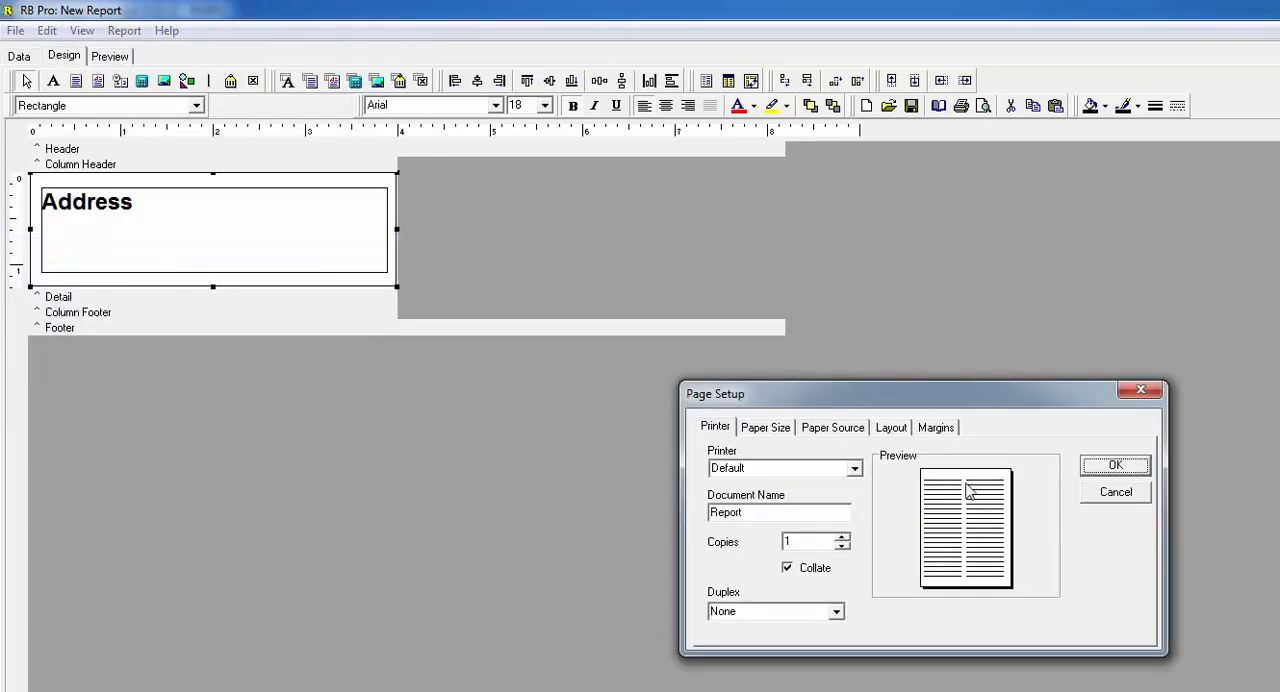
{"action": "left_click", "coordinate": [944, 432]}
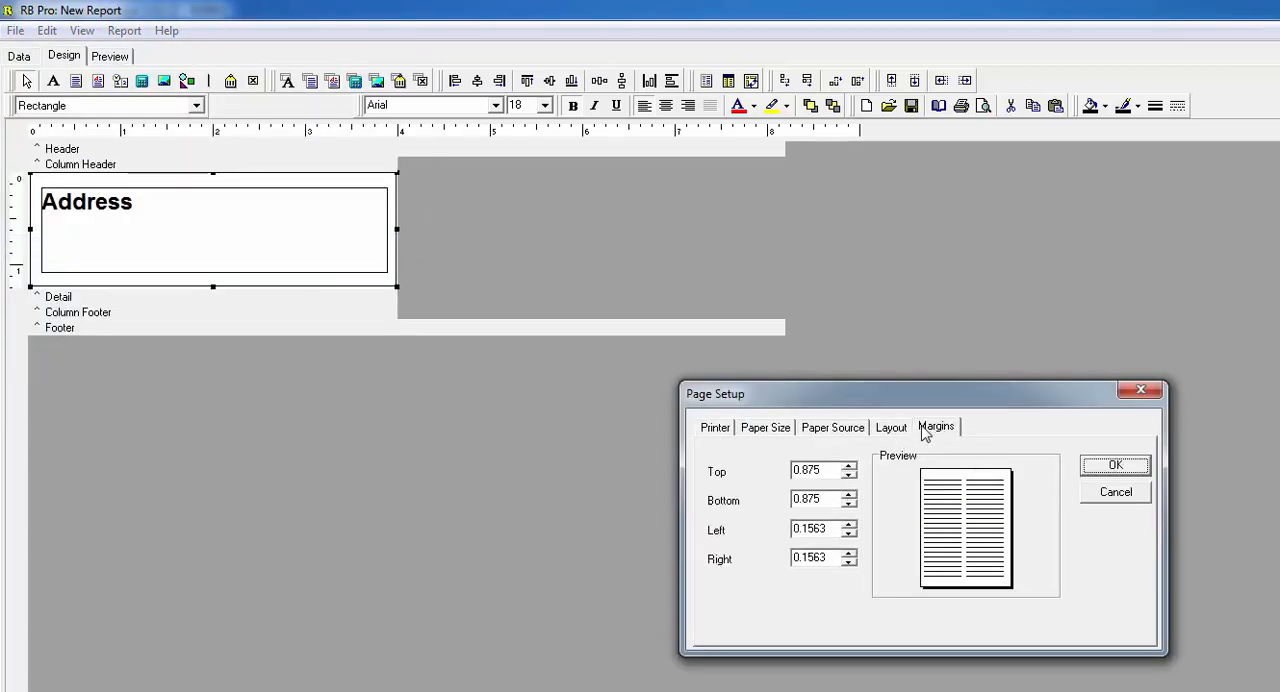
{"action": "left_click", "coordinate": [895, 430]}
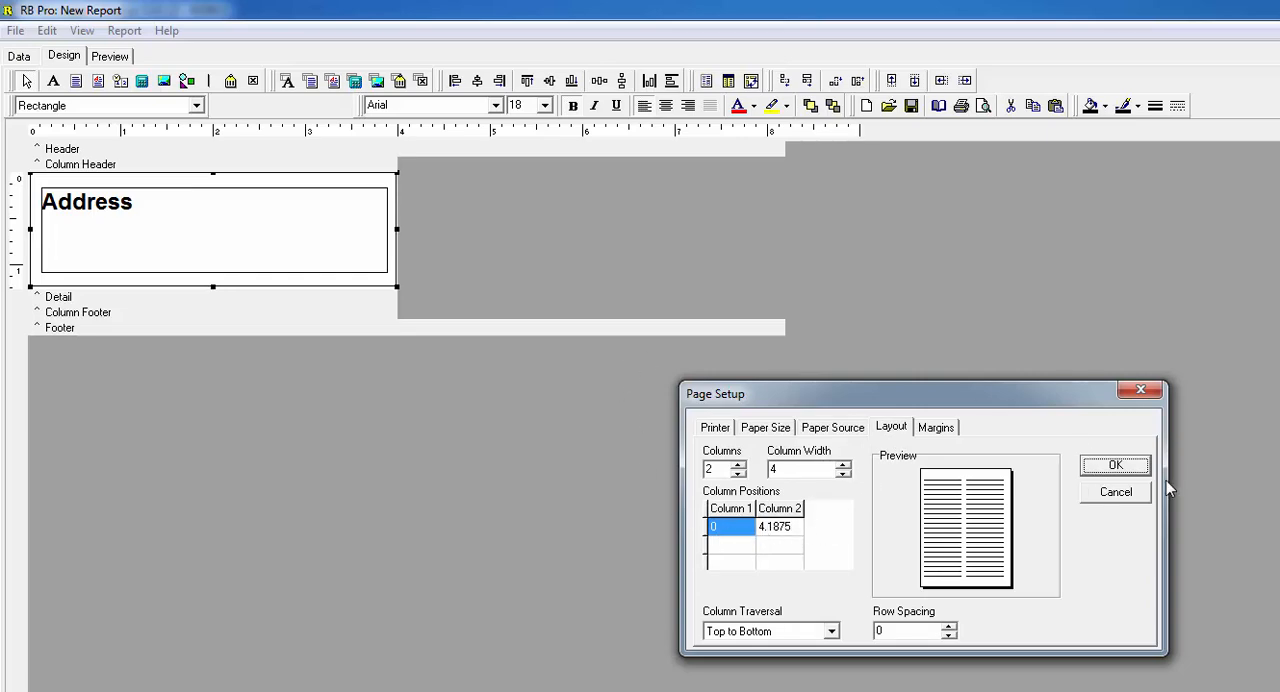
{"action": "left_click", "coordinate": [1129, 492]}
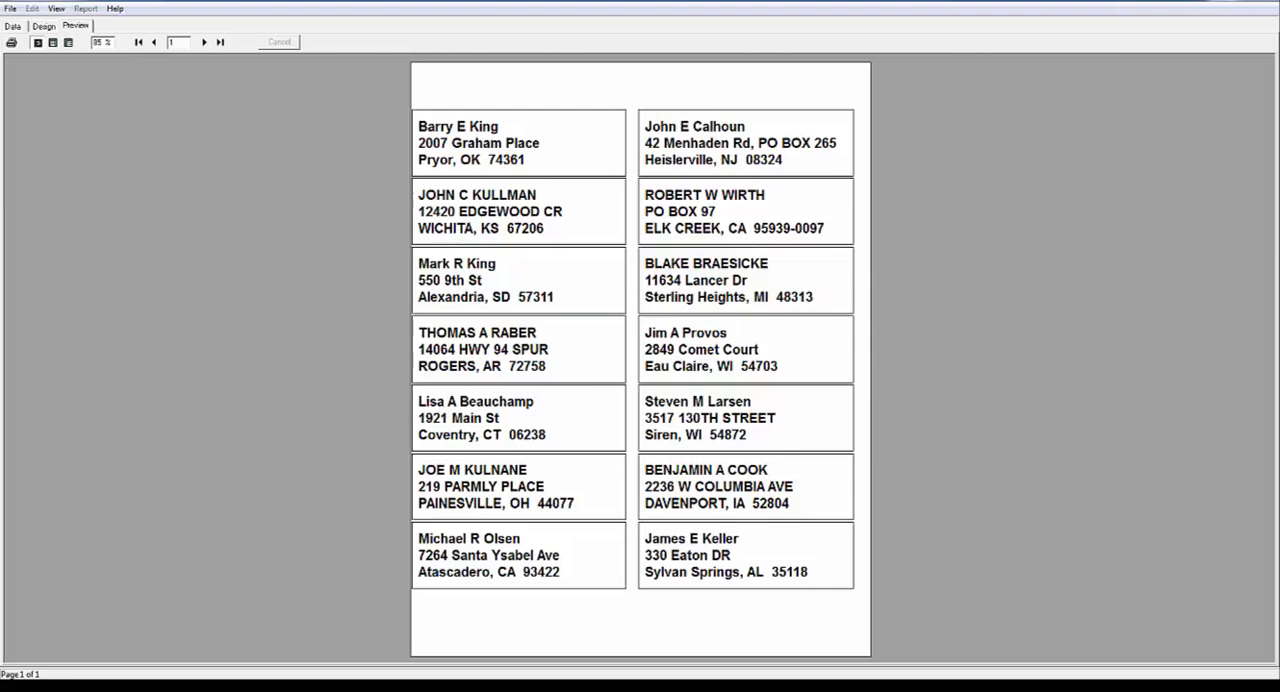
{"action": "left_click", "coordinate": [44, 26]}
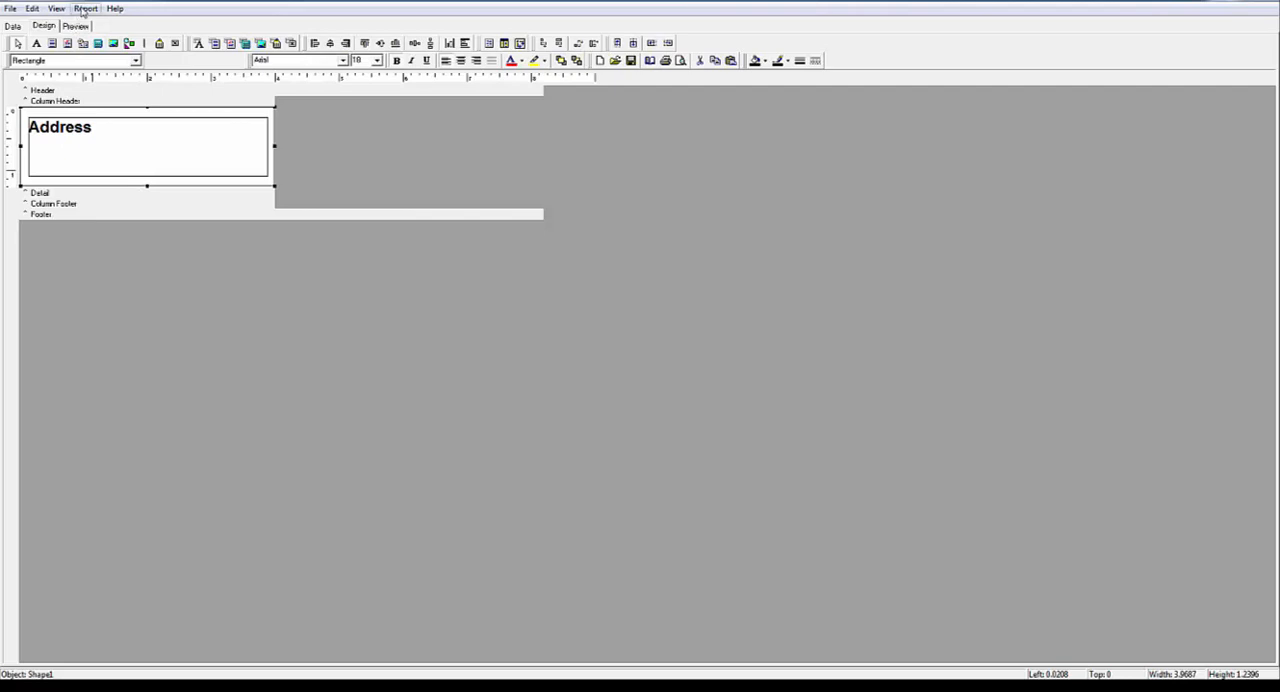
- Review the two-column layout and the margins in the page setup, and cancel the dialog
{"action": "left_click", "coordinate": [10, 8]}
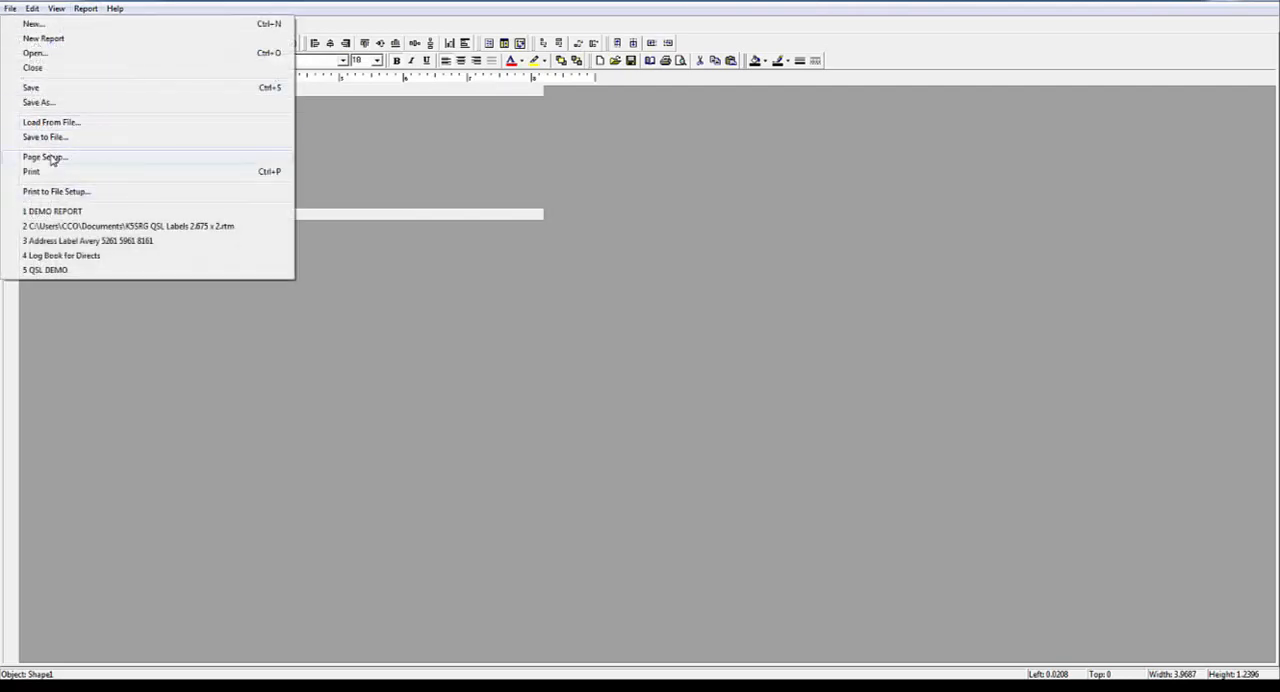
{"action": "left_click", "coordinate": [50, 157]}
{"action": "left_click", "coordinate": [616, 283]}
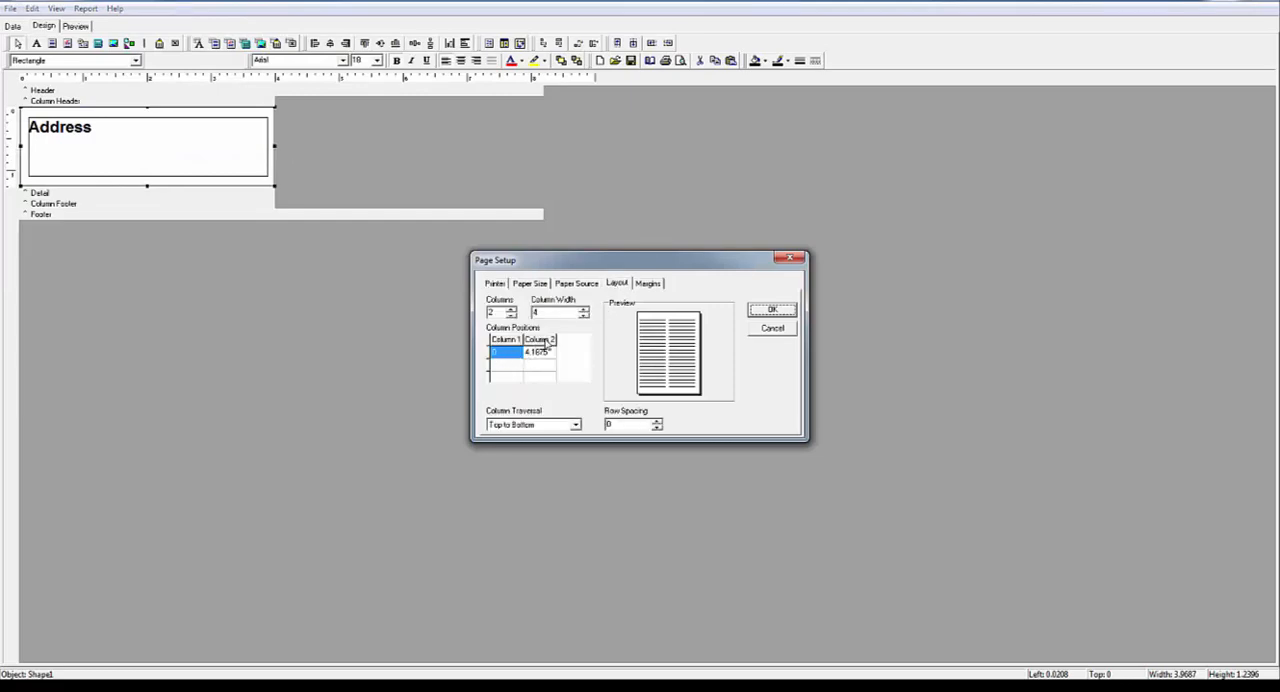
{"action": "left_click", "coordinate": [648, 283]}
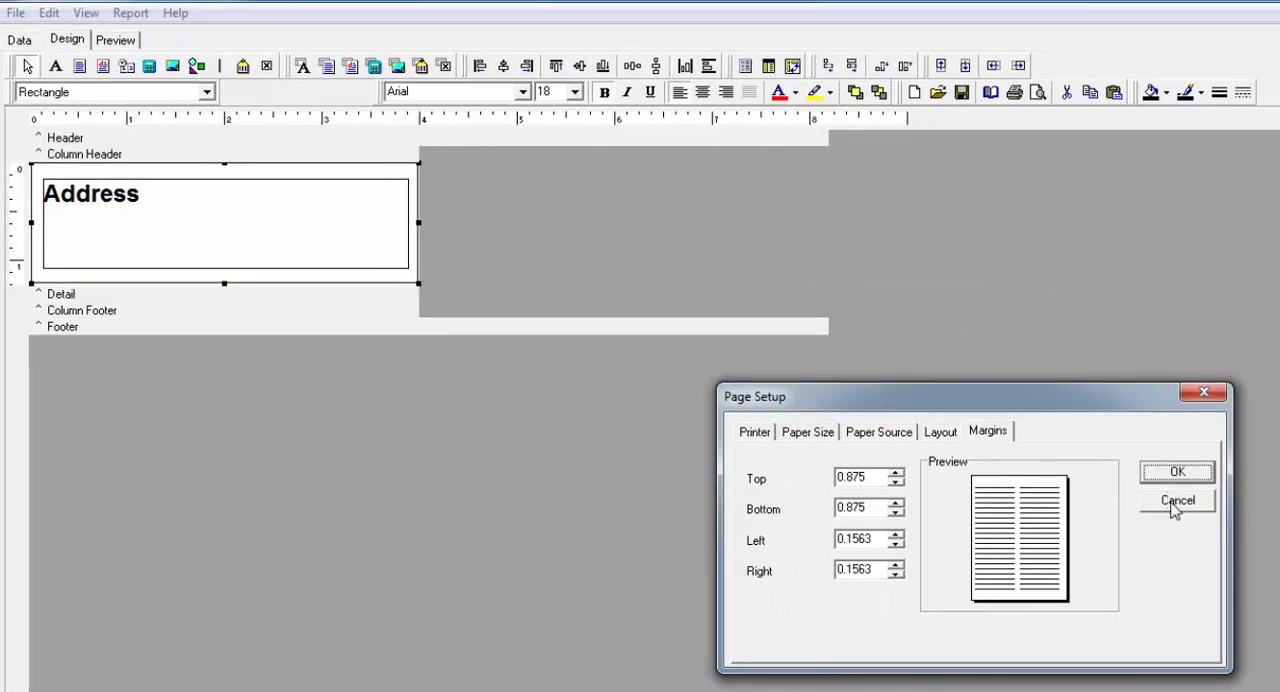
{"action": "left_click", "coordinate": [1175, 502]}
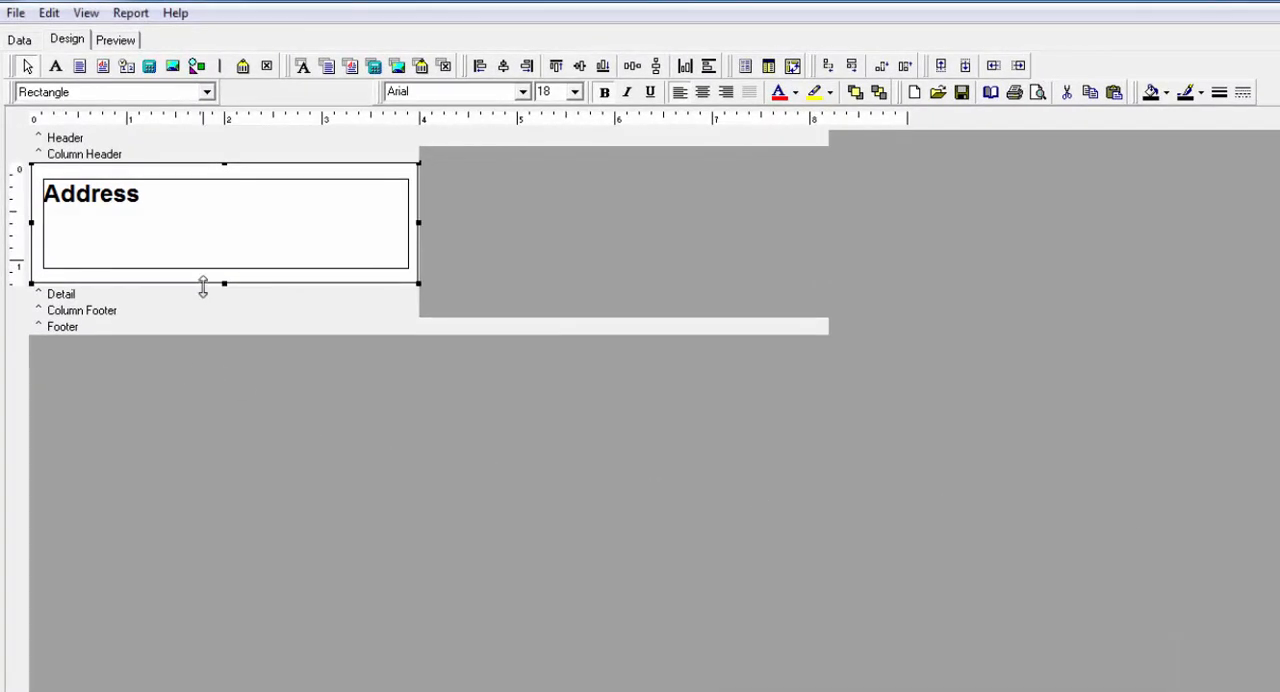
- Try a taller Detail band of about 1.6 inches, check the label spacing in the preview, and shrink the band back to just below the rectangle
{"action": "left_click_drag", "start_coordinate": [203, 287], "coordinate": [196, 317]}
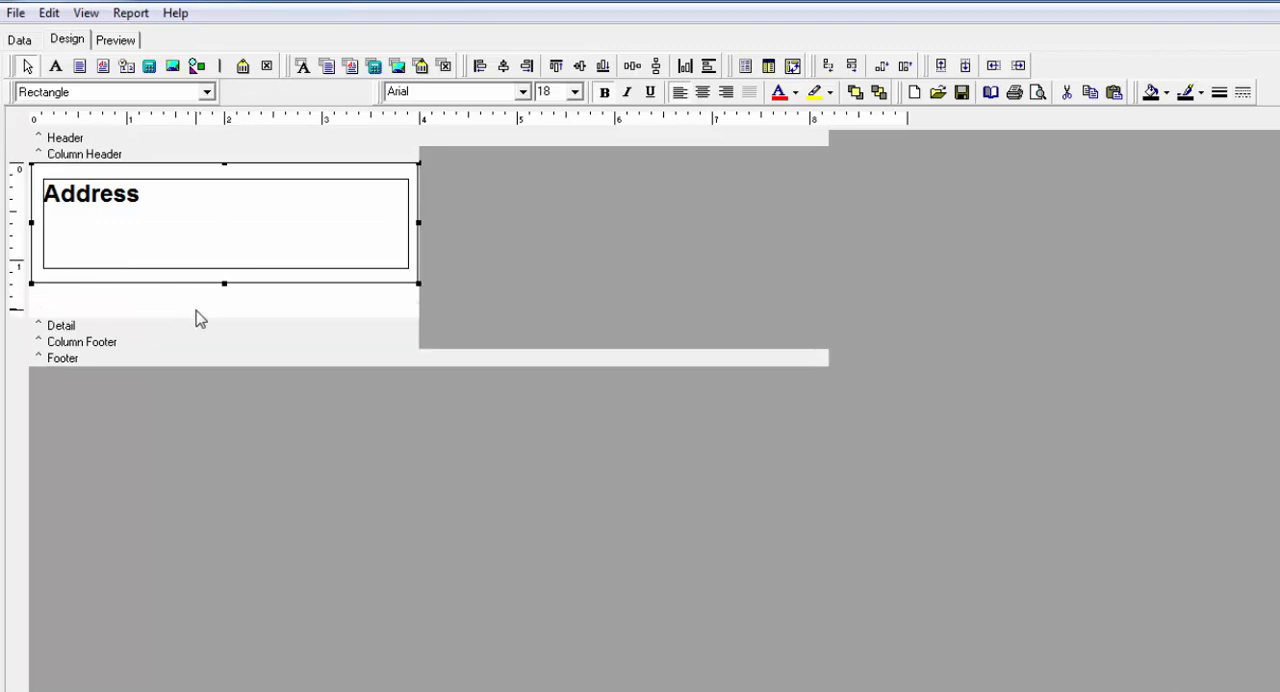
{"action": "left_click", "coordinate": [124, 46]}
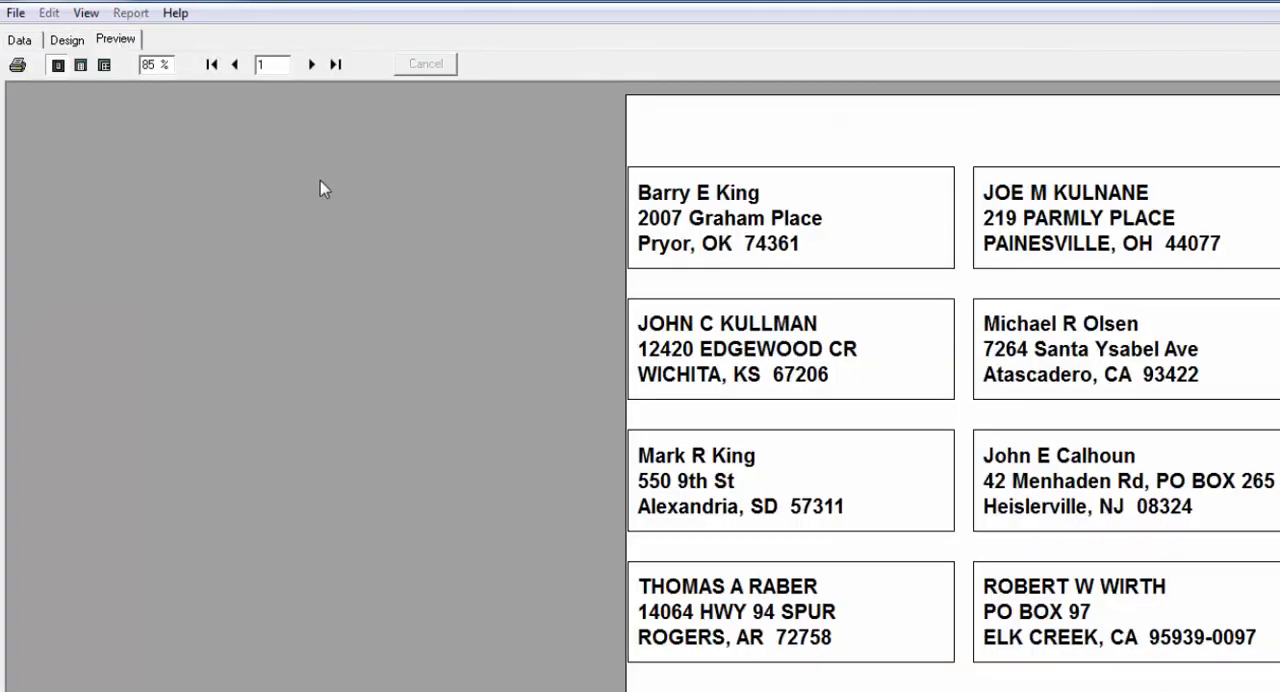
{"action": "left_click", "coordinate": [67, 40]}
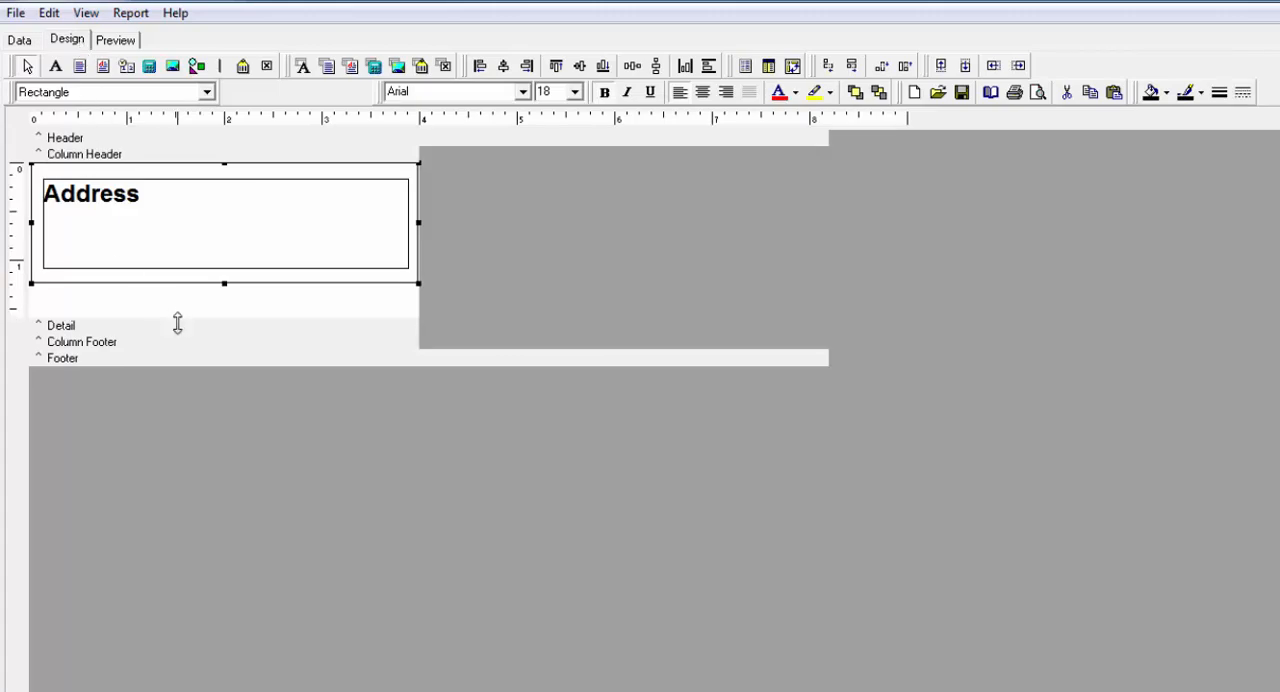
{"action": "left_click_drag", "start_coordinate": [177, 322], "coordinate": [186, 290]}
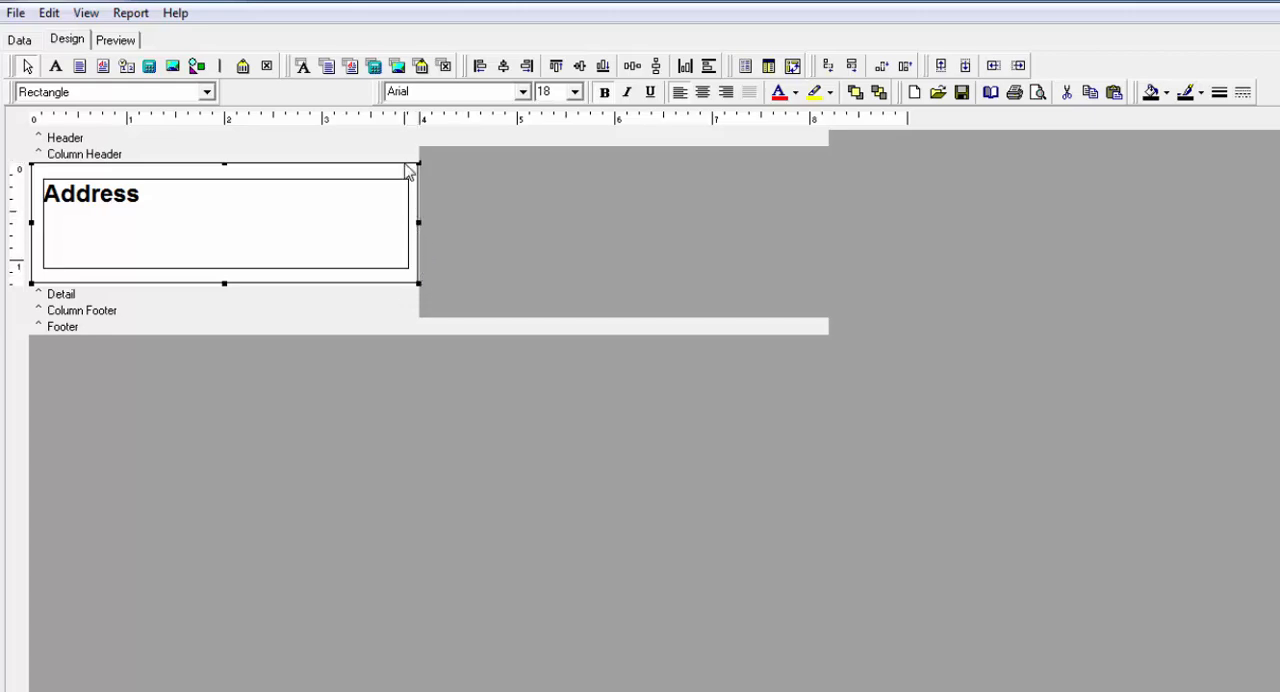
- Delete the border rectangle around the Address memo and preview the labels without borders
{"action": "key", "text": "Delete"}
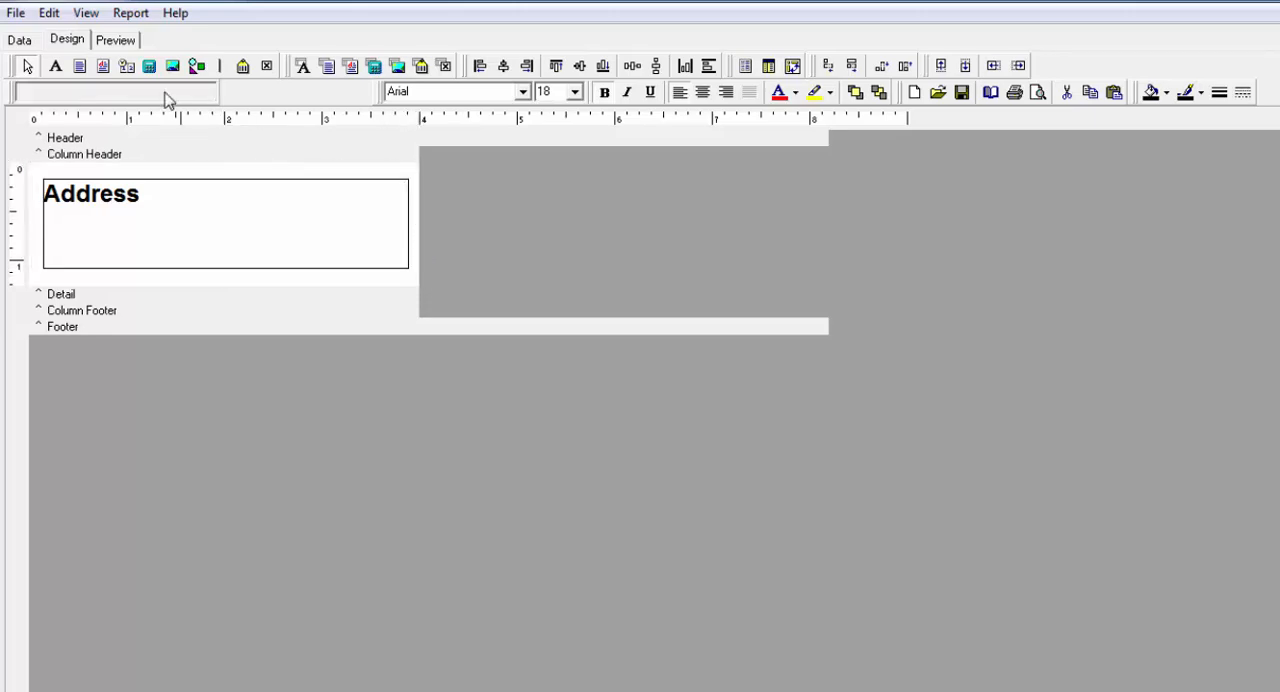
{"action": "left_click", "coordinate": [115, 40]}
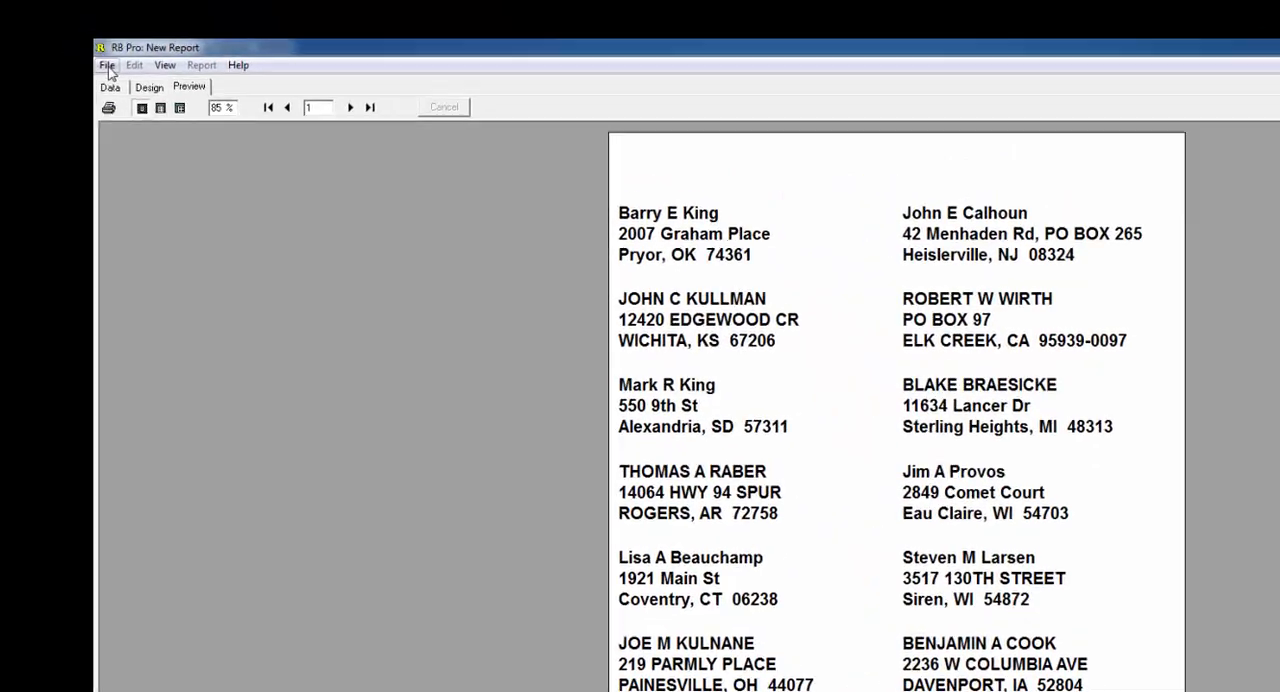
- Save the report in My Reports under the name Address Label 8162
{"action": "left_click", "coordinate": [109, 60]}
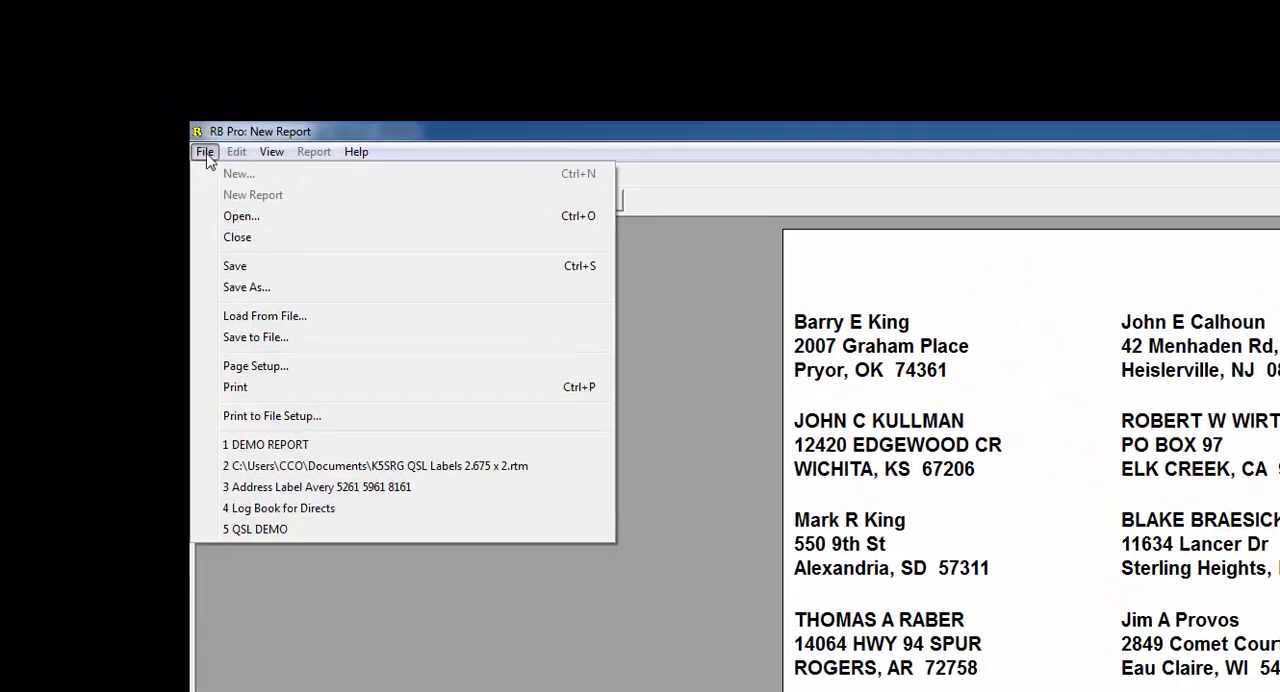
{"action": "left_click", "coordinate": [252, 266]}
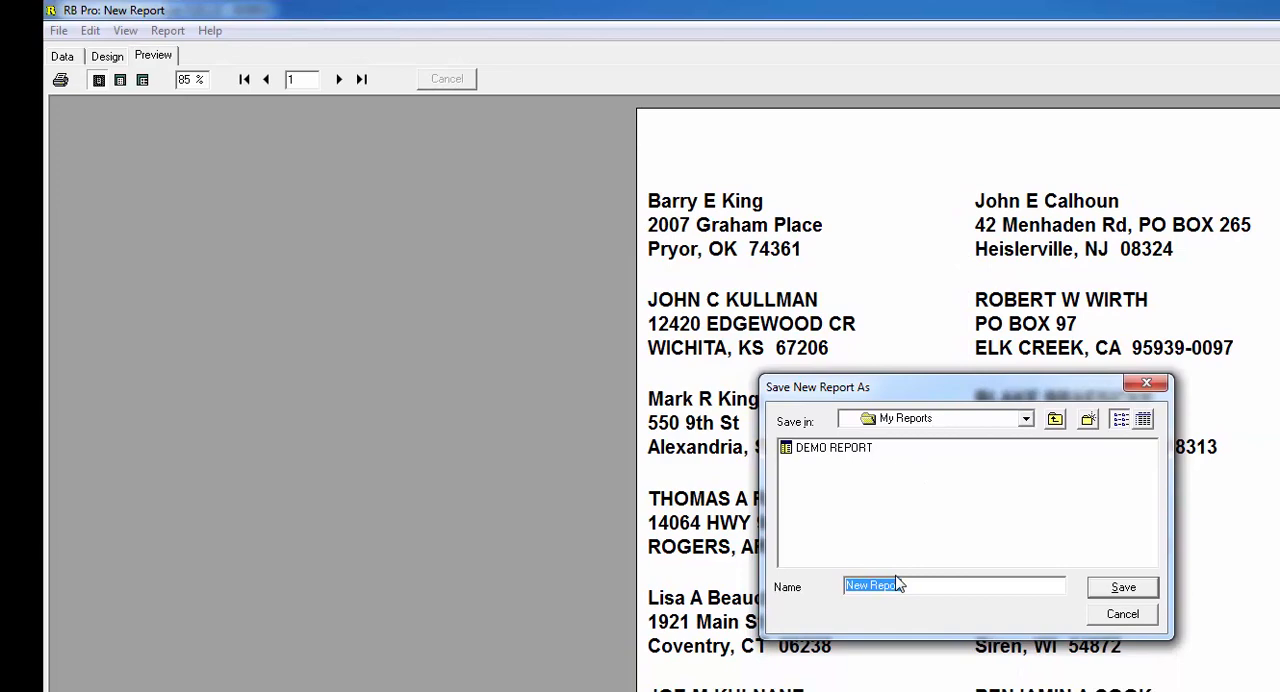
{"action": "type", "text": "Address Label 8162"}
{"action": "left_click", "coordinate": [1121, 590]}
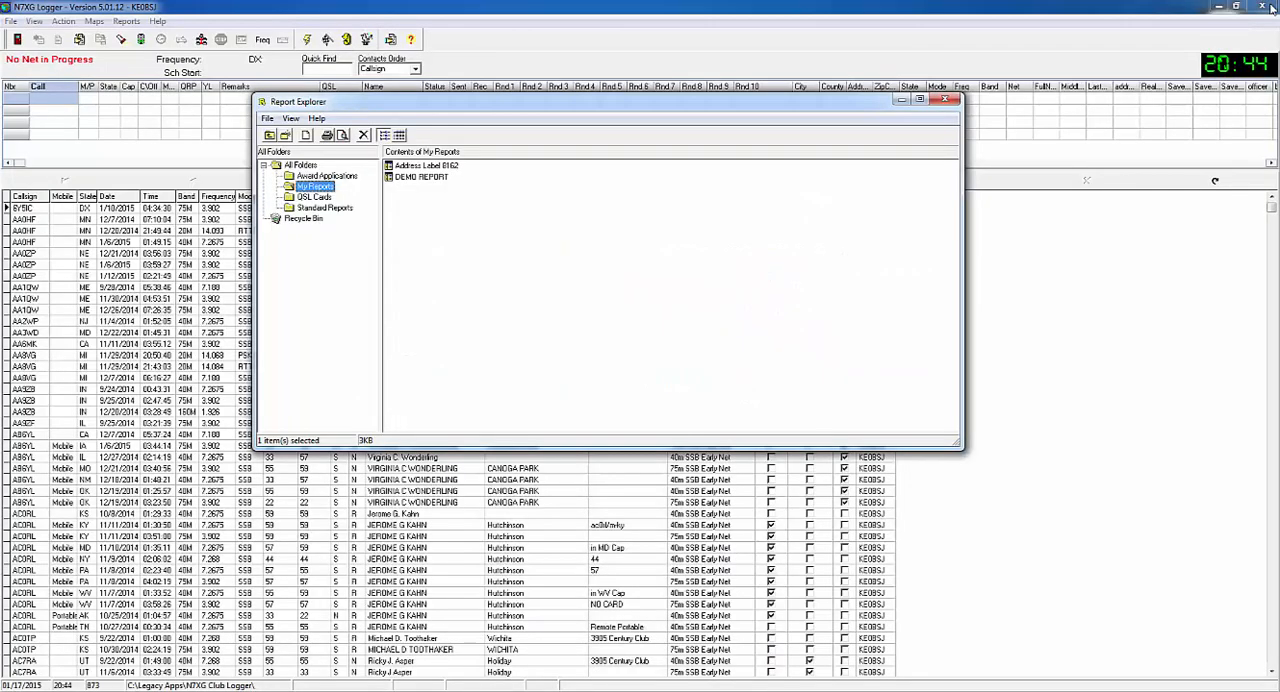
- Close and reopen the Report Explorer, and open the Address Label 8162 report from My Reports in its page preview
{"action": "left_click", "coordinate": [946, 102]}
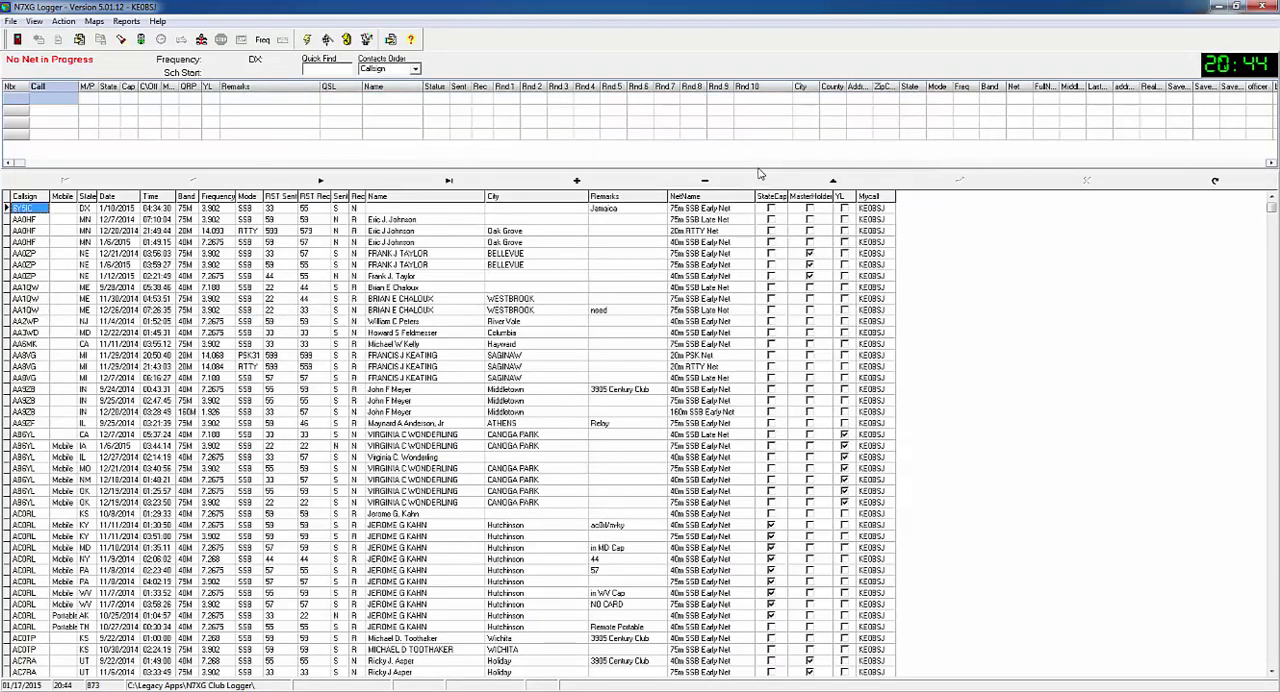
{"action": "left_click", "coordinate": [126, 21]}
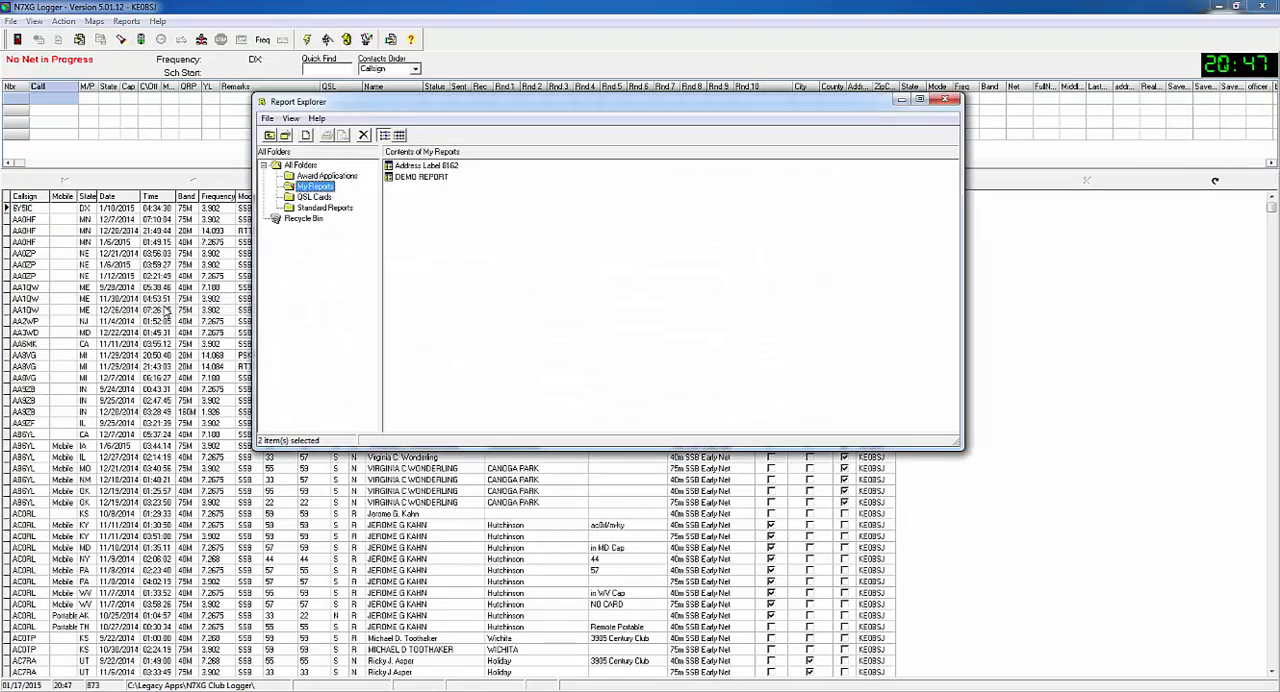
{"action": "left_click", "coordinate": [318, 208]}
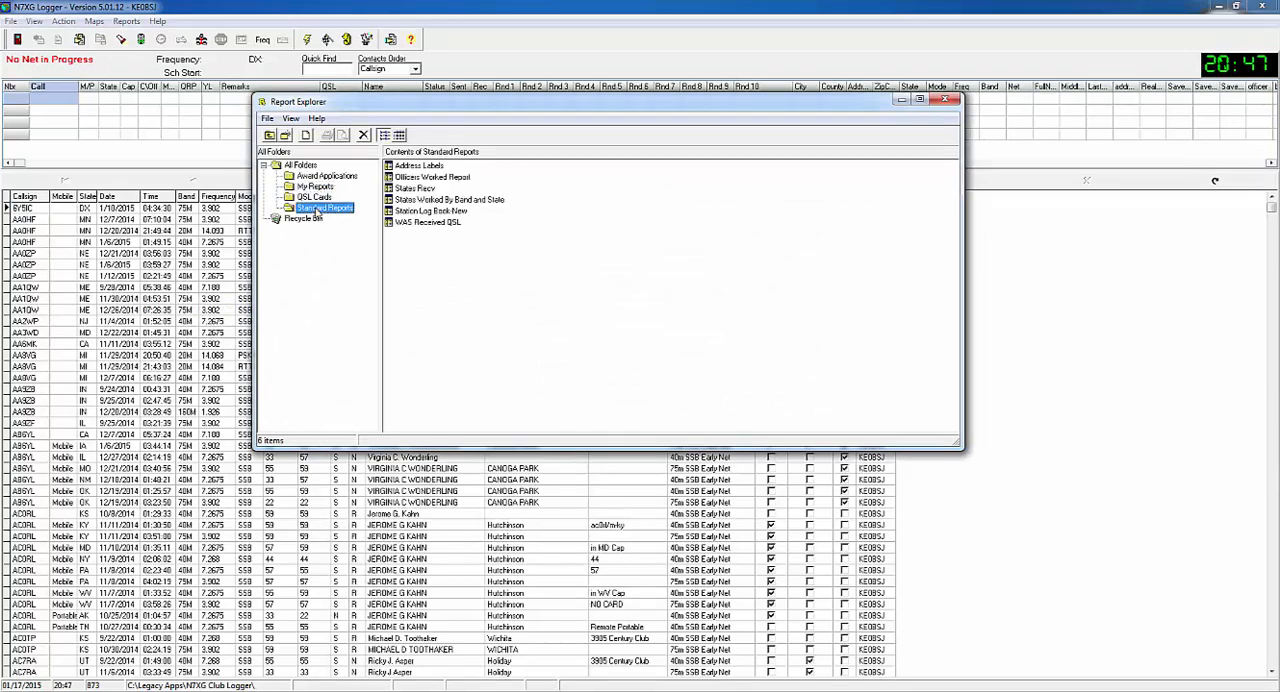
{"action": "left_click", "coordinate": [307, 188]}
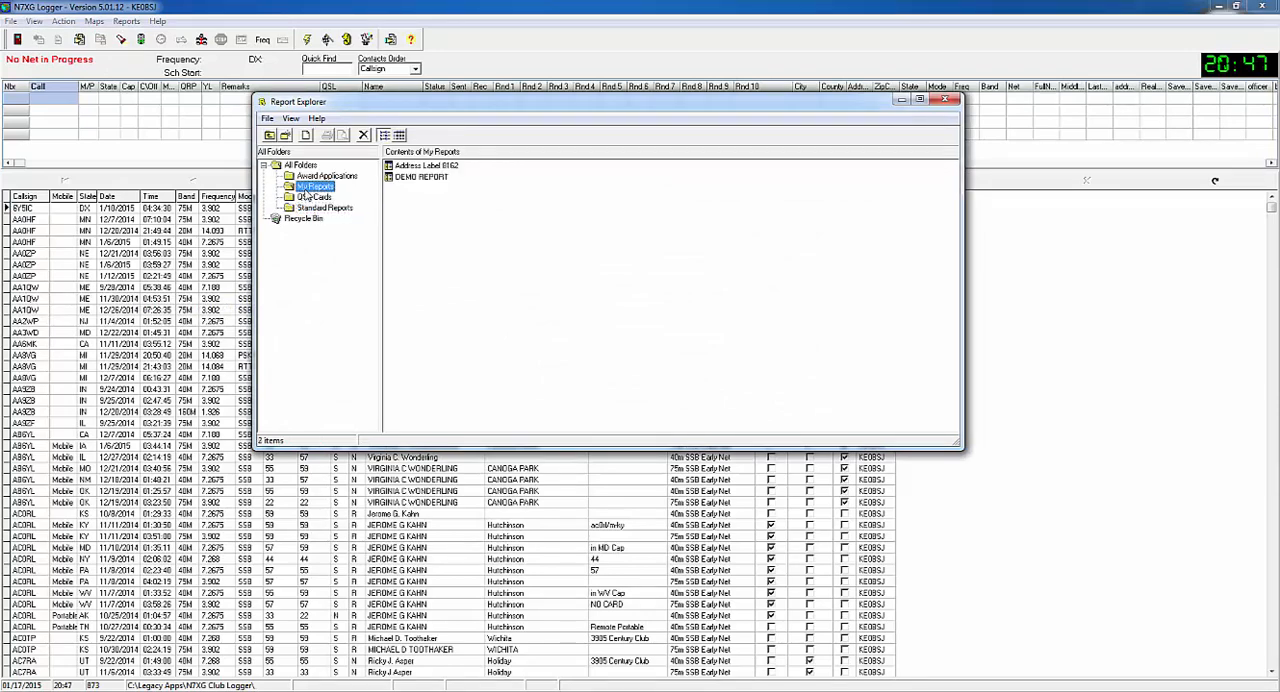
{"action": "left_click", "coordinate": [424, 168]}
{"action": "double_click", "coordinate": [424, 170]}
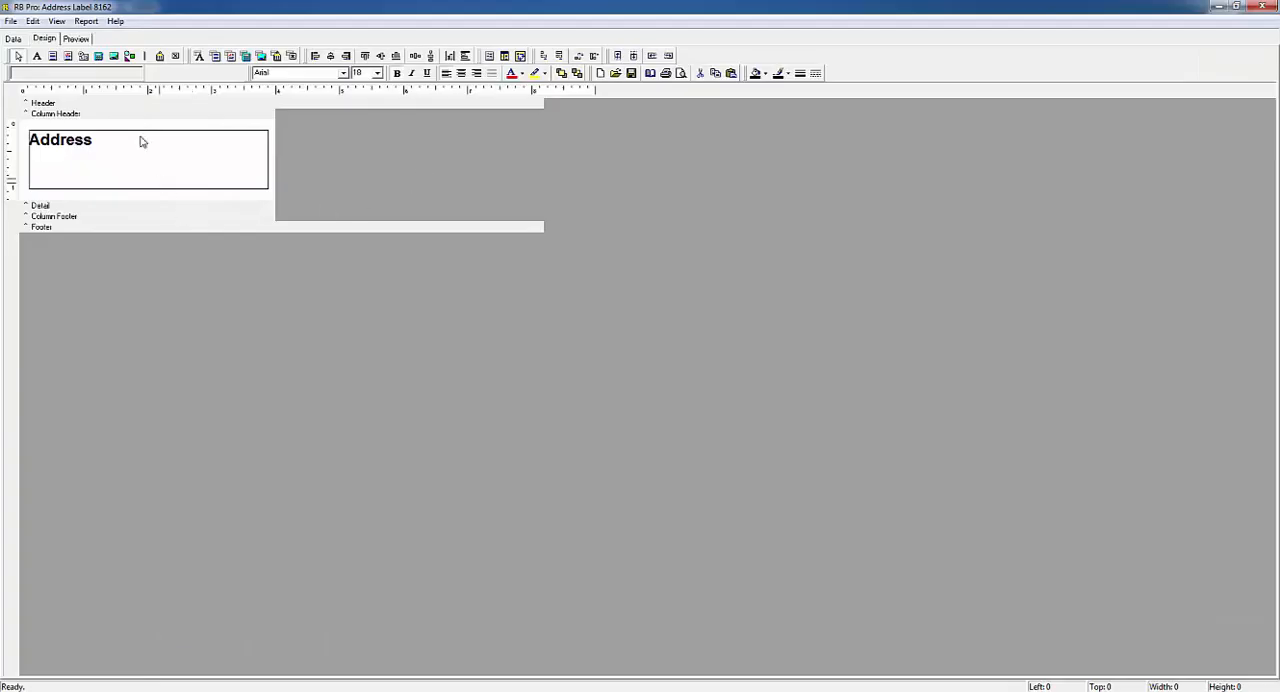
{"action": "left_click", "coordinate": [77, 39]}
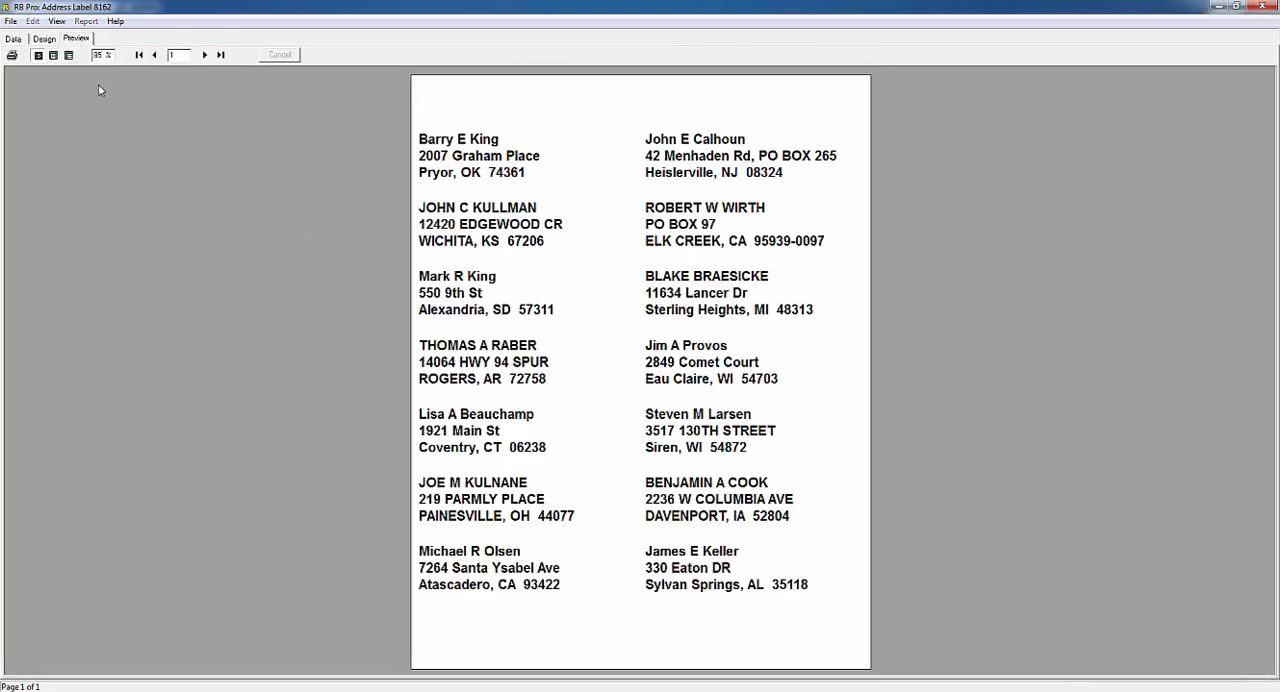
- Check the print options for the labels, cancel without printing, and close the report and the Report Explorer
{"action": "left_click", "coordinate": [12, 55]}
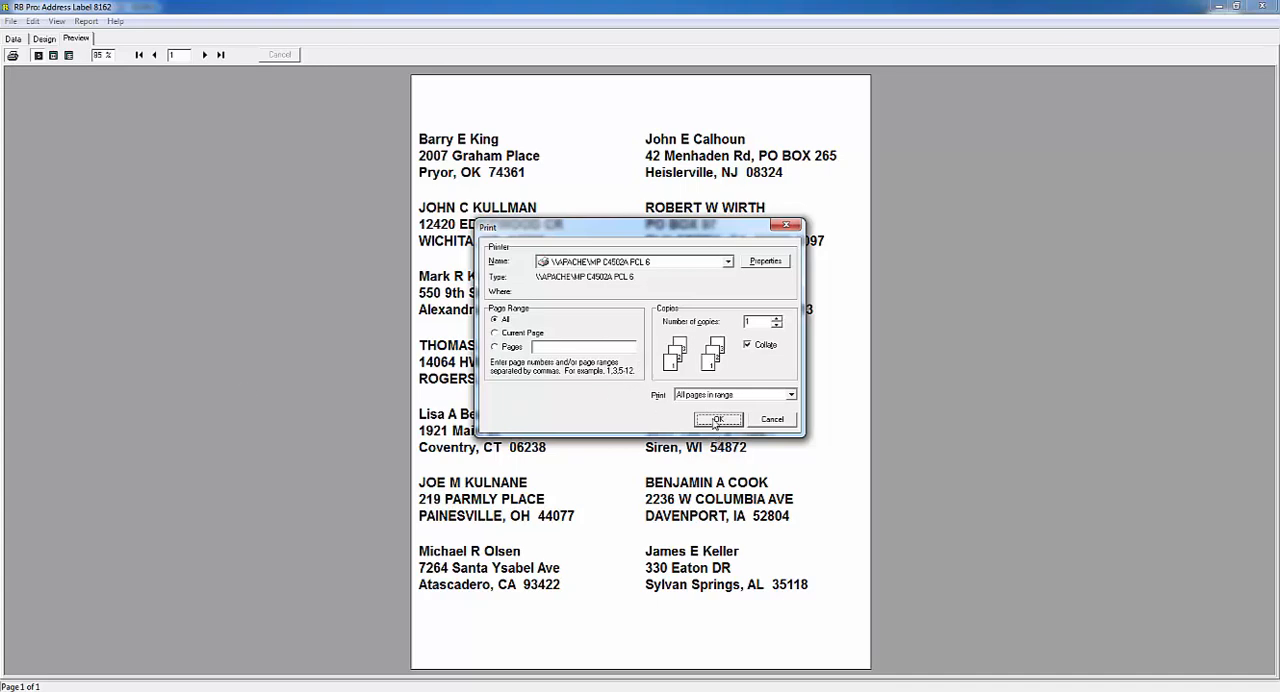
{"action": "left_click", "coordinate": [779, 421]}
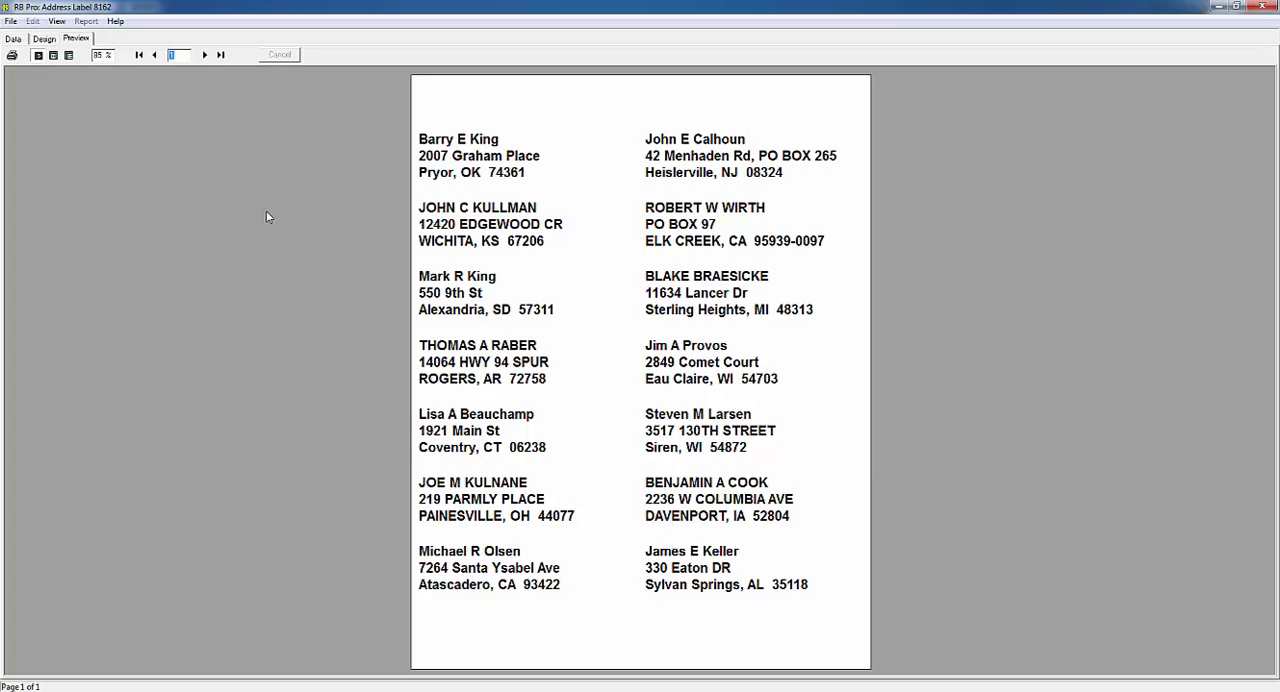
{"action": "left_click", "coordinate": [1262, 8]}
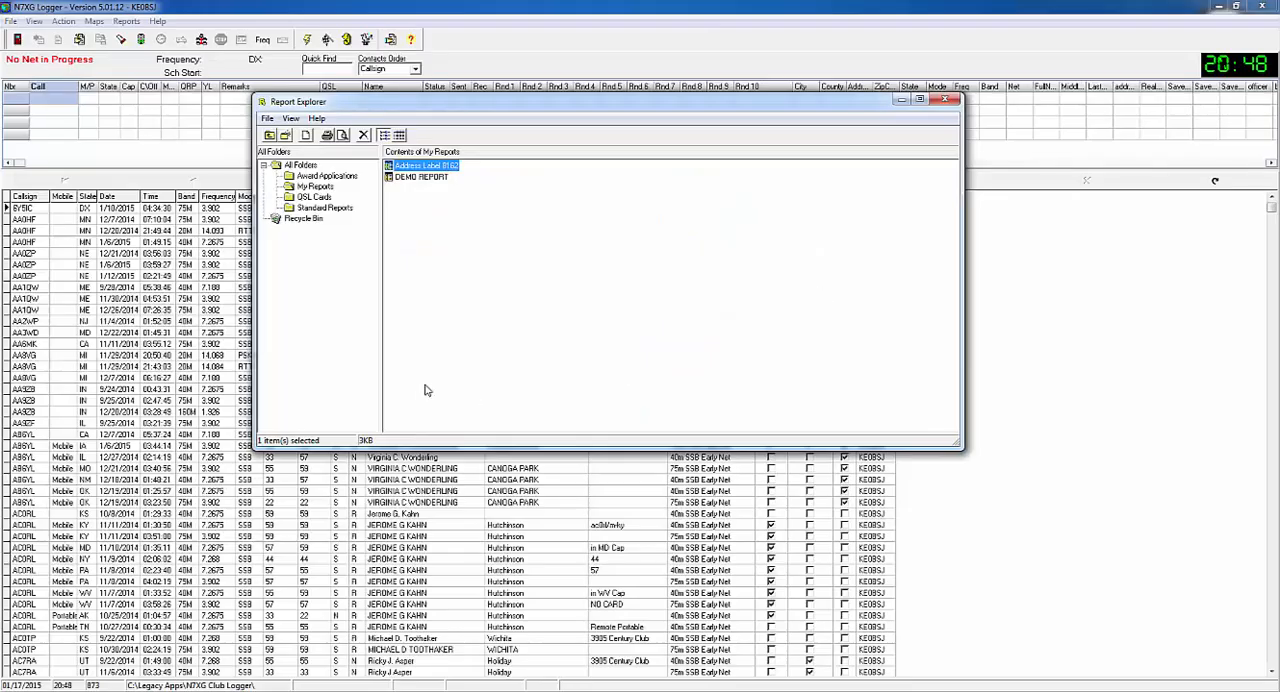
{"action": "left_click", "coordinate": [945, 102]}
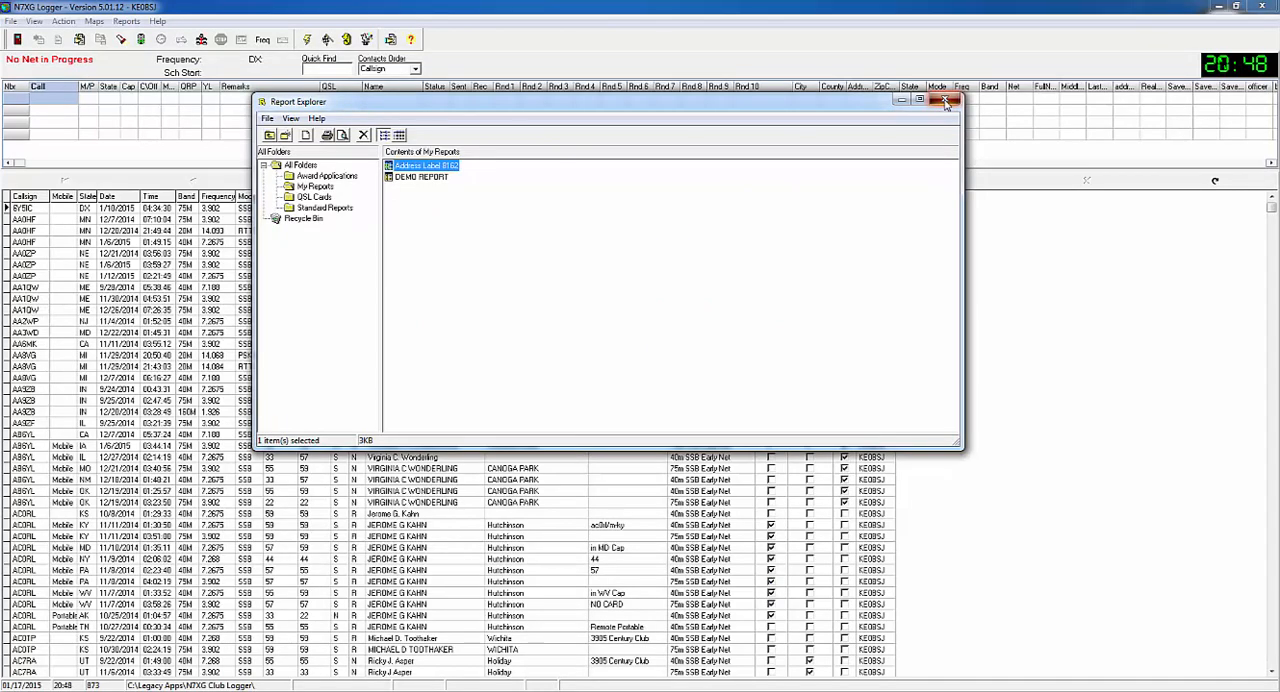